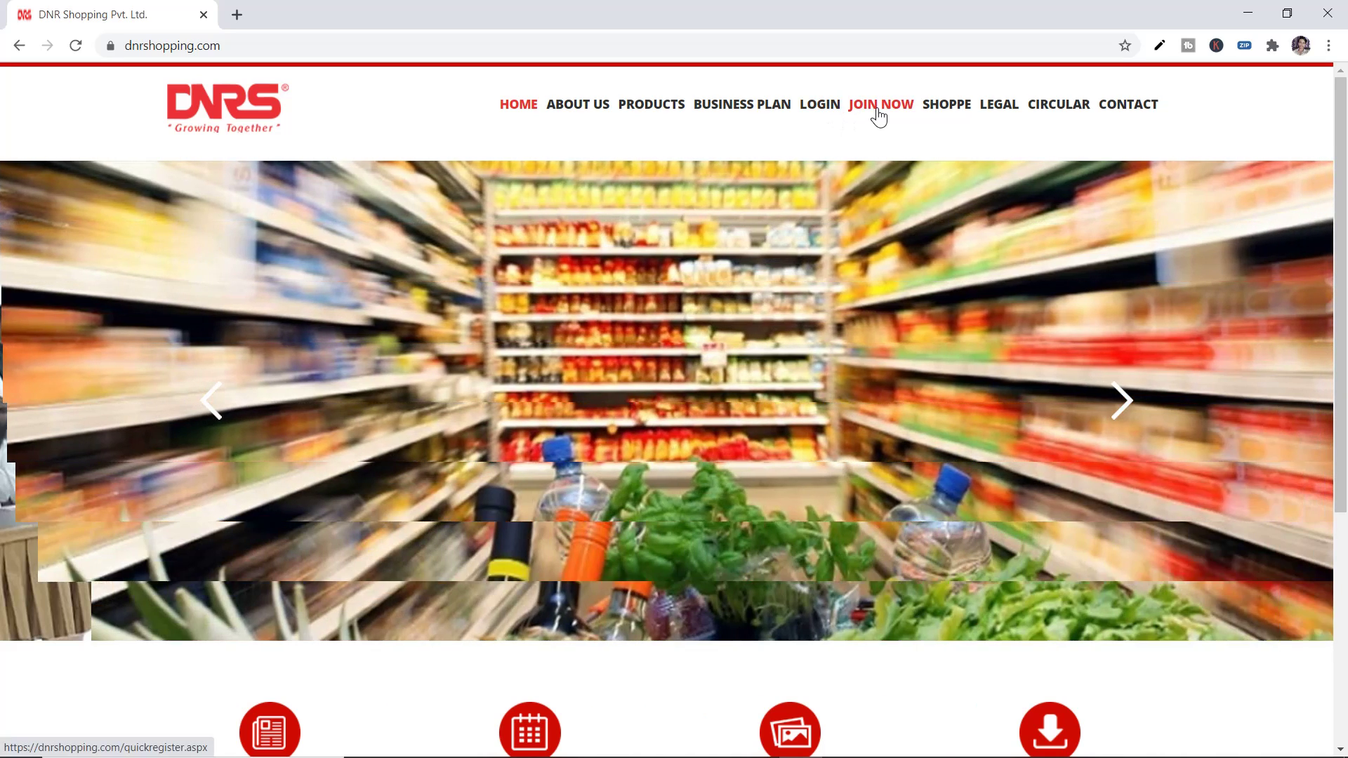
Shrink and reposition the browser window, view the compact site menu, then restore full screen
{"action": "scroll", "coordinate": [622, 435], "scroll_direction": "down", "scroll_amount": 5}
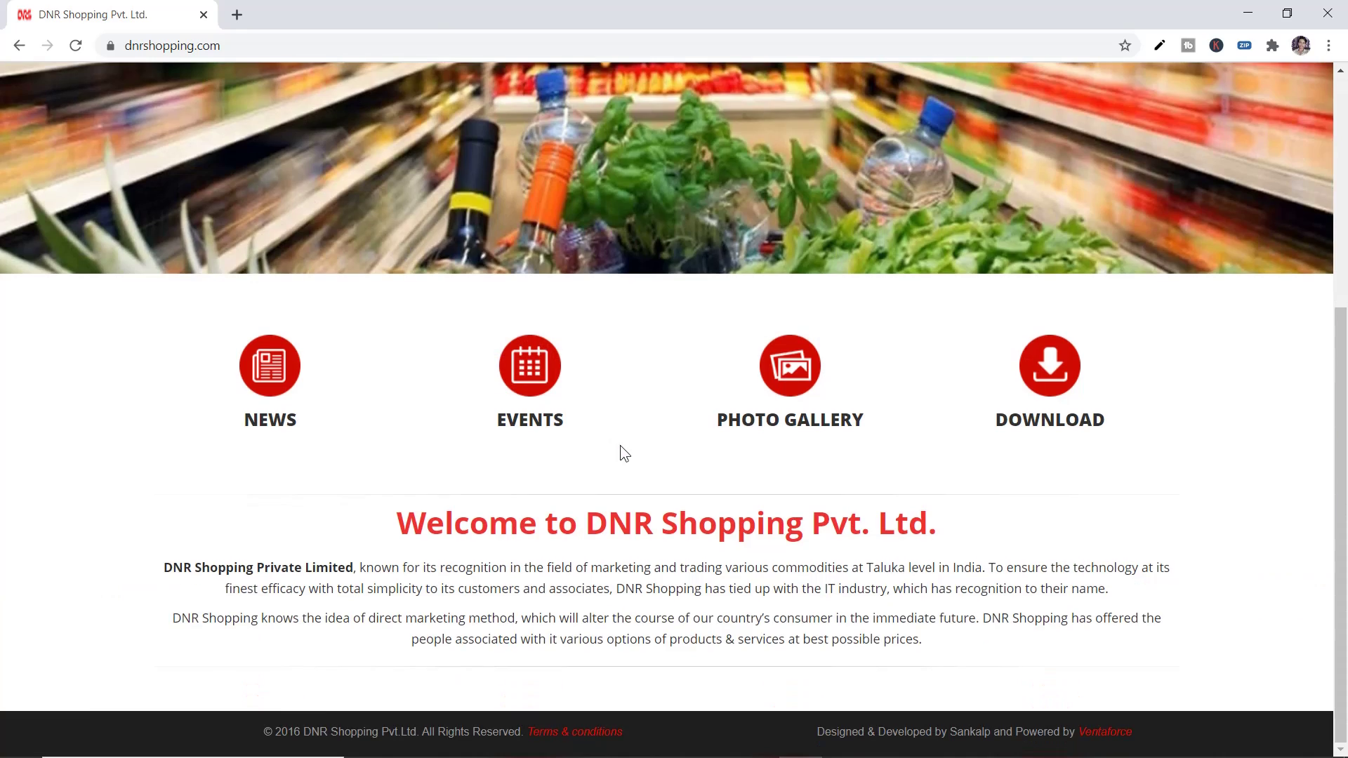
{"action": "scroll", "coordinate": [626, 484], "scroll_direction": "up", "scroll_amount": 5}
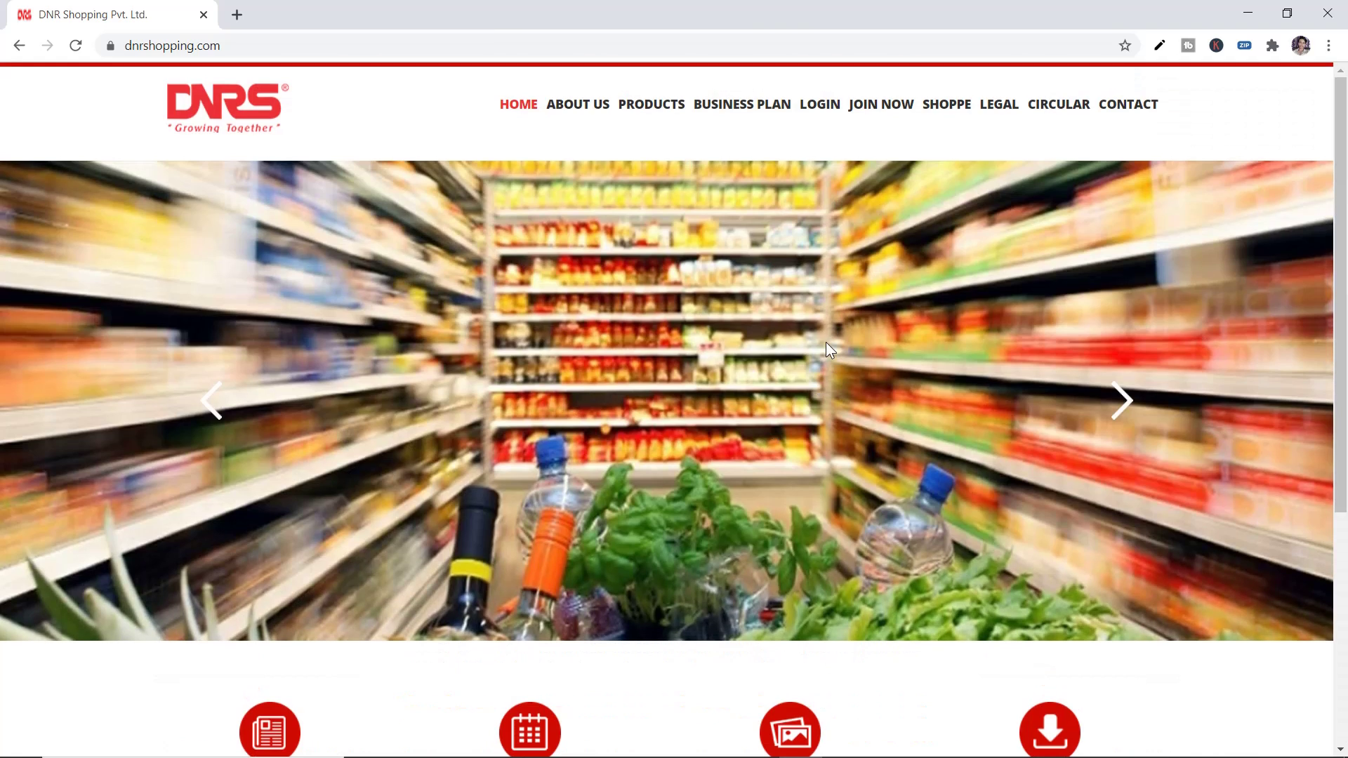
{"action": "left_click_drag", "start_coordinate": [1347, 261], "coordinate": [1089, 392]}
{"action": "scroll", "coordinate": [1090, 392], "scroll_direction": "up", "scroll_amount": 5}
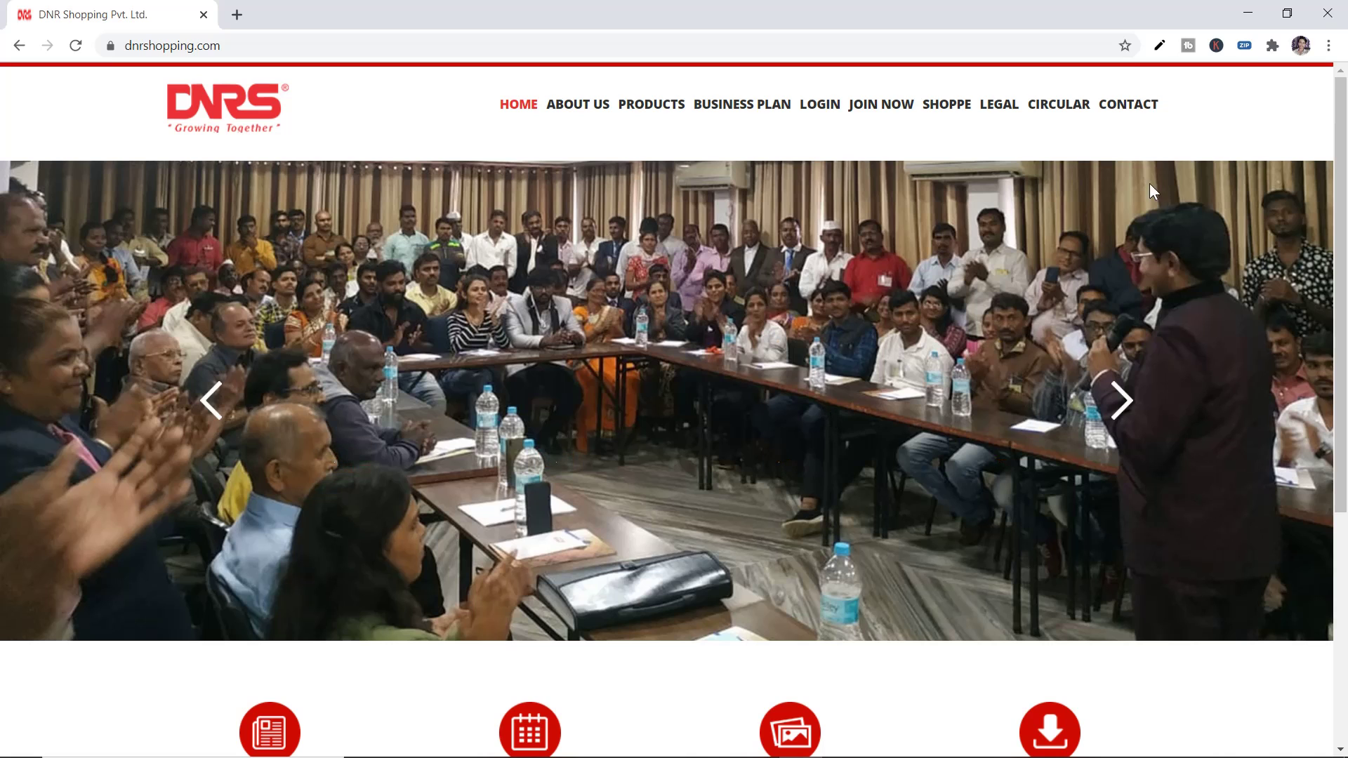
{"action": "left_click", "coordinate": [1290, 21]}
{"action": "left_click_drag", "start_coordinate": [426, 77], "coordinate": [437, 114]}
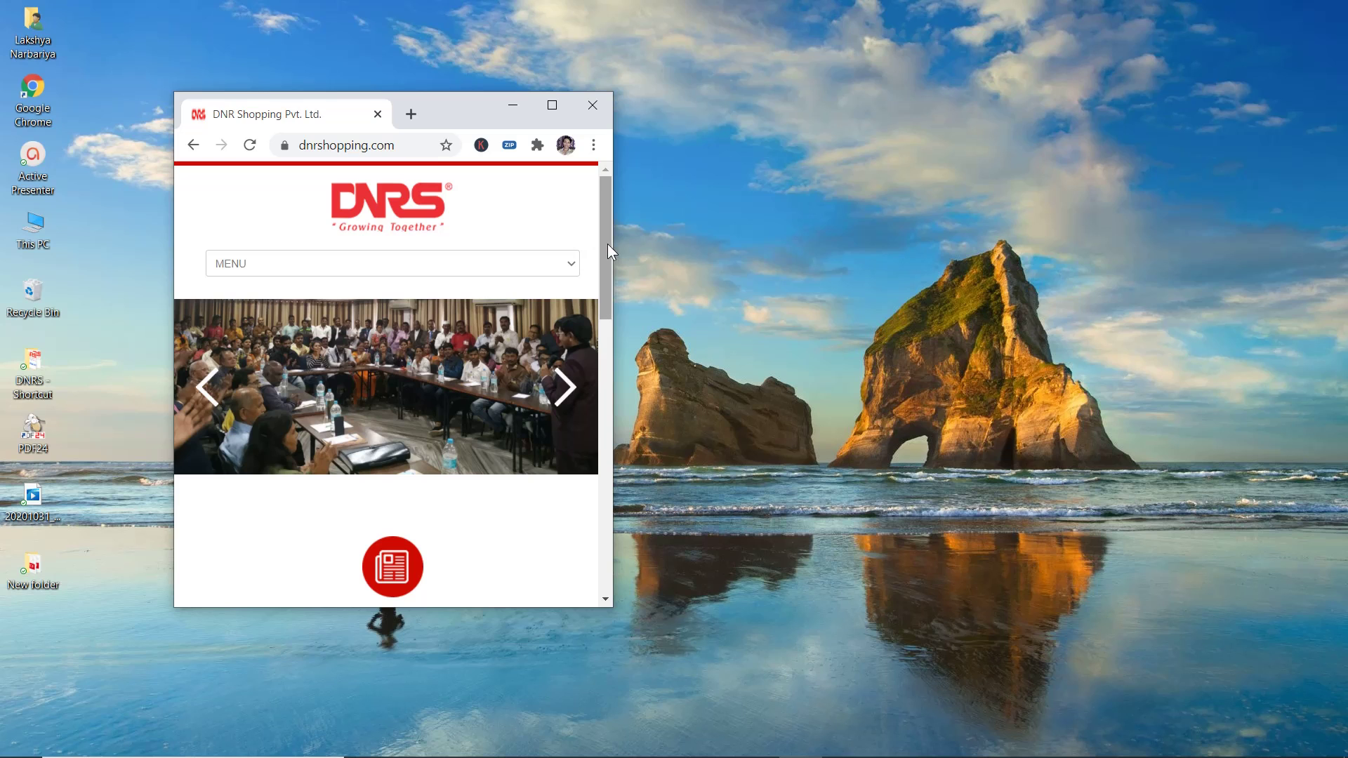
{"action": "mouse_move", "coordinate": [604, 237]}
{"action": "left_mouse_down"}
{"action": "mouse_move", "coordinate": [583, 534]}
{"action": "mouse_move", "coordinate": [632, 305]}
{"action": "mouse_move", "coordinate": [625, 226]}
{"action": "left_mouse_up"}
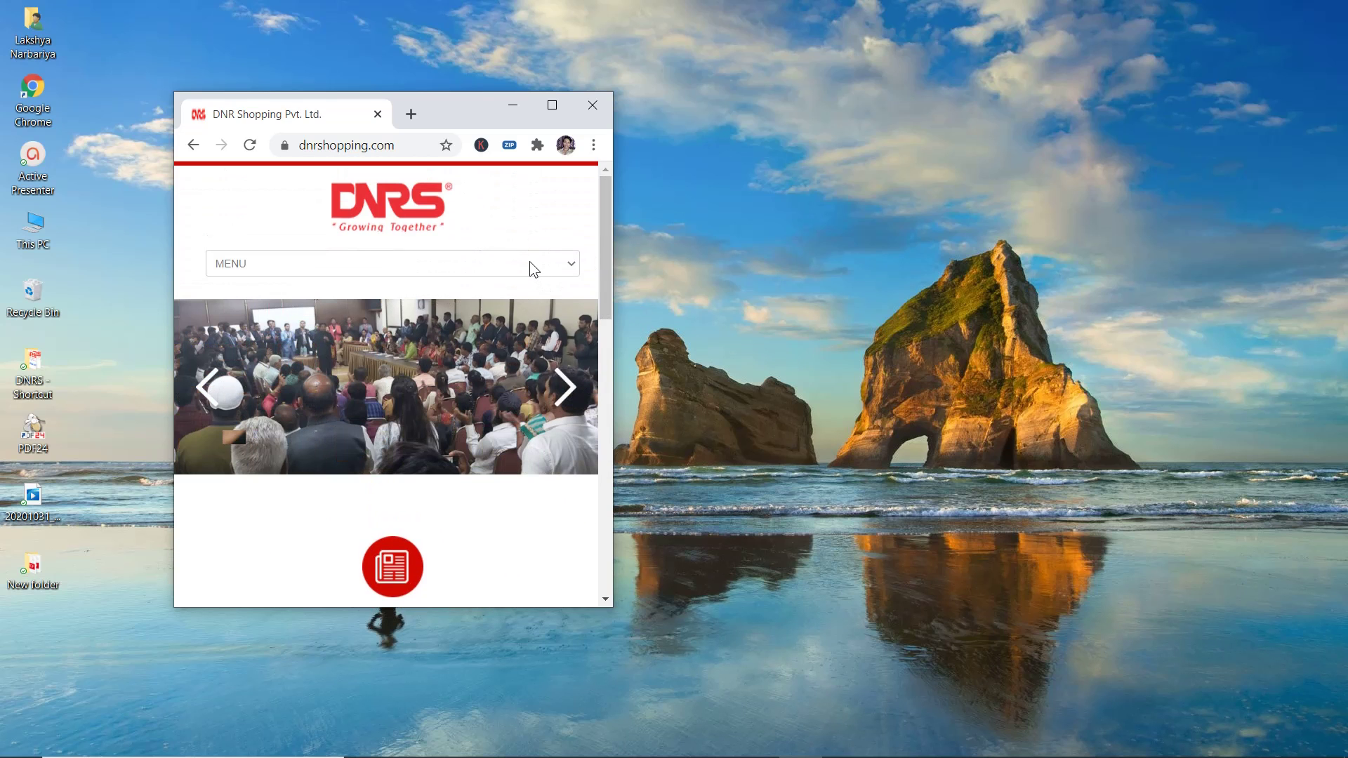
{"action": "left_click", "coordinate": [465, 271]}
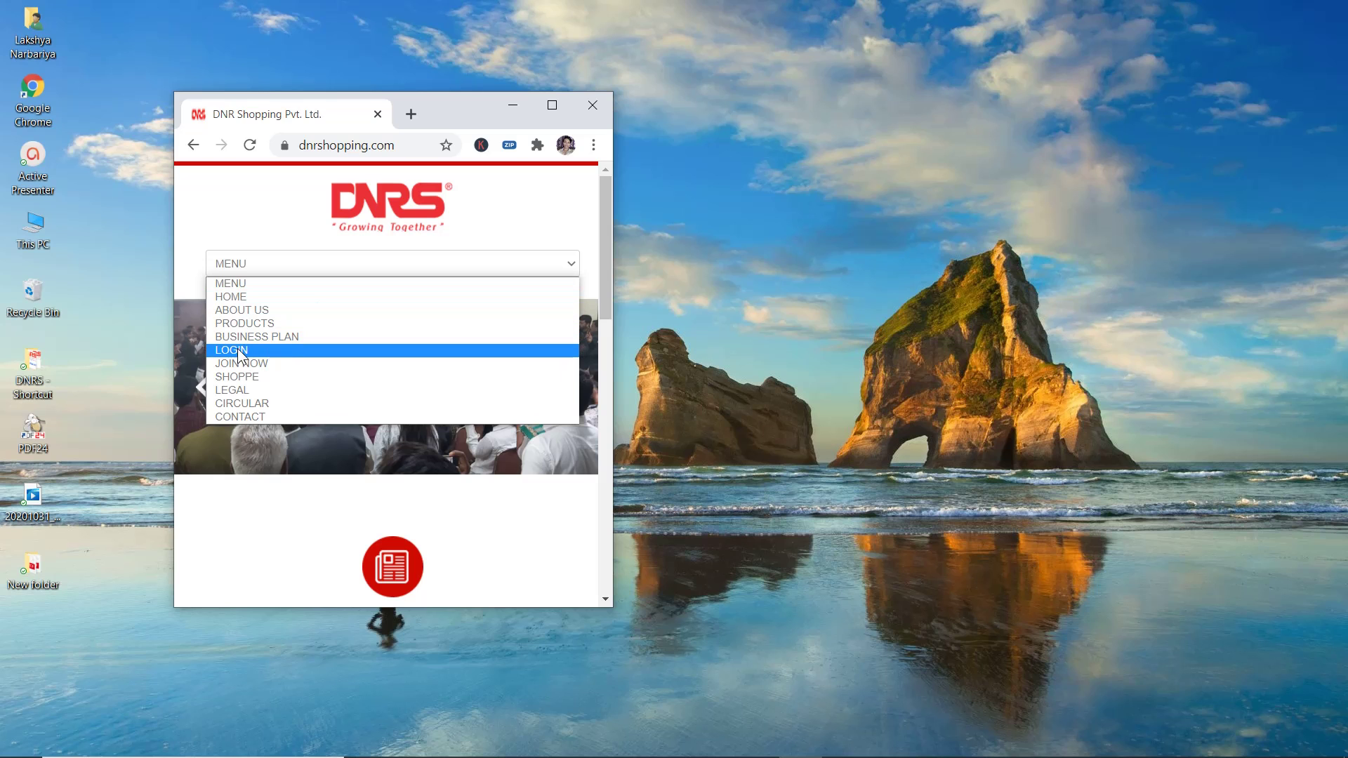
{"action": "left_click", "coordinate": [551, 107]}
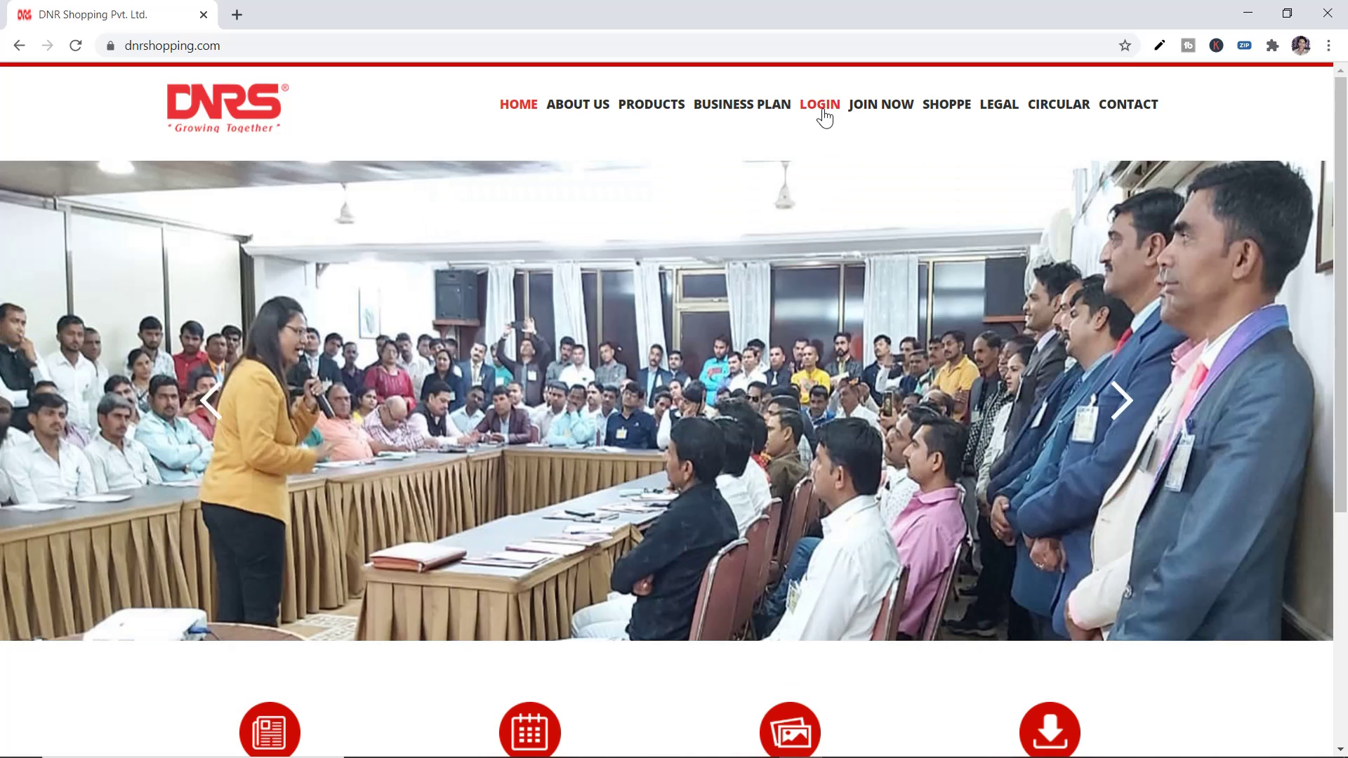
Sign in with the member's relationship ID, replacing the autofilled one, and the saved password
{"action": "left_click", "coordinate": [821, 105]}
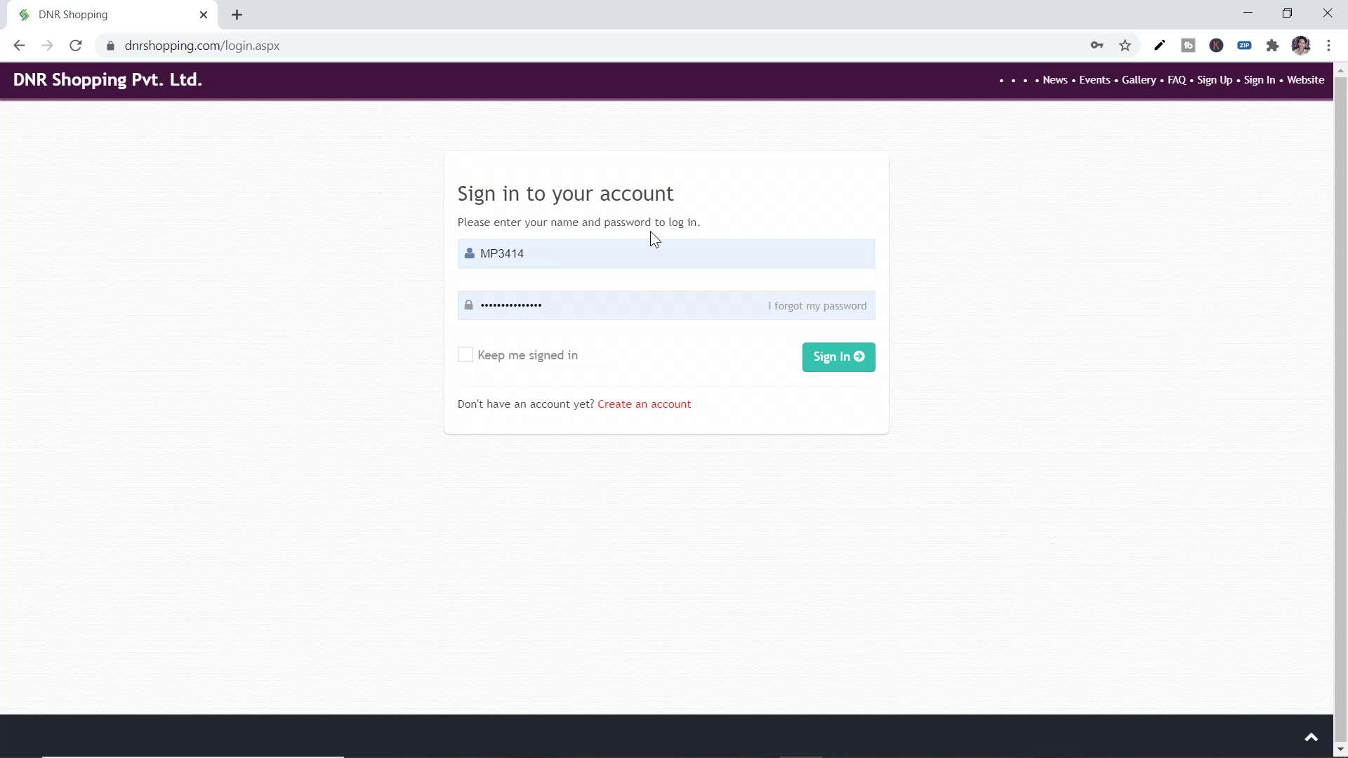
{"action": "left_click", "coordinate": [580, 253]}
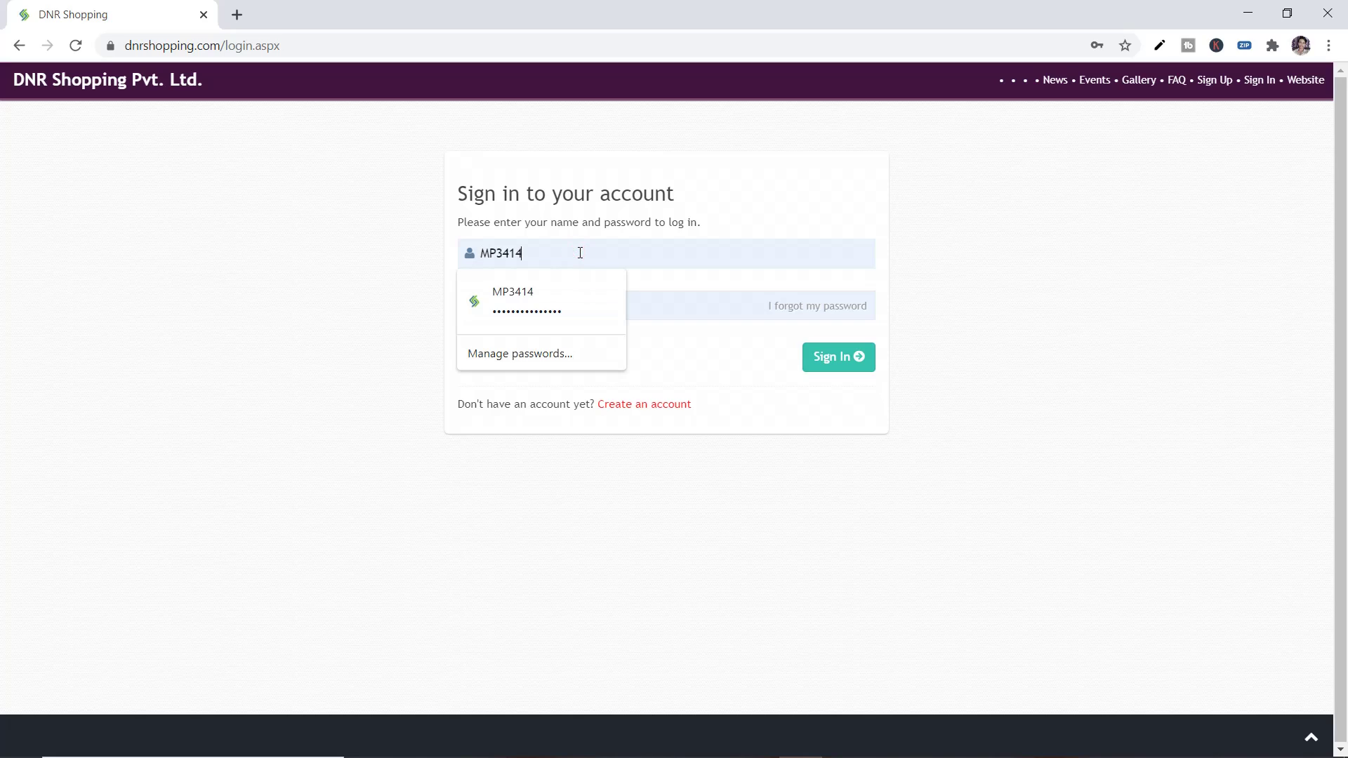
{"action": "key", "text": "ctrl+a"}
{"action": "key", "text": "BackSpace"}
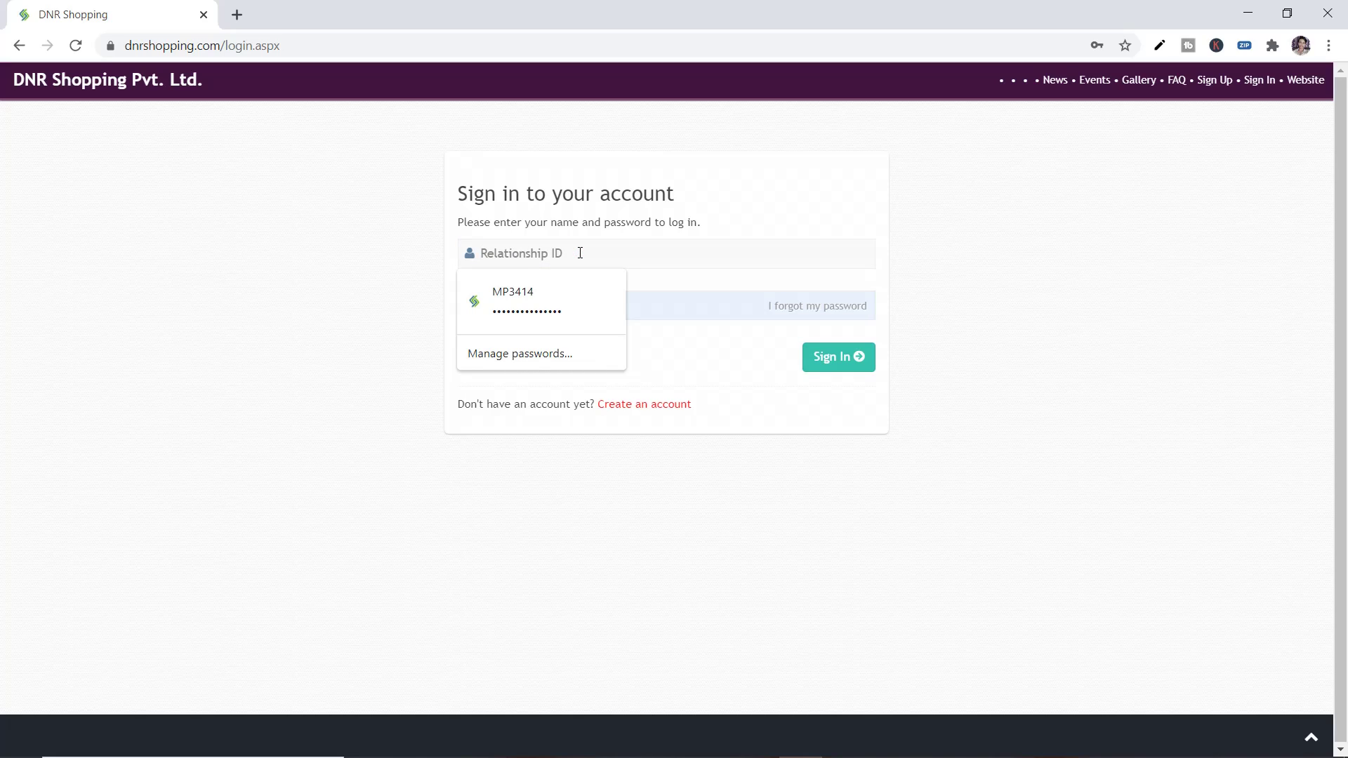
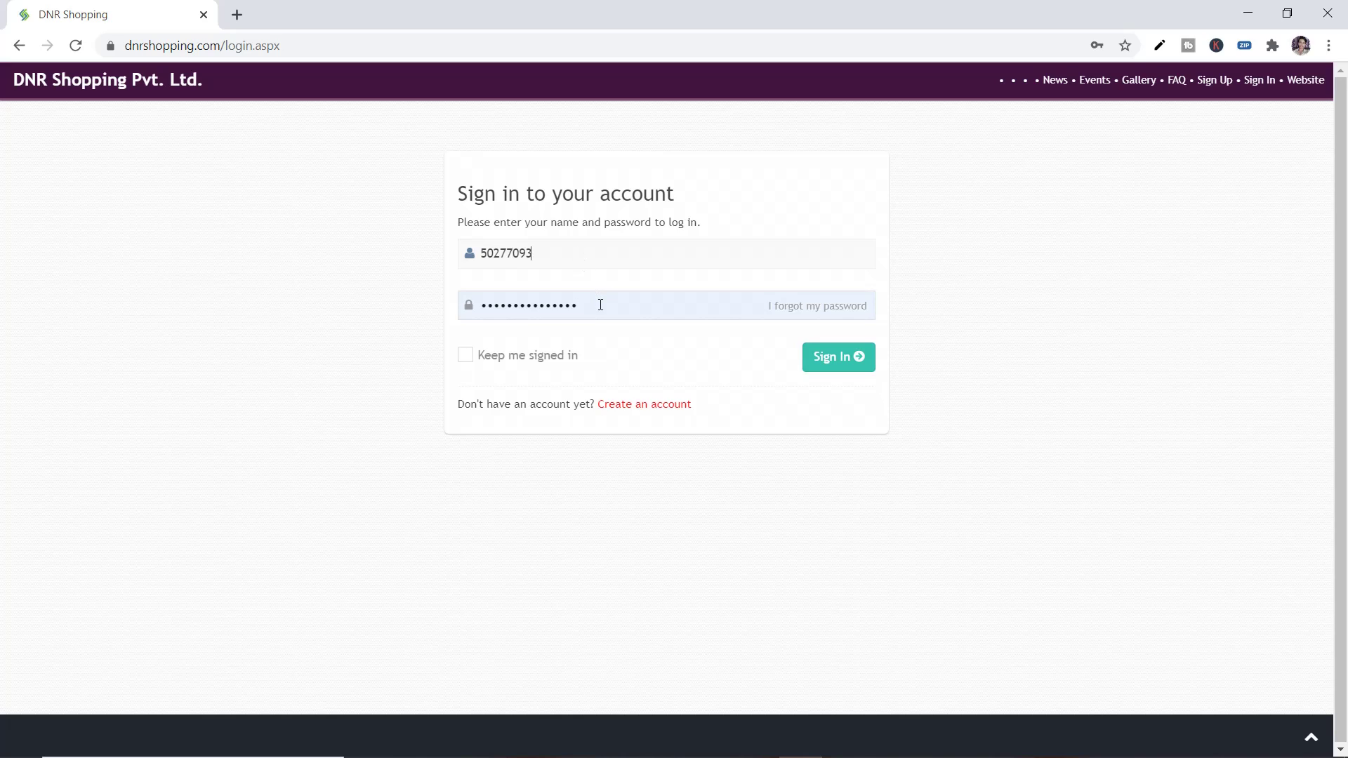
{"action": "left_click", "coordinate": [834, 369]}
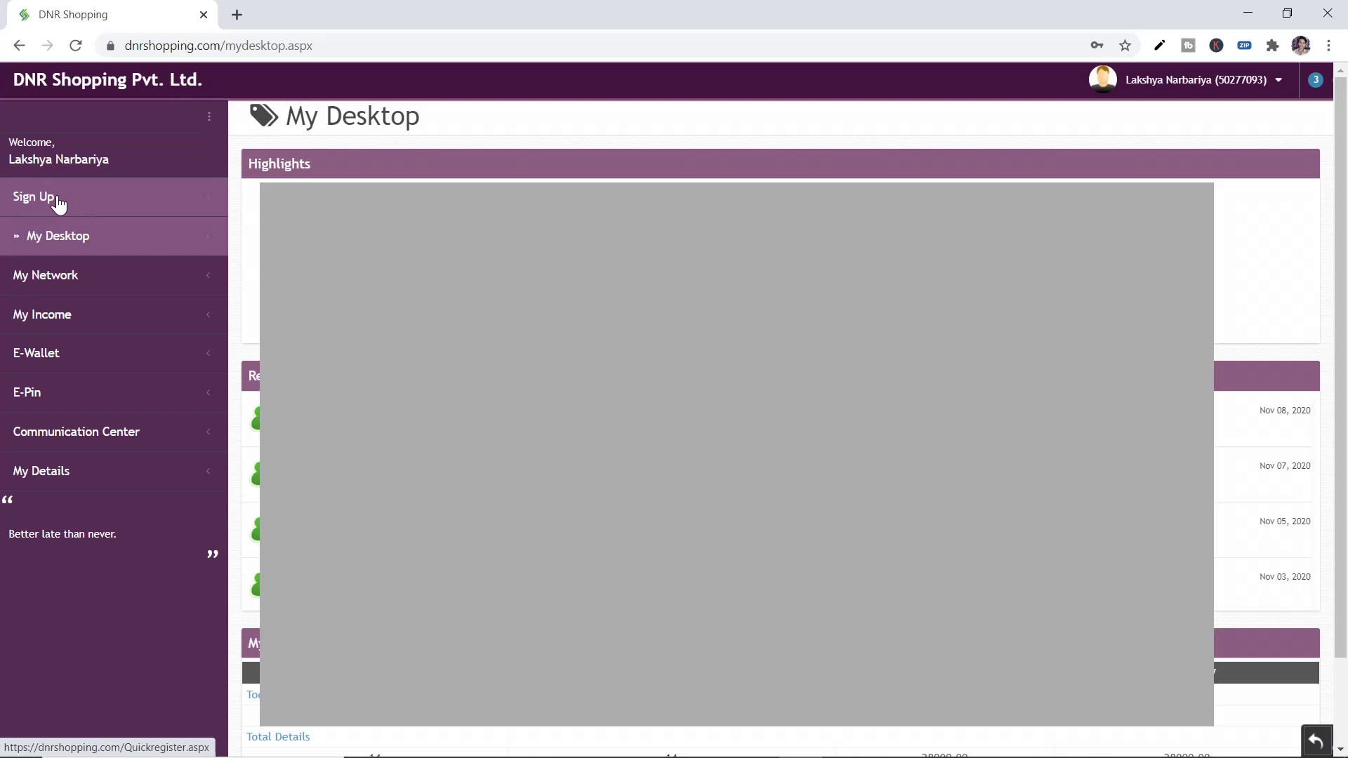
Collapse Package, Personal, Contact, Bank, User and Nominee sections, then check the prefilled Sponsor ID
{"action": "left_click", "coordinate": [37, 204]}
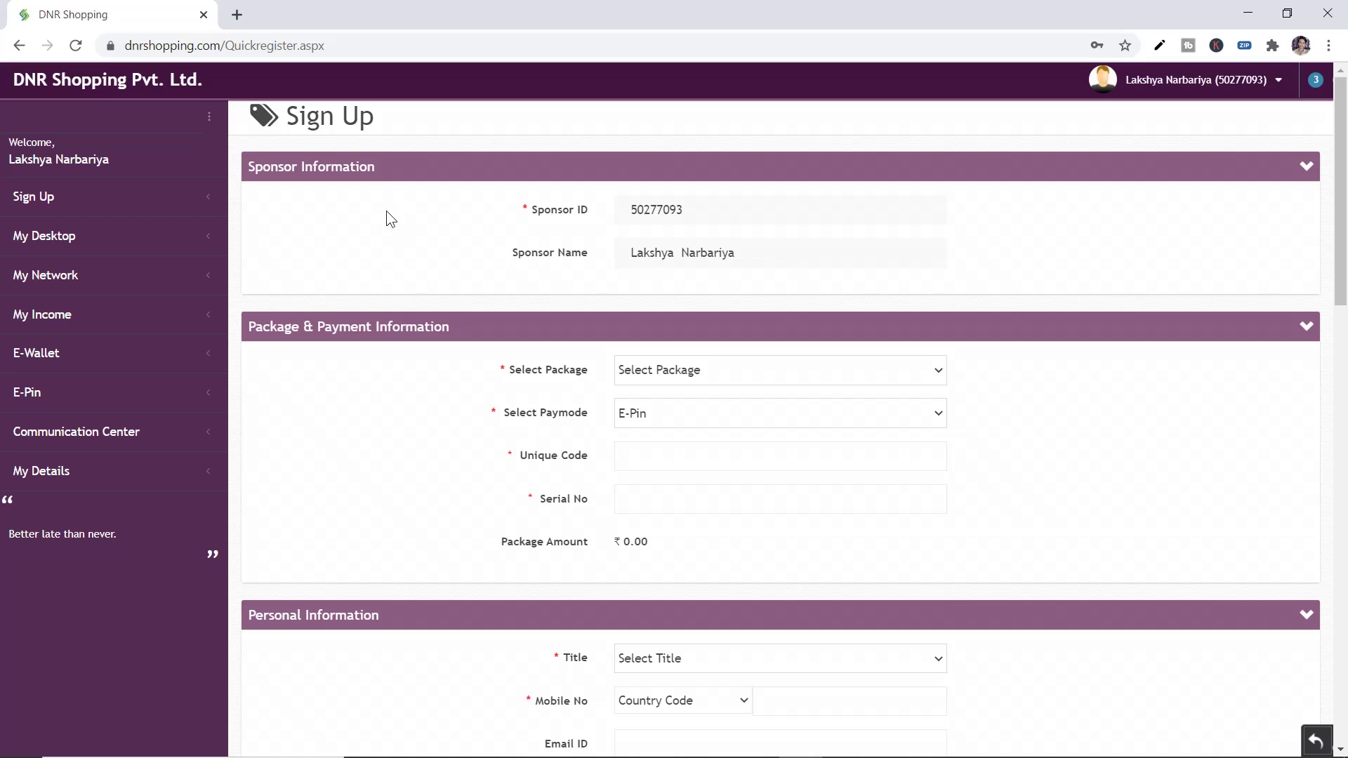
{"action": "left_click", "coordinate": [1306, 325]}
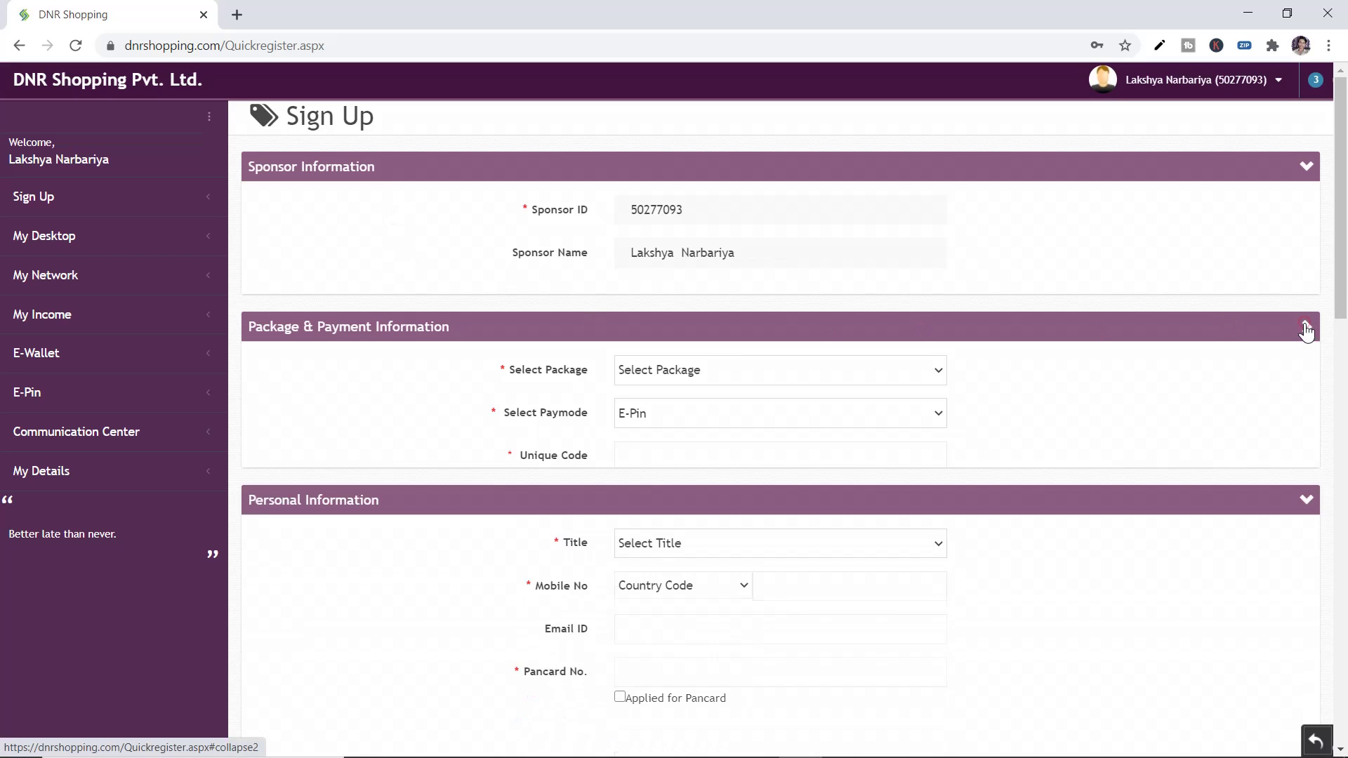
{"action": "left_click", "coordinate": [1304, 378]}
{"action": "left_click", "coordinate": [1303, 456]}
{"action": "scroll", "coordinate": [1305, 435], "scroll_direction": "down", "scroll_amount": 3}
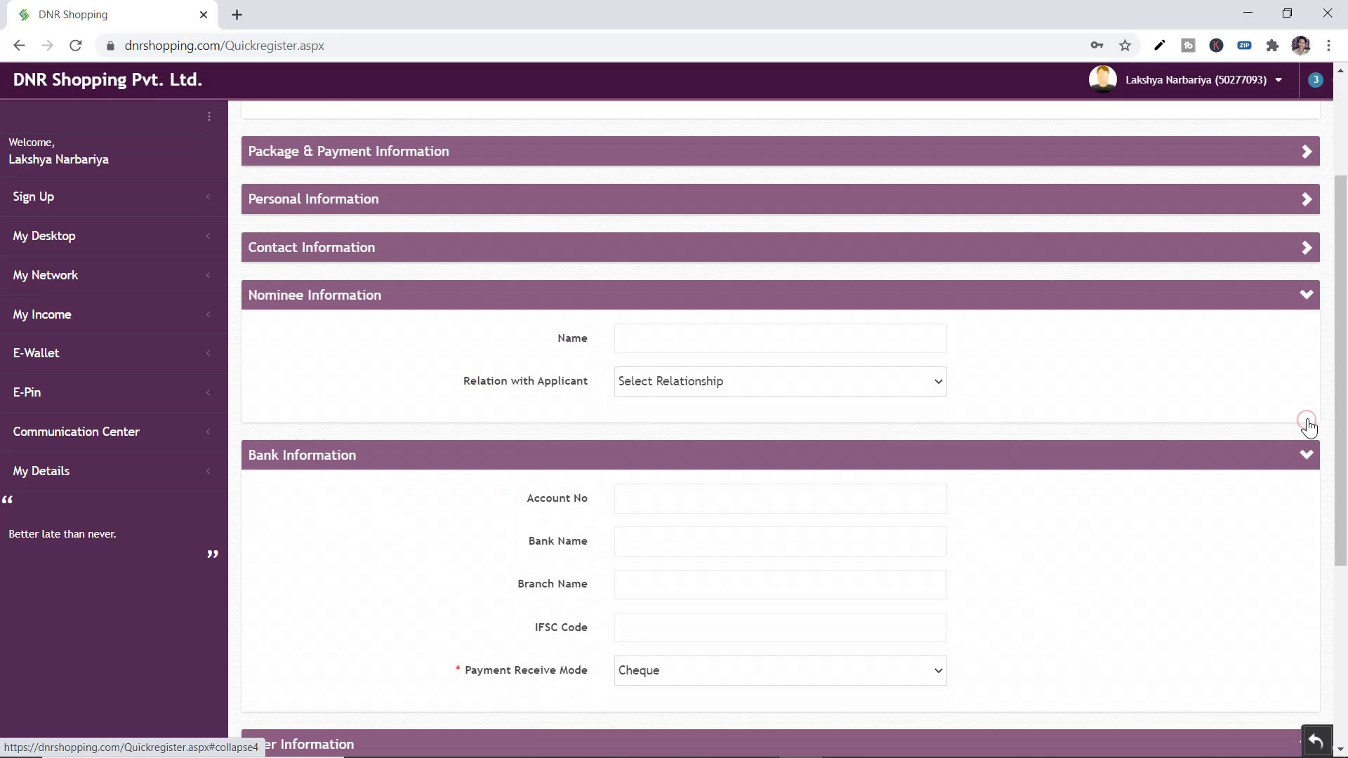
{"action": "left_click", "coordinate": [1306, 455]}
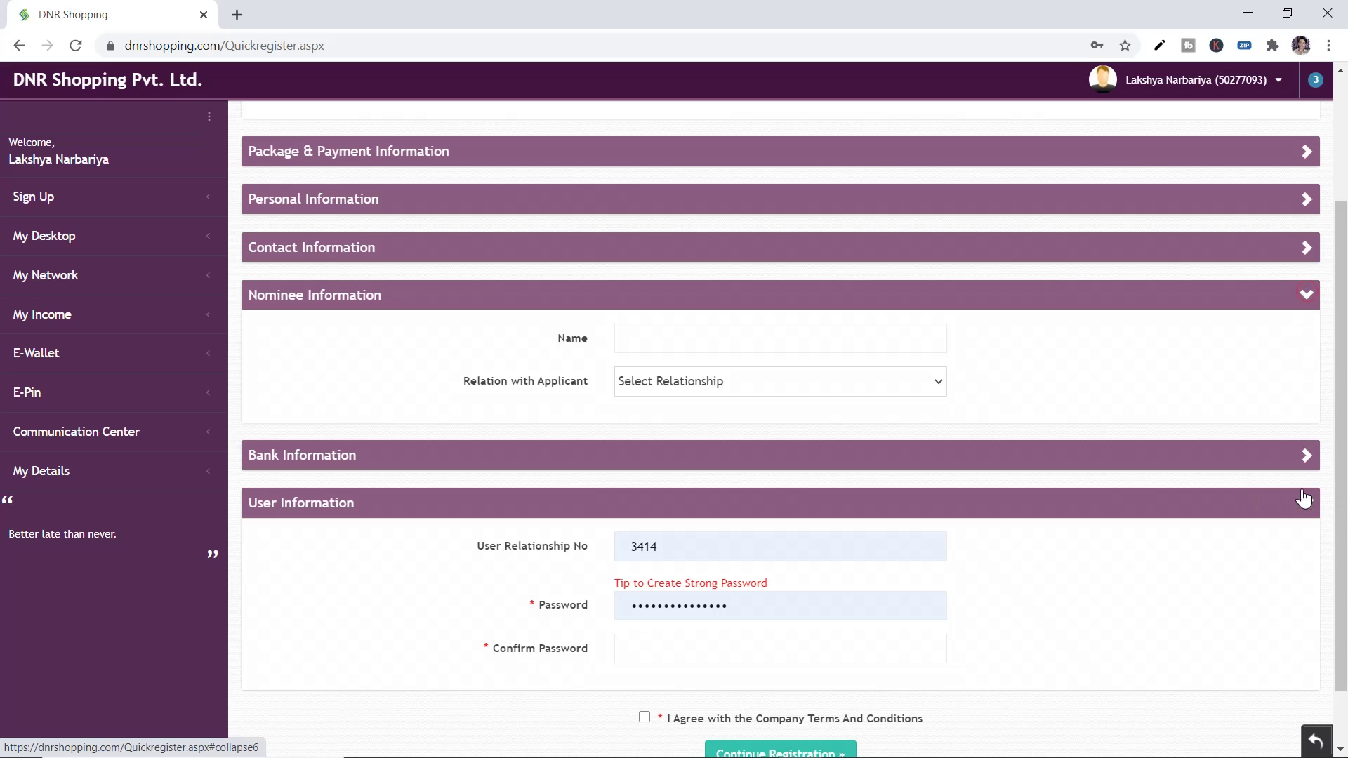
{"action": "left_click", "coordinate": [1305, 503]}
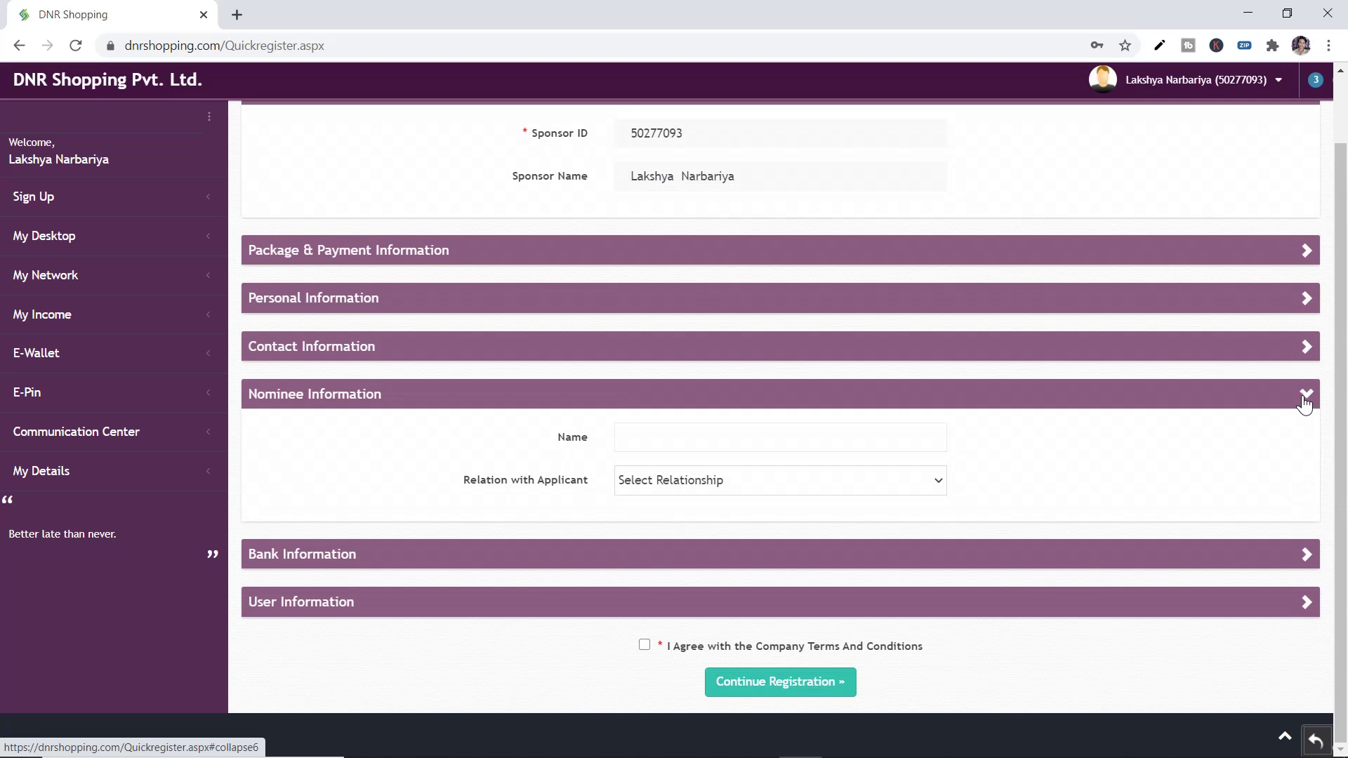
{"action": "left_click", "coordinate": [1307, 394]}
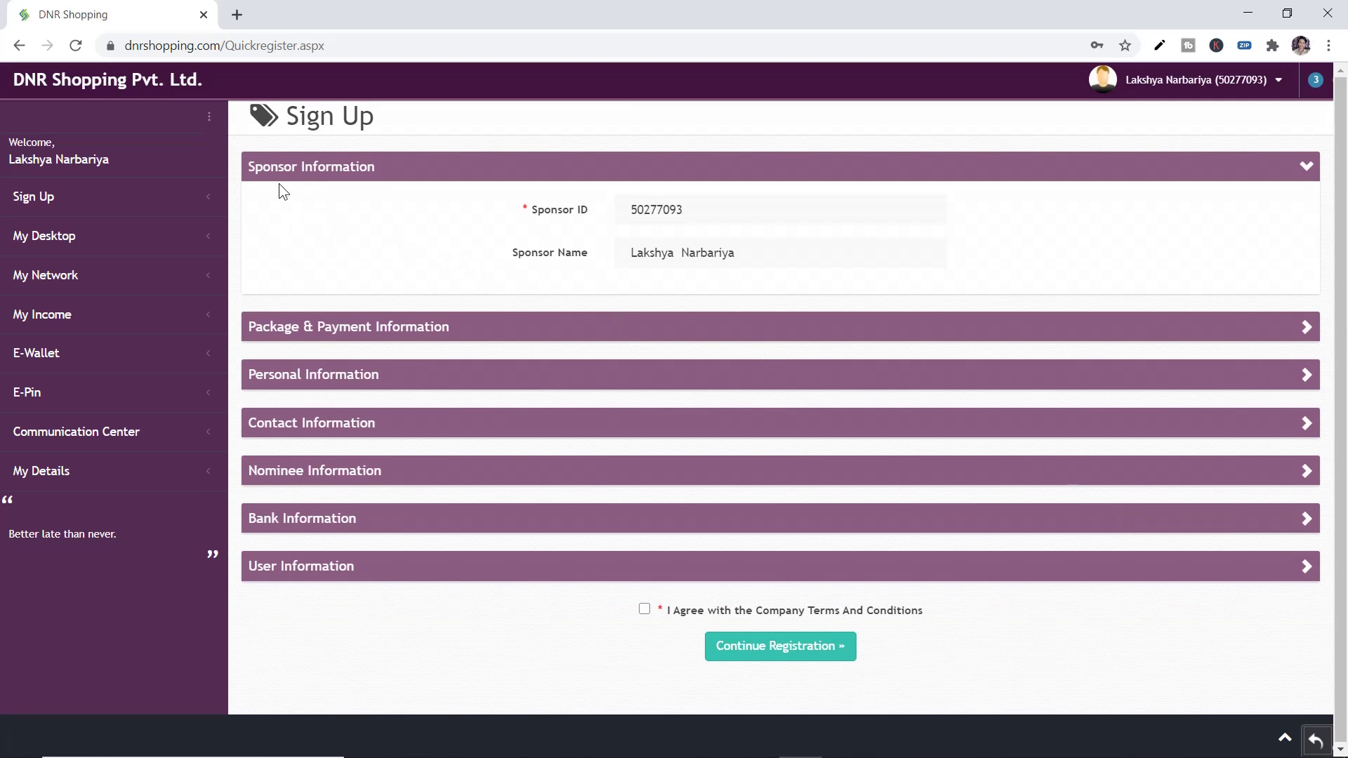
{"action": "left_click_drag", "start_coordinate": [321, 169], "coordinate": [382, 168]}
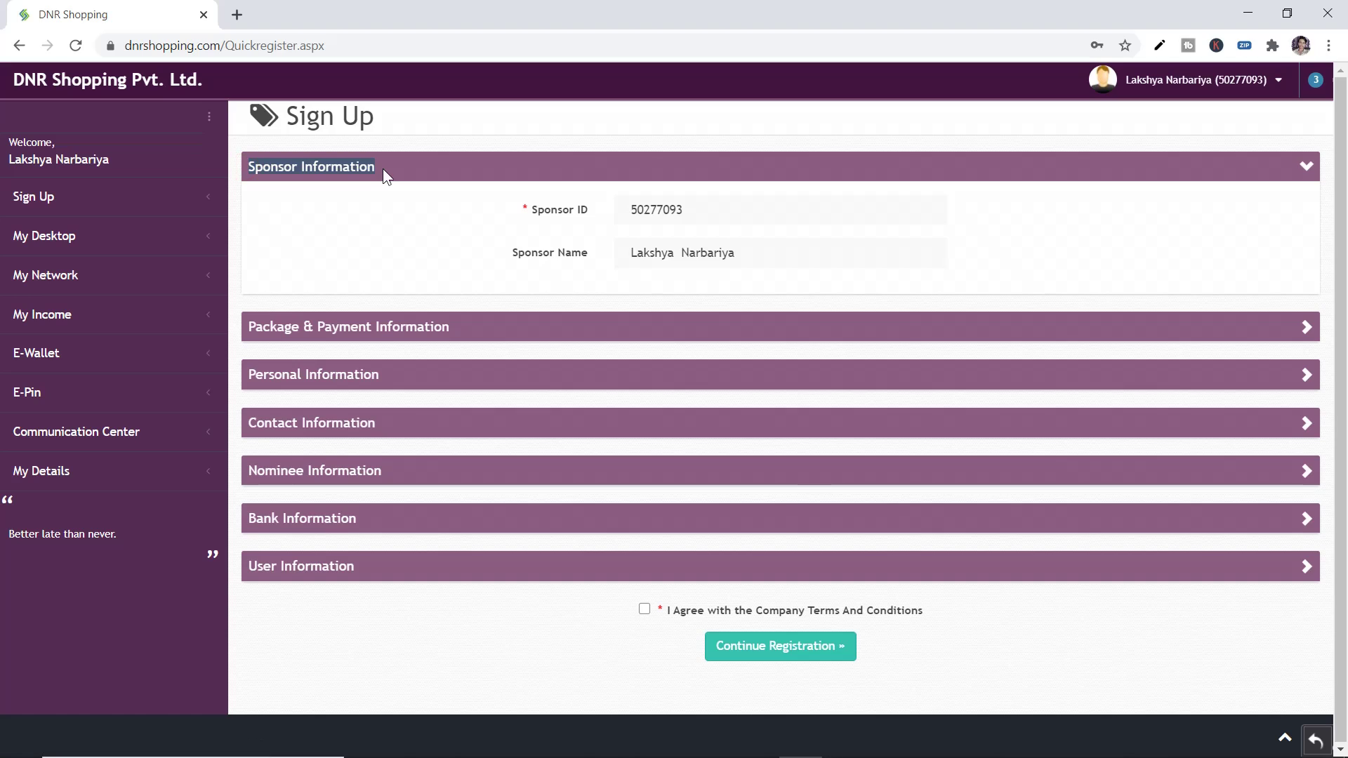
{"action": "left_click", "coordinate": [667, 212]}
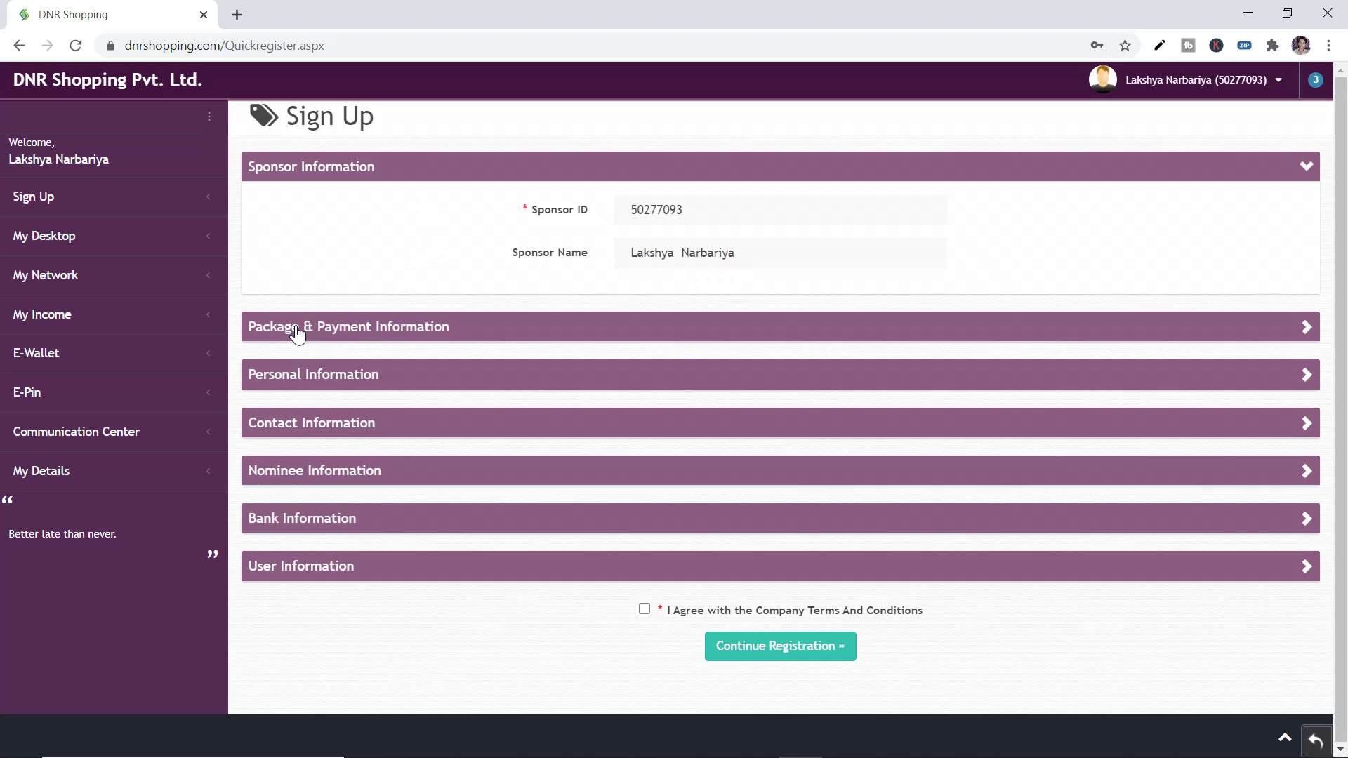
Expand Package & Payment Information and choose Package-2 [4000.00] with the E-Pin paymode
{"action": "left_click", "coordinate": [366, 339]}
{"action": "scroll", "coordinate": [562, 343], "scroll_direction": "down", "scroll_amount": 1}
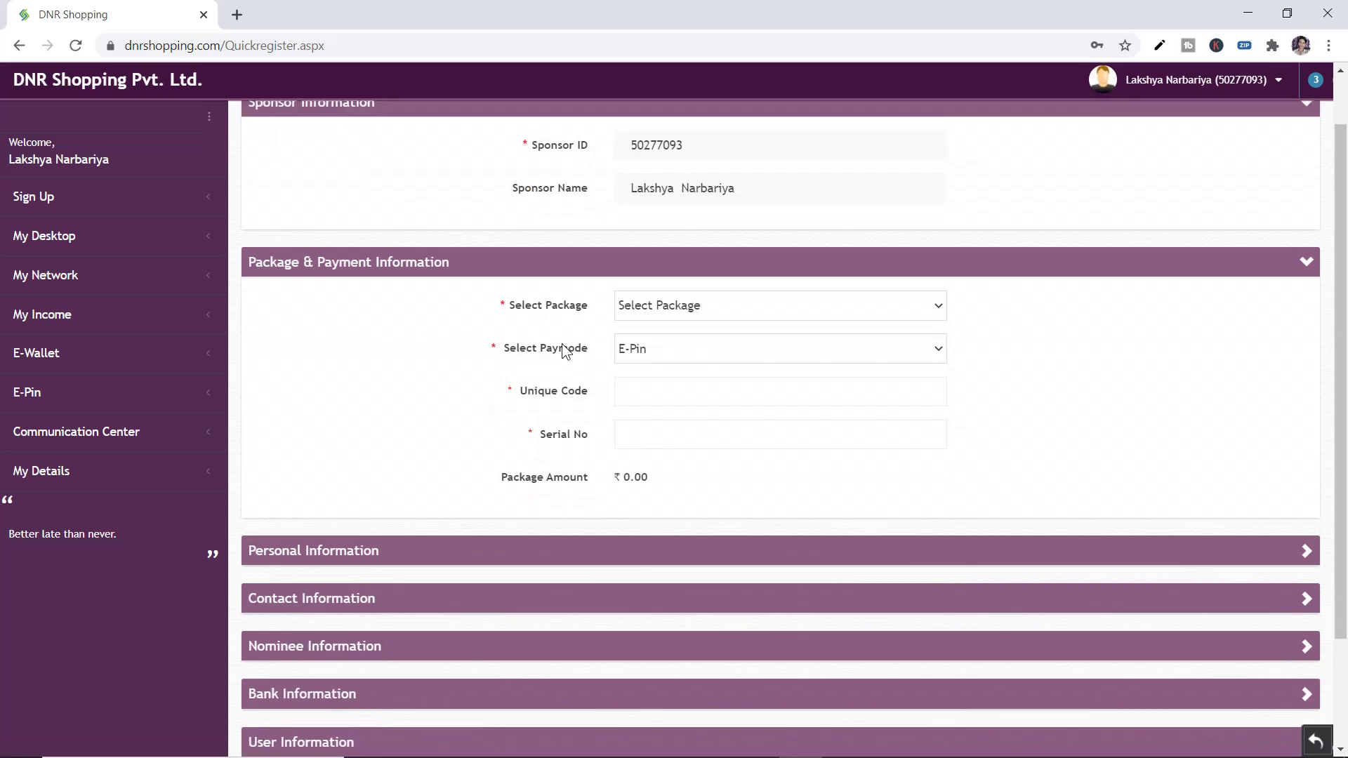
{"action": "left_click", "coordinate": [648, 288]}
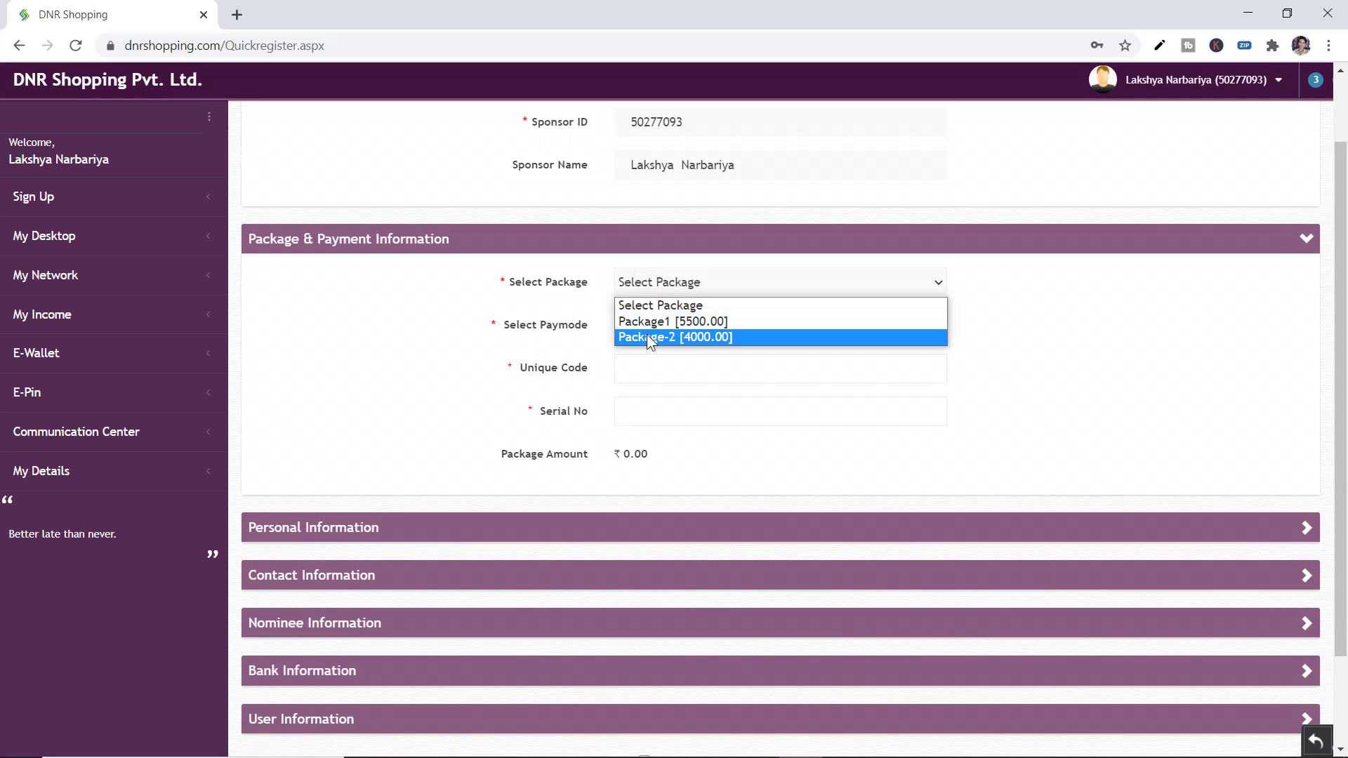
{"action": "left_click", "coordinate": [702, 337]}
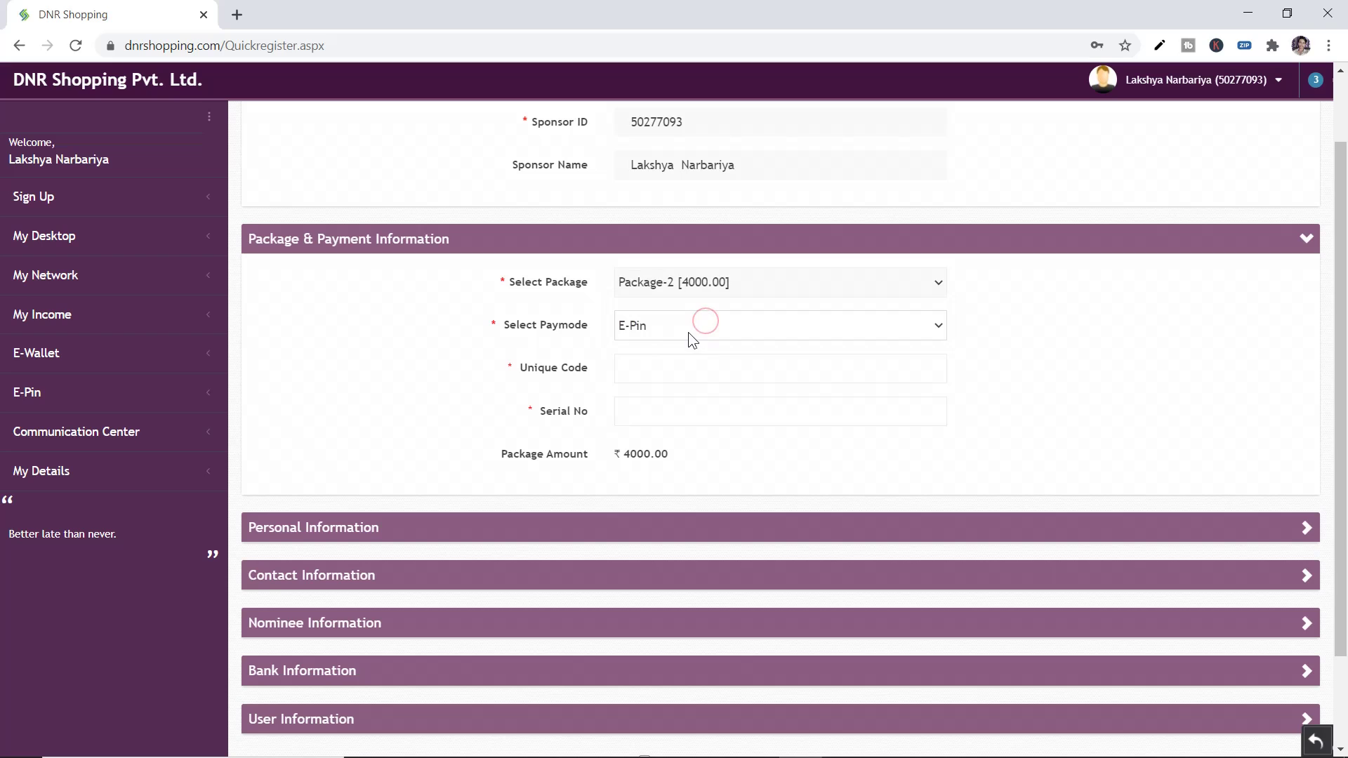
{"action": "left_click", "coordinate": [646, 330]}
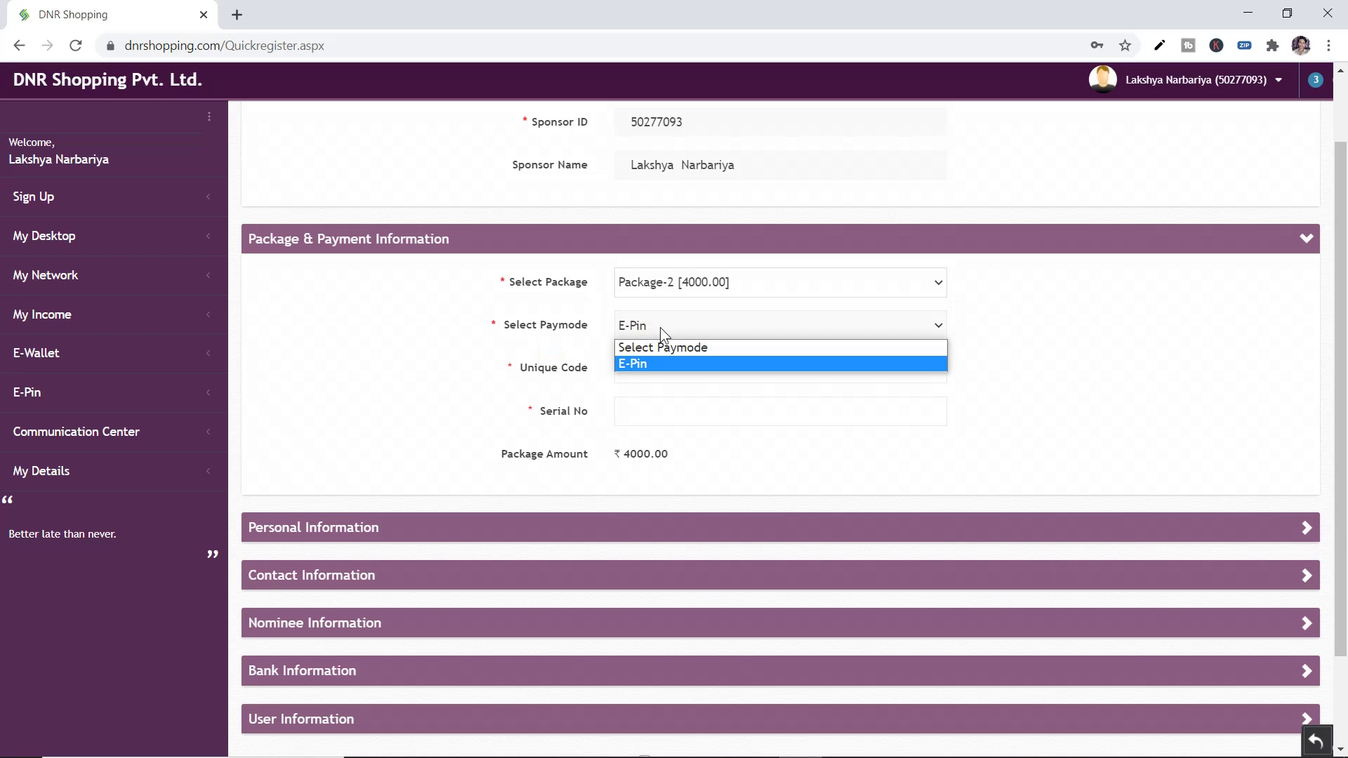
{"action": "left_click", "coordinate": [636, 360]}
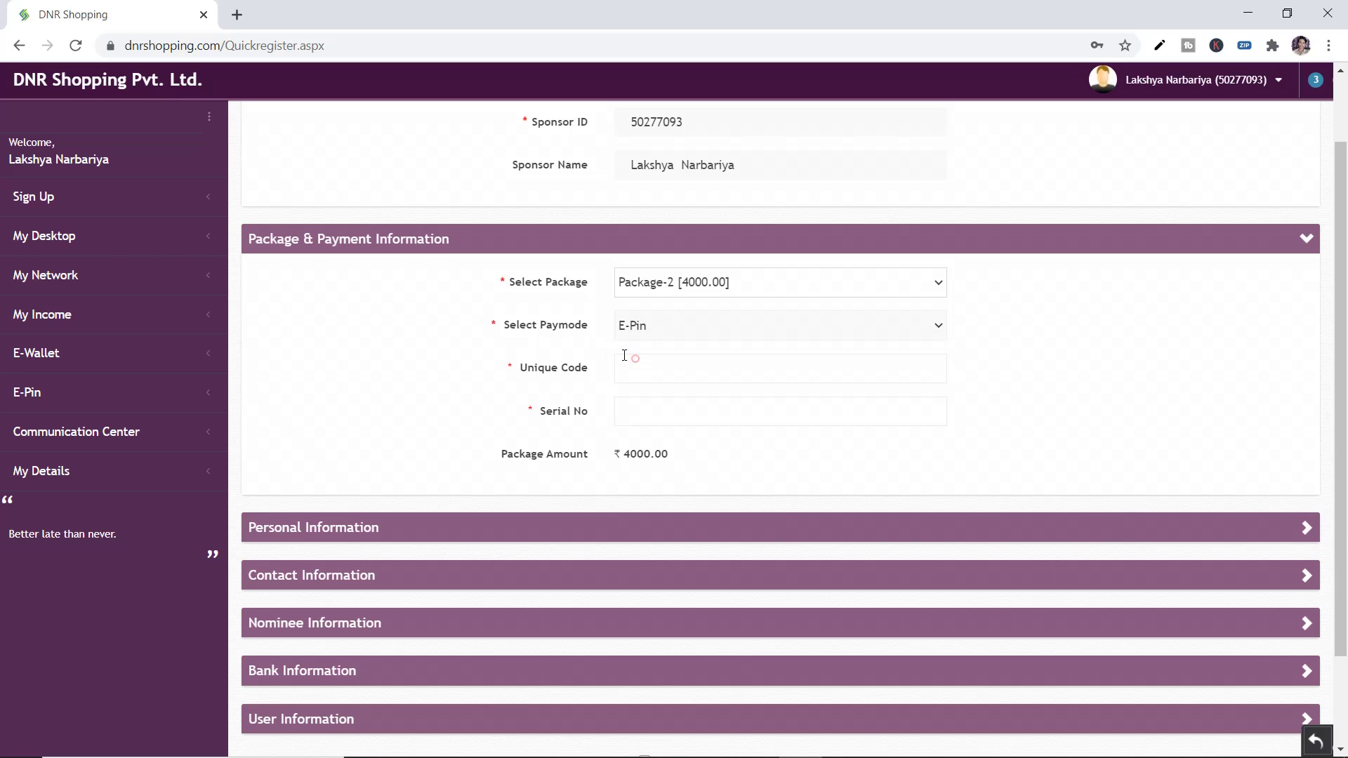
{"action": "scroll", "coordinate": [587, 342], "scroll_direction": "up", "scroll_amount": 3}
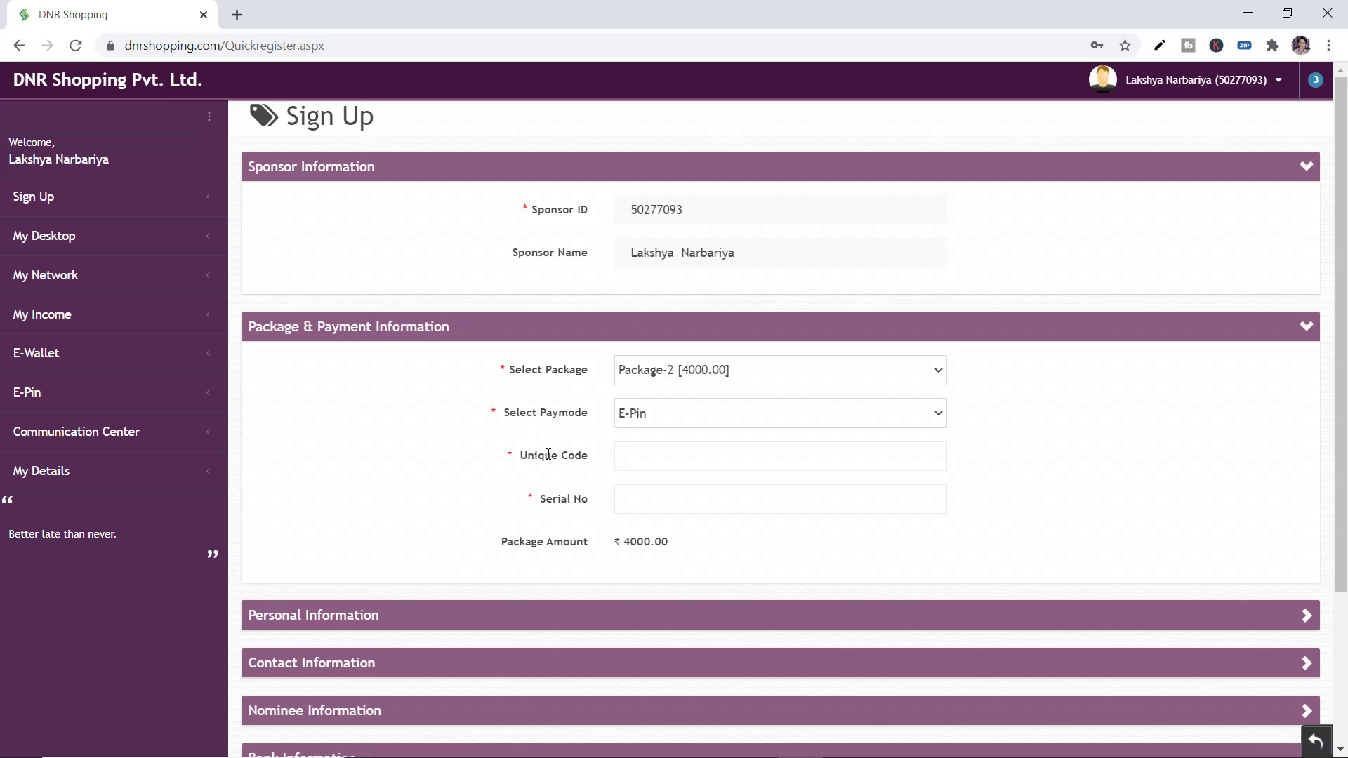
Point out the E-Pin Unique Code and Serial No fields
{"action": "left_click_drag", "start_coordinate": [517, 455], "coordinate": [590, 458]}
{"action": "left_click", "coordinate": [551, 501]}
{"action": "left_click", "coordinate": [639, 497]}
{"action": "left_click", "coordinate": [634, 457]}
{"action": "left_click", "coordinate": [637, 498]}
{"action": "left_click", "coordinate": [506, 480]}
{"action": "scroll", "coordinate": [765, 654], "scroll_direction": "down", "scroll_amount": 3}
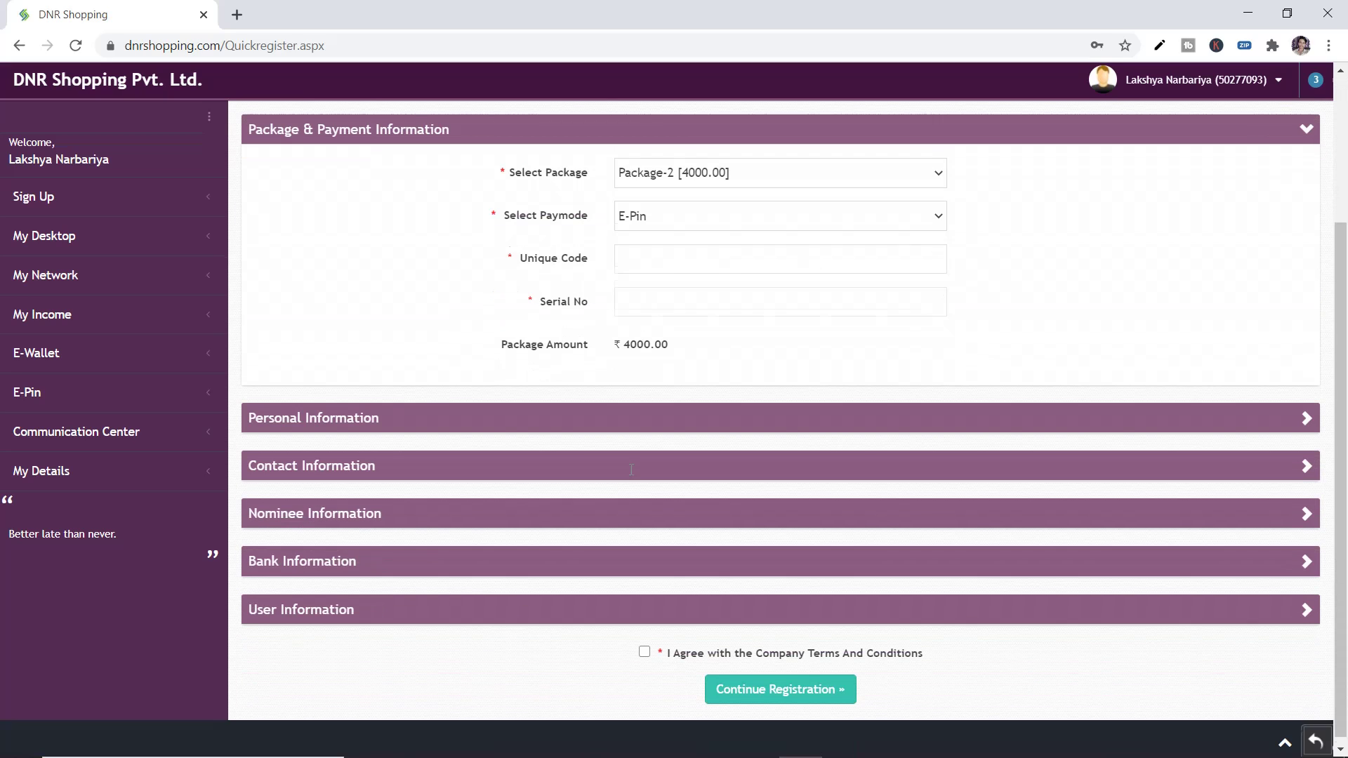
{"action": "scroll", "coordinate": [782, 660], "scroll_direction": "up", "scroll_amount": 3}
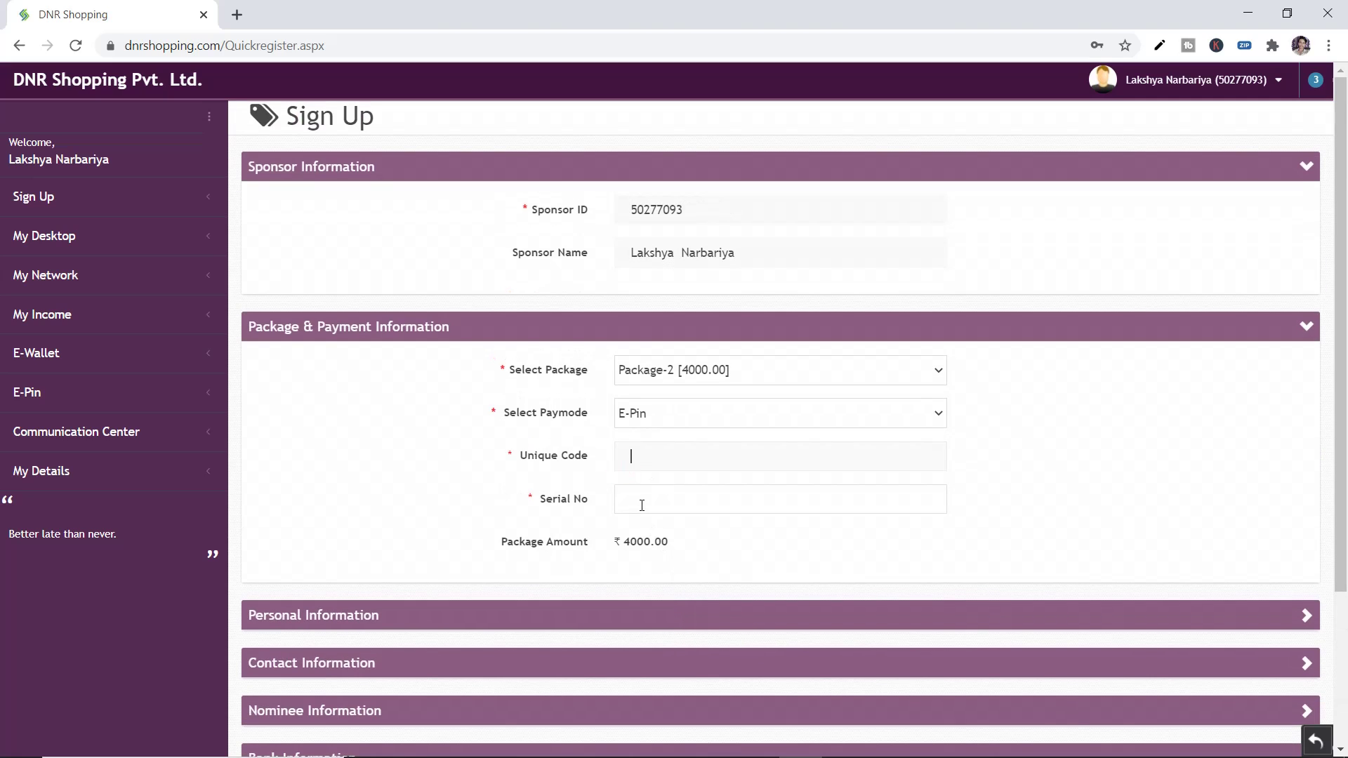
{"action": "left_click", "coordinate": [643, 460]}
{"action": "left_click_drag", "start_coordinate": [515, 458], "coordinate": [569, 498]}
{"action": "left_click", "coordinate": [596, 503]}
Recheck the package list keeping Package-2, and highlight the Unique Code and Serial No labels
{"action": "left_click", "coordinate": [663, 373]}
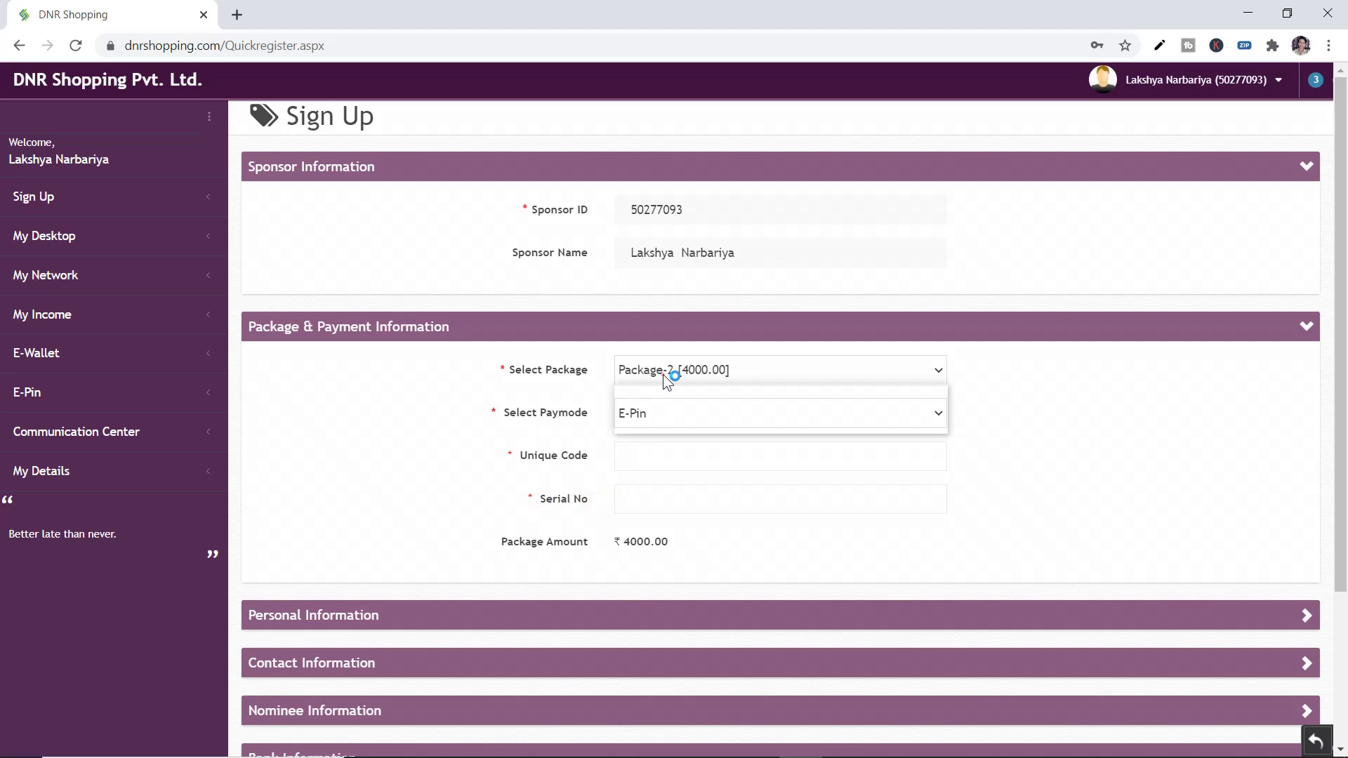
{"action": "left_click", "coordinate": [530, 484]}
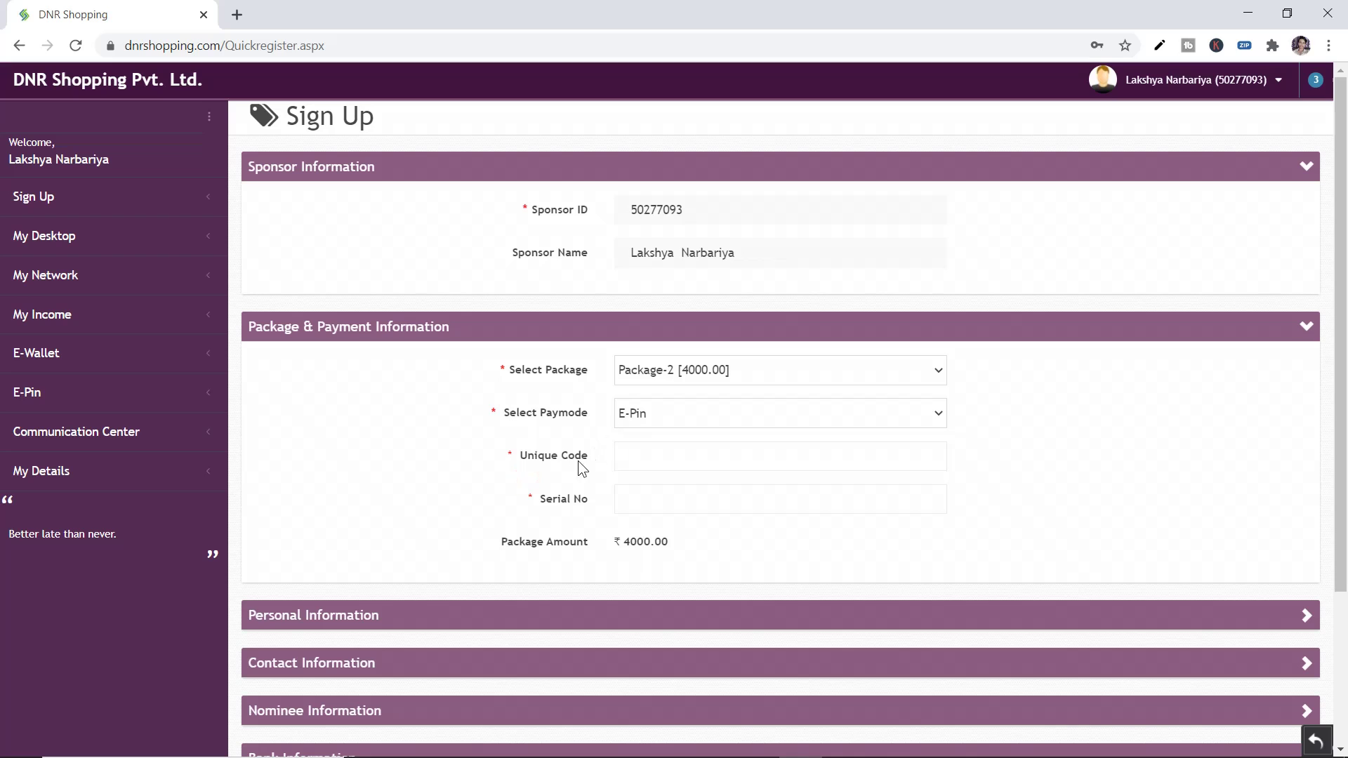
{"action": "triple_click", "coordinate": [601, 458]}
{"action": "left_click_drag", "start_coordinate": [594, 497], "coordinate": [625, 469]}
{"action": "left_click", "coordinate": [646, 450]}
{"action": "scroll", "coordinate": [635, 461], "scroll_direction": "down", "scroll_amount": 2}
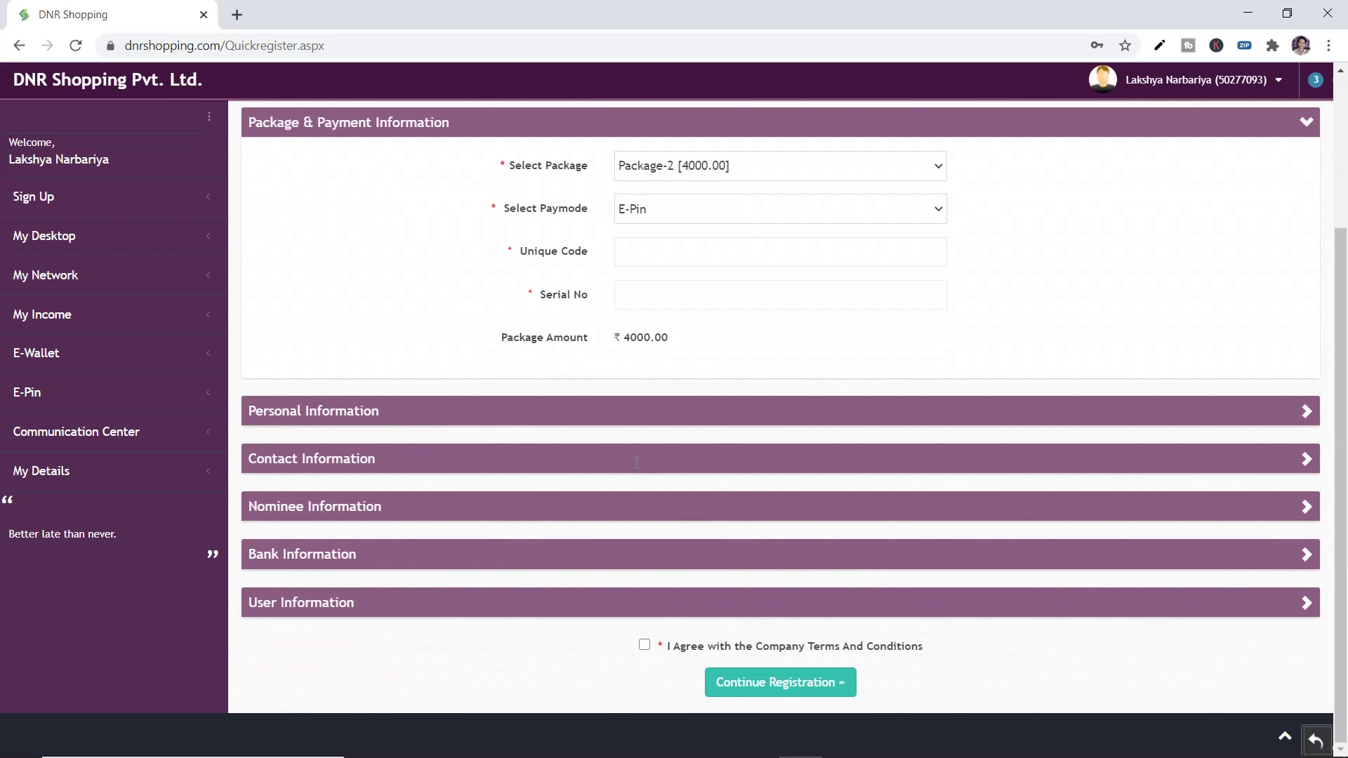
{"action": "scroll", "coordinate": [636, 465], "scroll_direction": "up", "scroll_amount": 2}
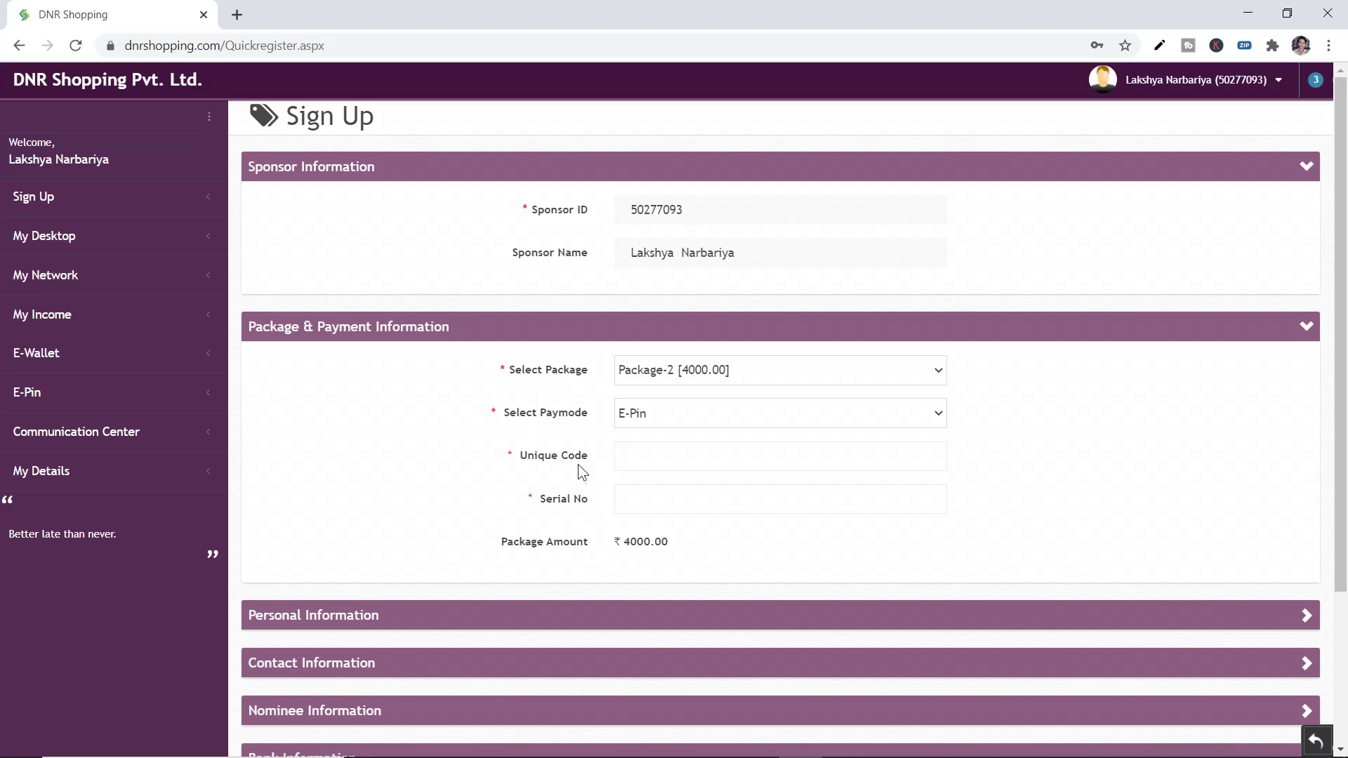
Highlight the Unique Code and Serial No labels again, leaving the caret in Serial No
{"action": "double_click", "coordinate": [579, 465]}
{"action": "left_click", "coordinate": [603, 508]}
{"action": "double_click", "coordinate": [603, 509]}
{"action": "double_click", "coordinate": [600, 457]}
{"action": "left_click", "coordinate": [531, 497]}
{"action": "left_click", "coordinate": [634, 497]}
{"action": "scroll", "coordinate": [629, 478], "scroll_direction": "down", "scroll_amount": 3}
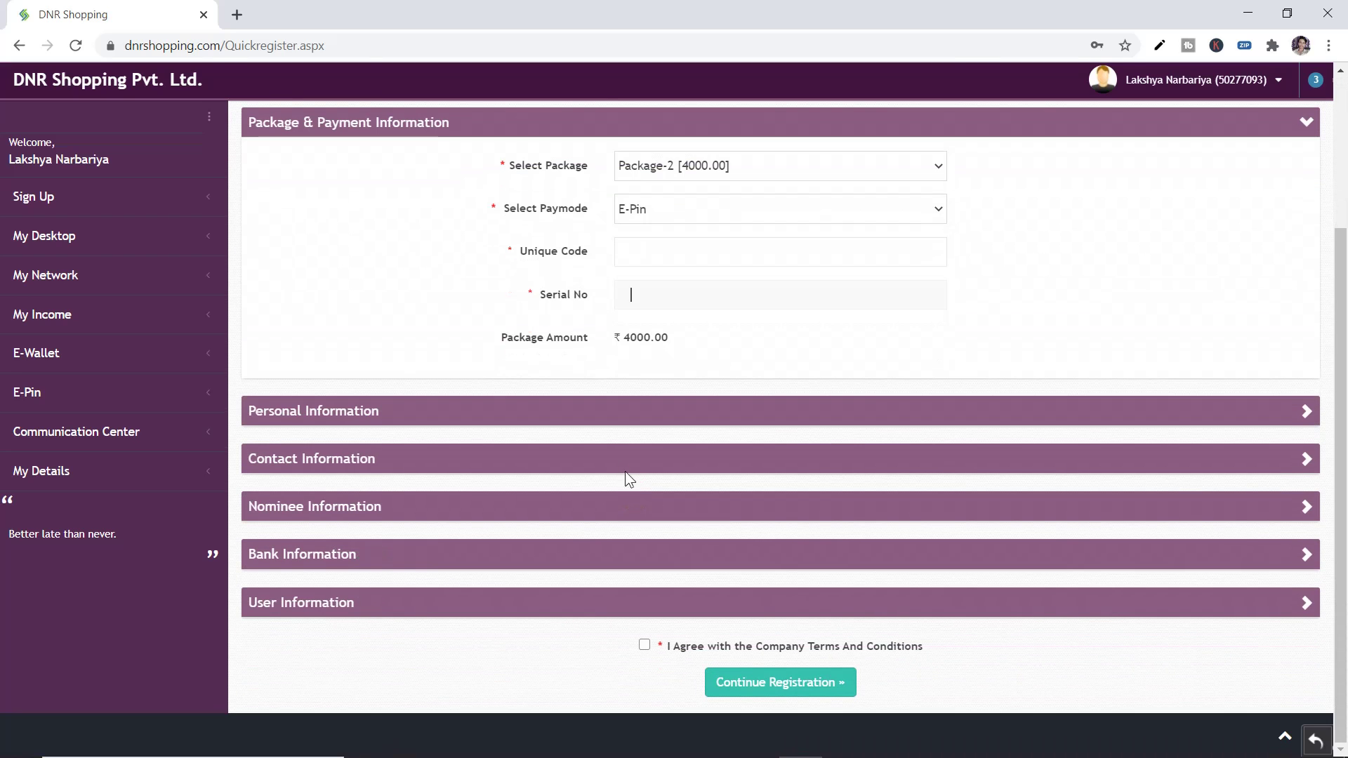
Expand Personal Information, set the title to Mr and enter the member's name
{"action": "left_click", "coordinate": [307, 418]}
{"action": "scroll", "coordinate": [448, 482], "scroll_direction": "down", "scroll_amount": 3}
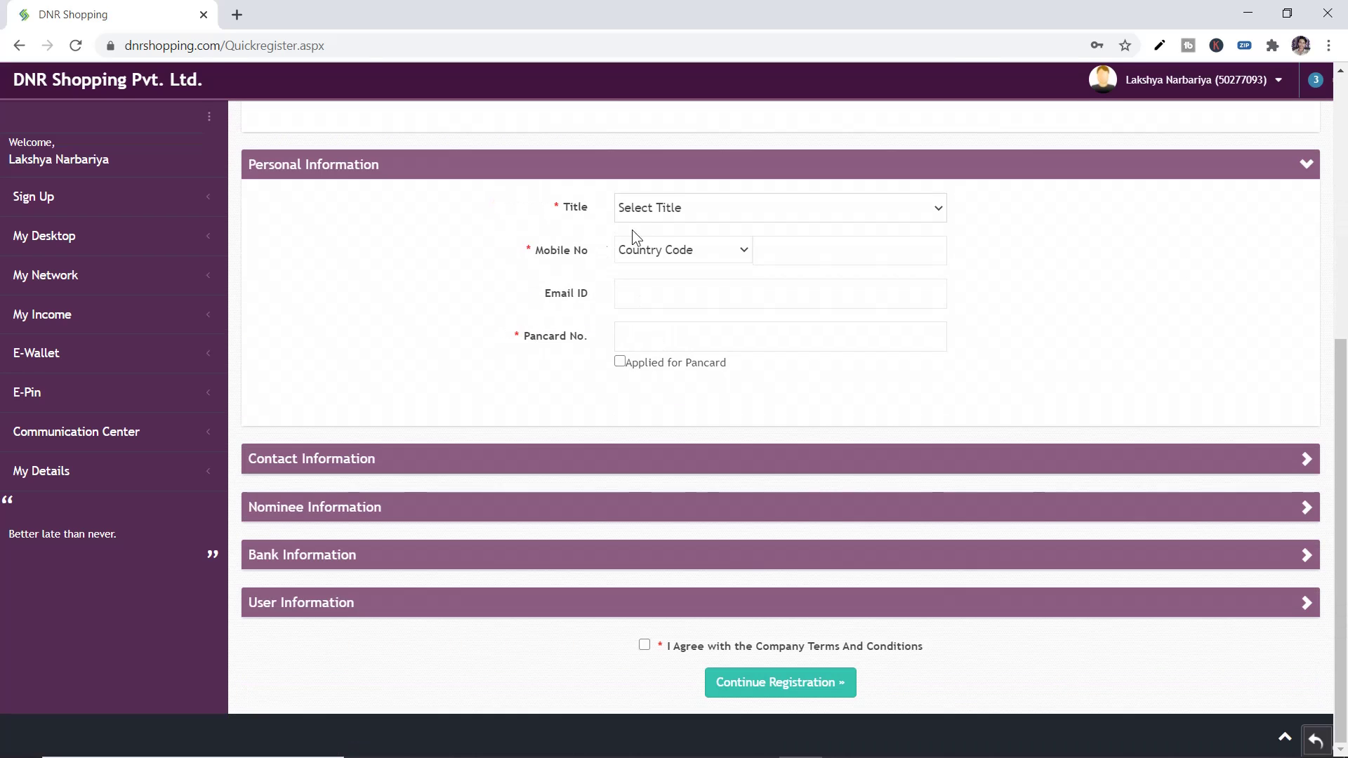
{"action": "left_click", "coordinate": [680, 205]}
{"action": "left_click", "coordinate": [647, 248]}
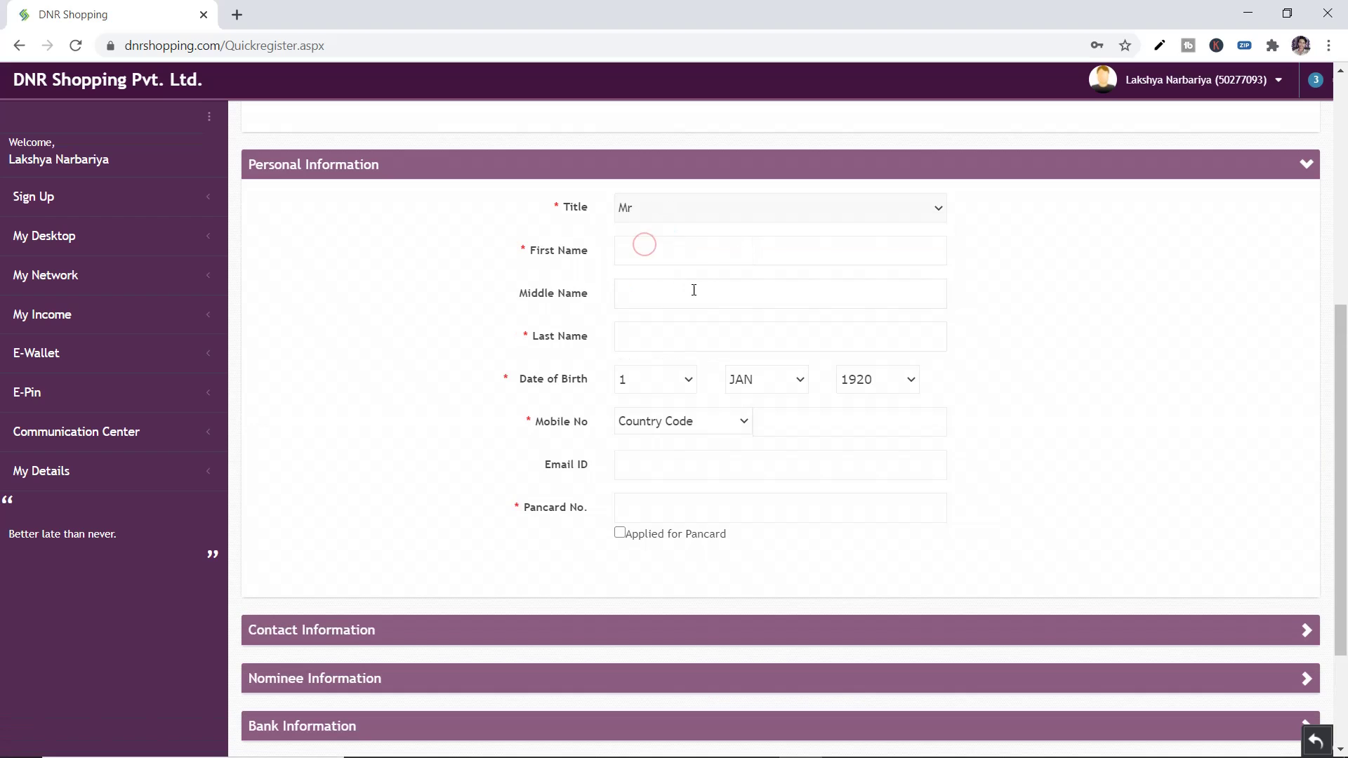
{"action": "left_click", "coordinate": [680, 246]}
{"action": "key", "text": "Tab"}
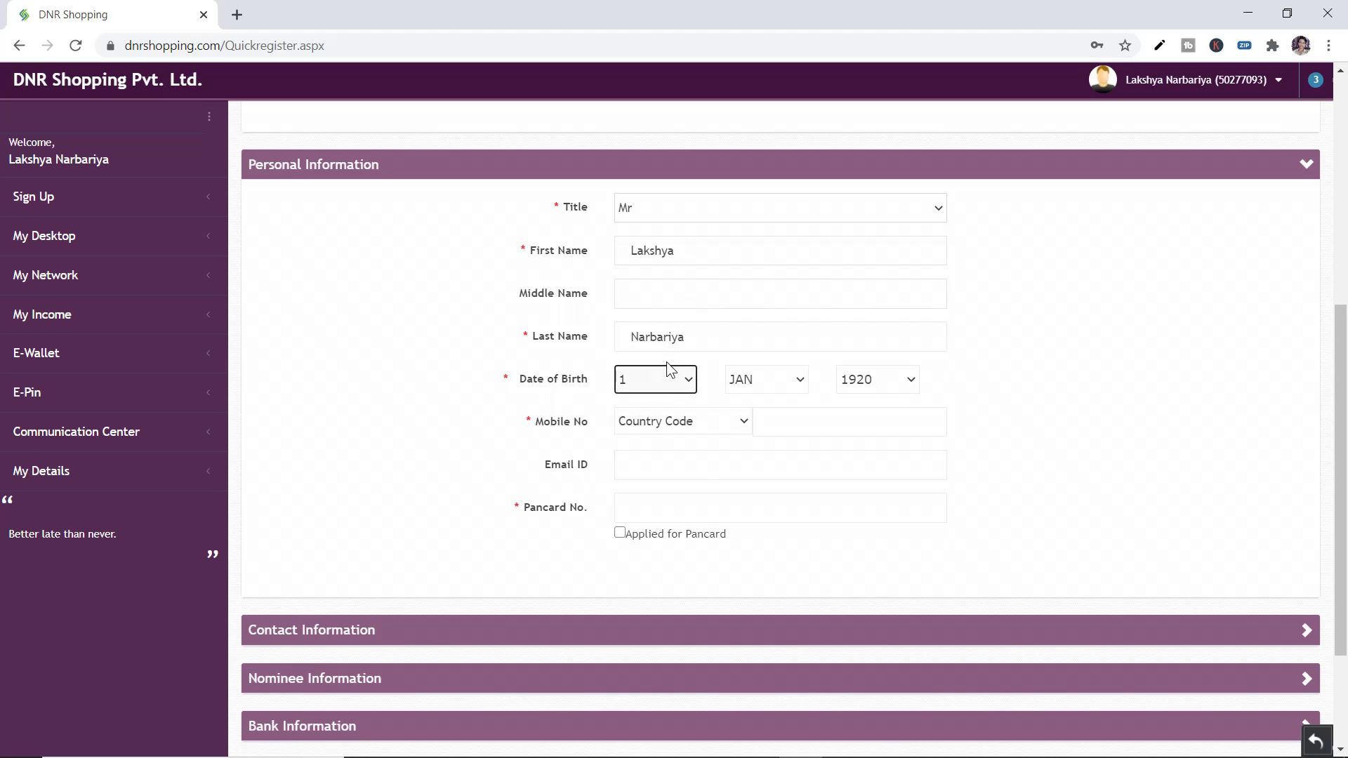
{"action": "left_click", "coordinate": [671, 370]}
{"action": "left_click", "coordinate": [636, 467]}
{"action": "left_click", "coordinate": [768, 379]}
{"action": "left_click", "coordinate": [754, 547]}
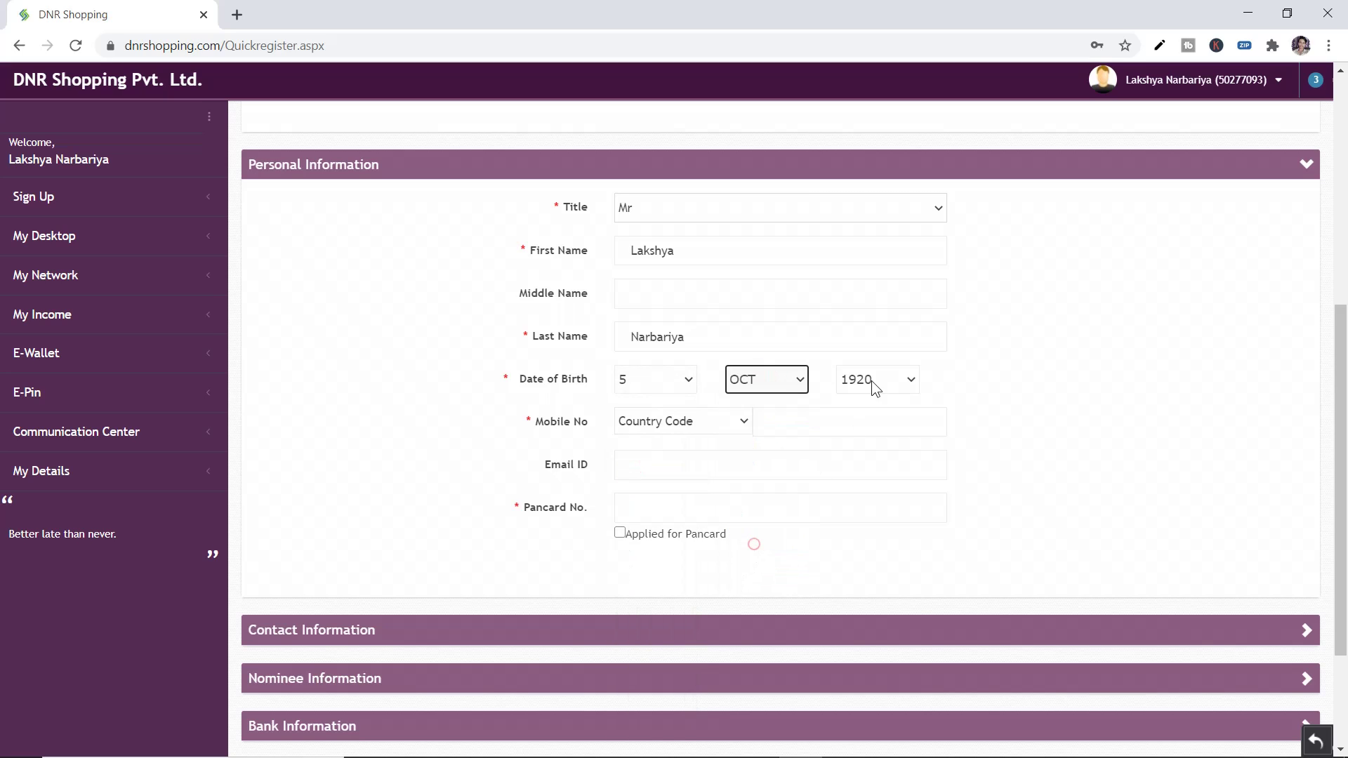
{"action": "left_click", "coordinate": [873, 380]}
{"action": "scroll", "coordinate": [876, 587], "scroll_direction": "down", "scroll_amount": 5}
{"action": "scroll", "coordinate": [875, 625], "scroll_direction": "down", "scroll_amount": 8}
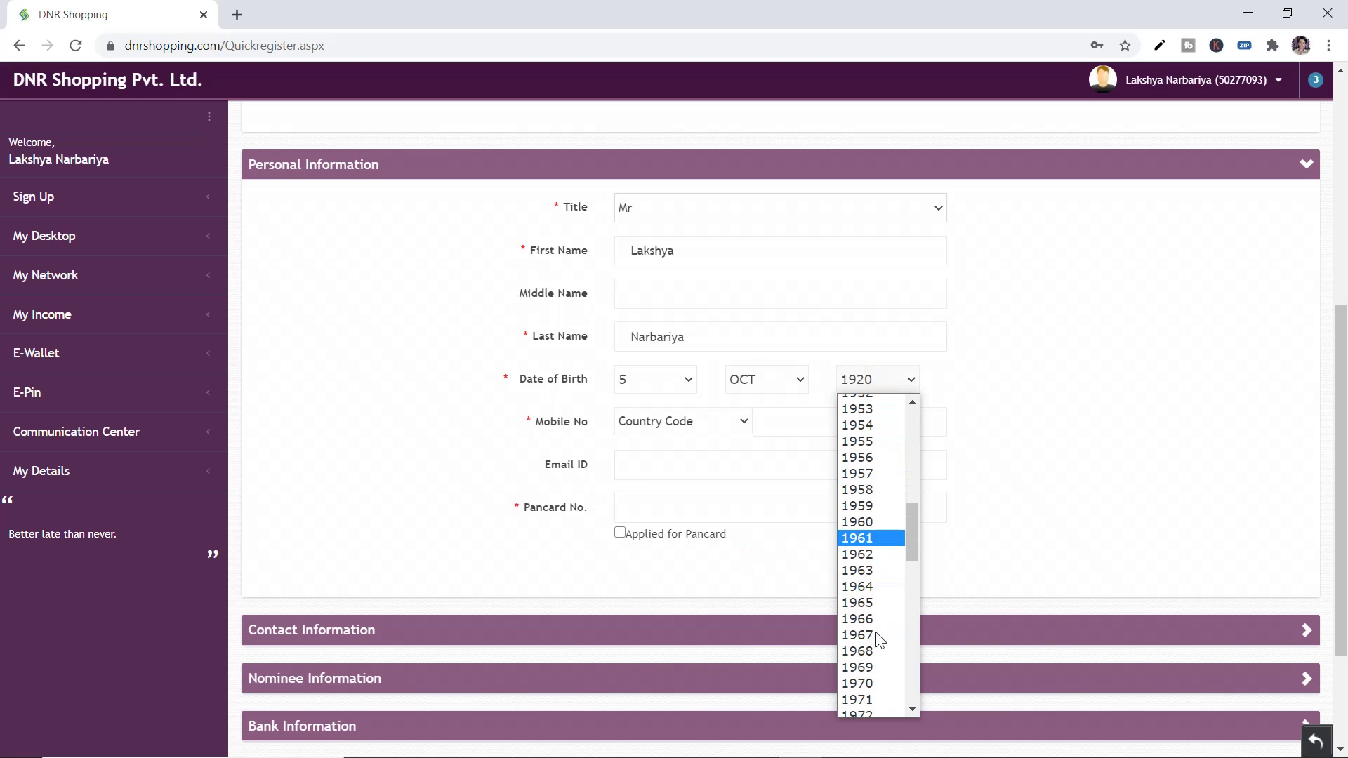
{"action": "left_click", "coordinate": [868, 688]}
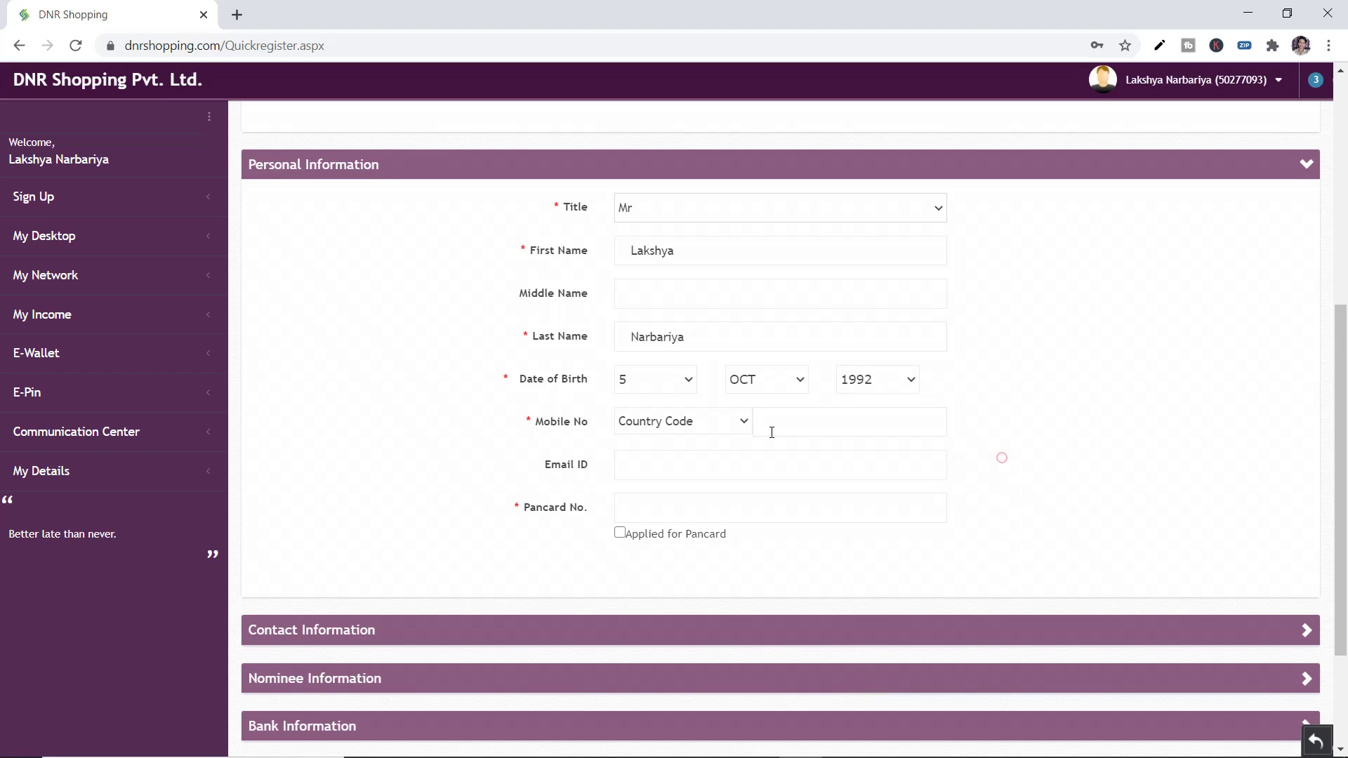
Choose country code 91 - India and enter the mobile number and e-mail address
{"action": "left_click", "coordinate": [676, 423]}
{"action": "left_click", "coordinate": [655, 463]}
{"action": "left_click", "coordinate": [820, 418]}
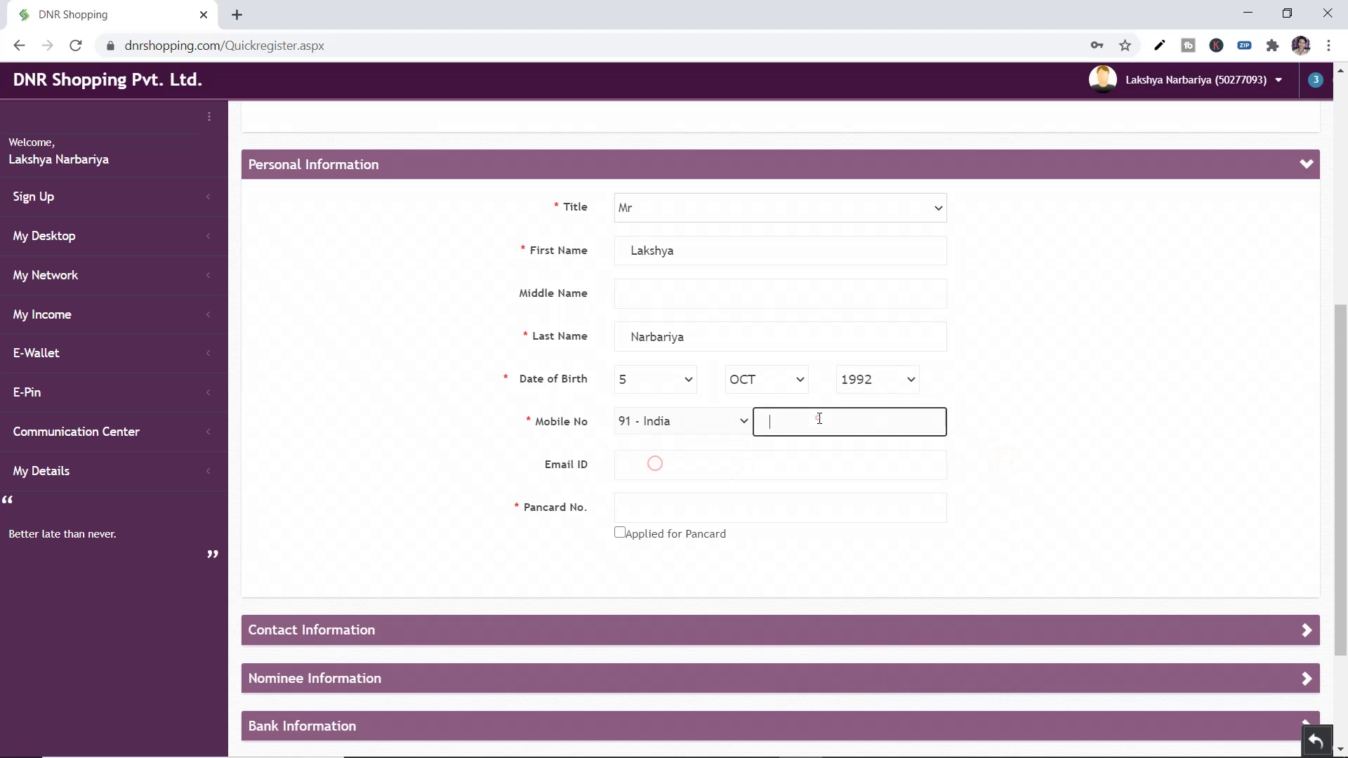
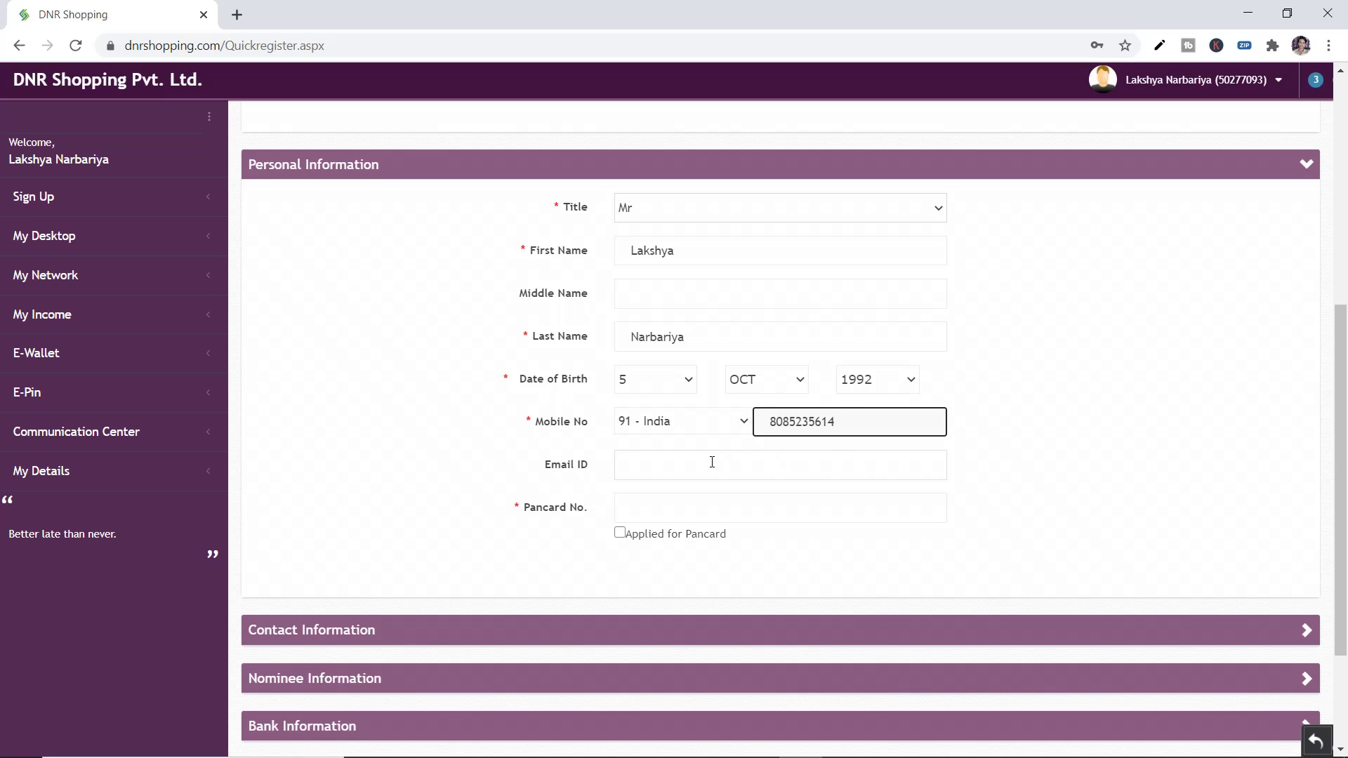
{"action": "left_click", "coordinate": [712, 462]}
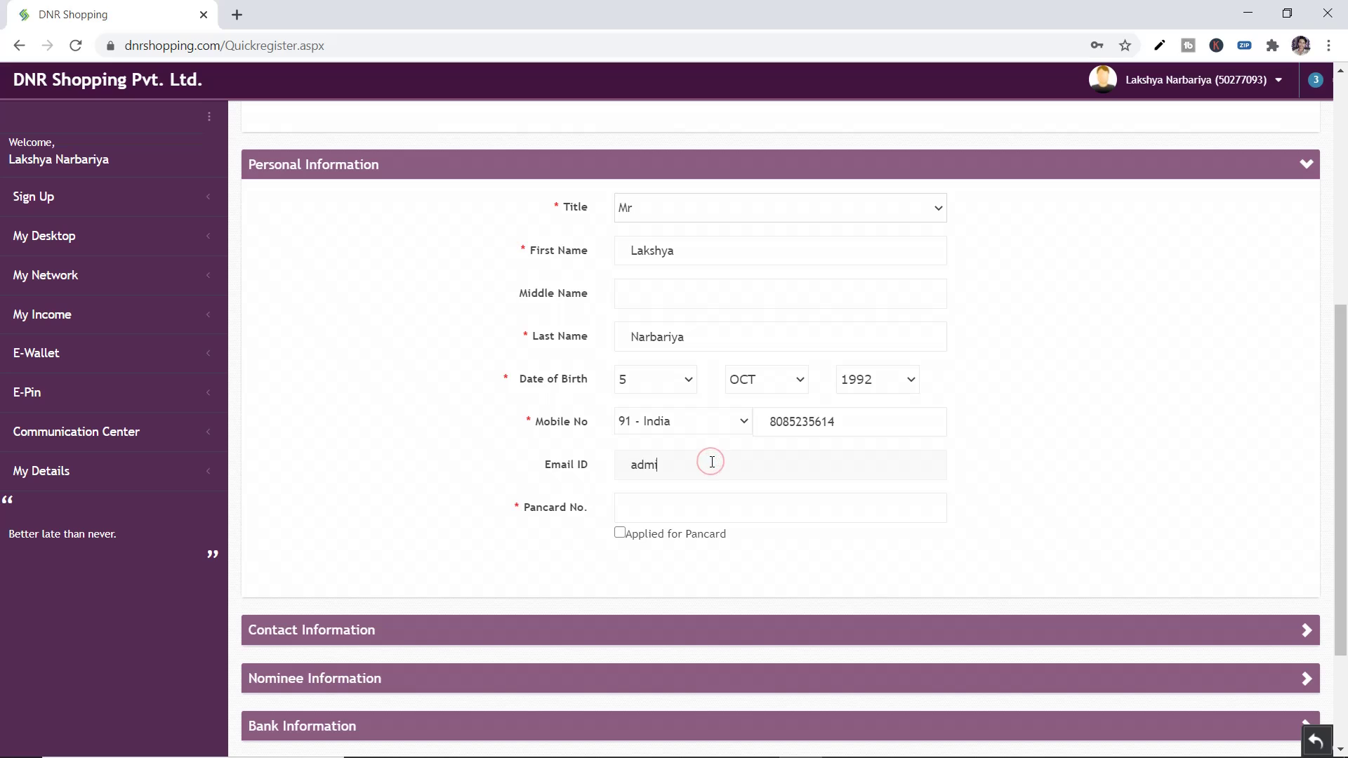
Clear the mistyped Pancard number, tick Applied for Pancard, and expand Contact Information
{"action": "scroll", "coordinate": [712, 462], "scroll_direction": "down", "scroll_amount": 3}
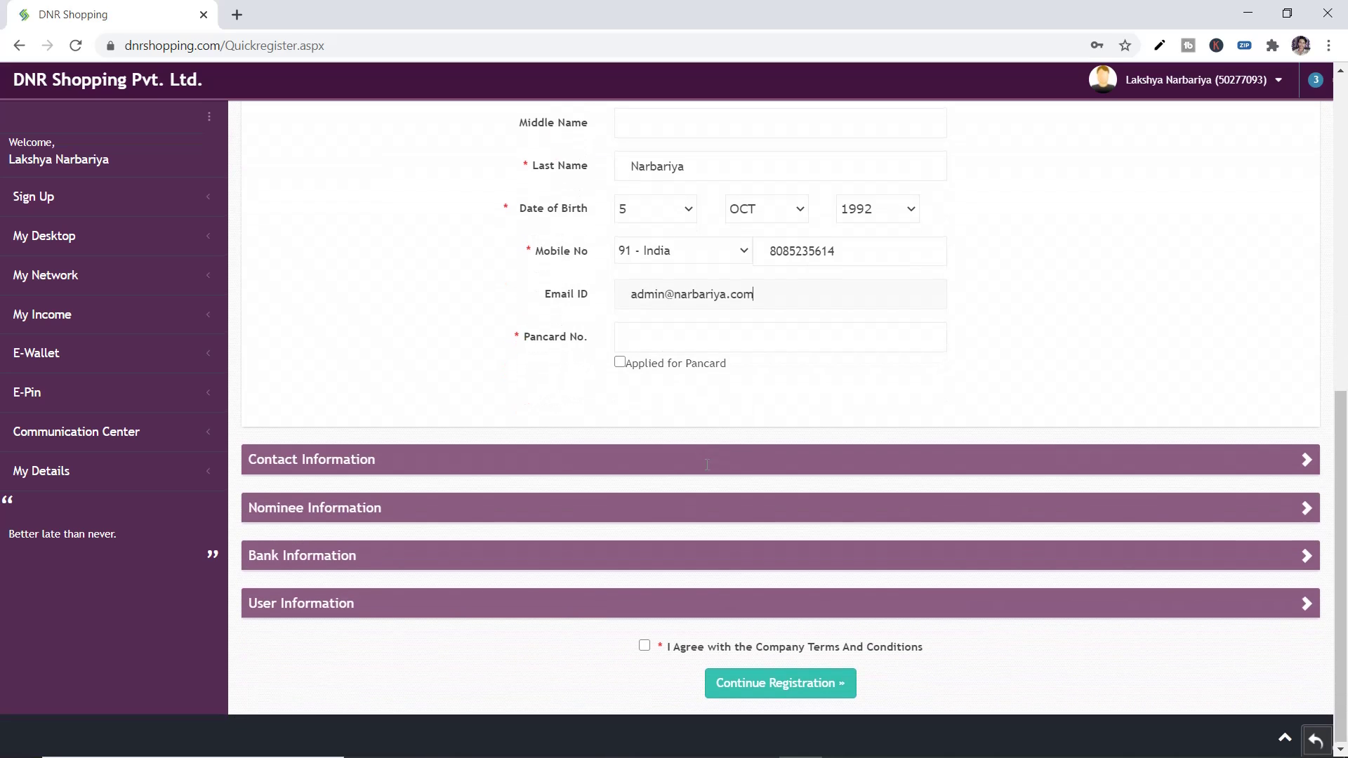
{"action": "left_click", "coordinate": [644, 335]}
{"action": "left_click_drag", "start_coordinate": [516, 332], "coordinate": [614, 343]}
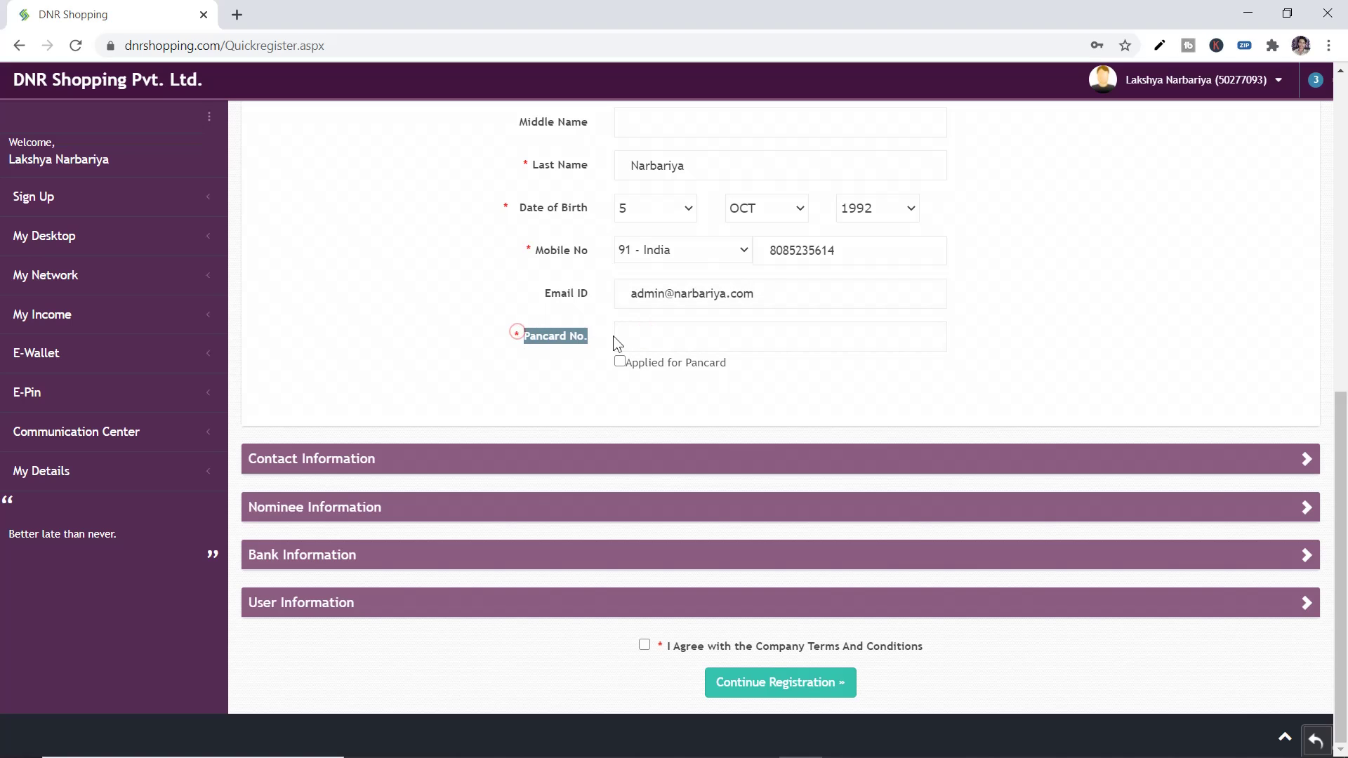
{"action": "left_click", "coordinate": [668, 334]}
{"action": "type", "text": "vi"}
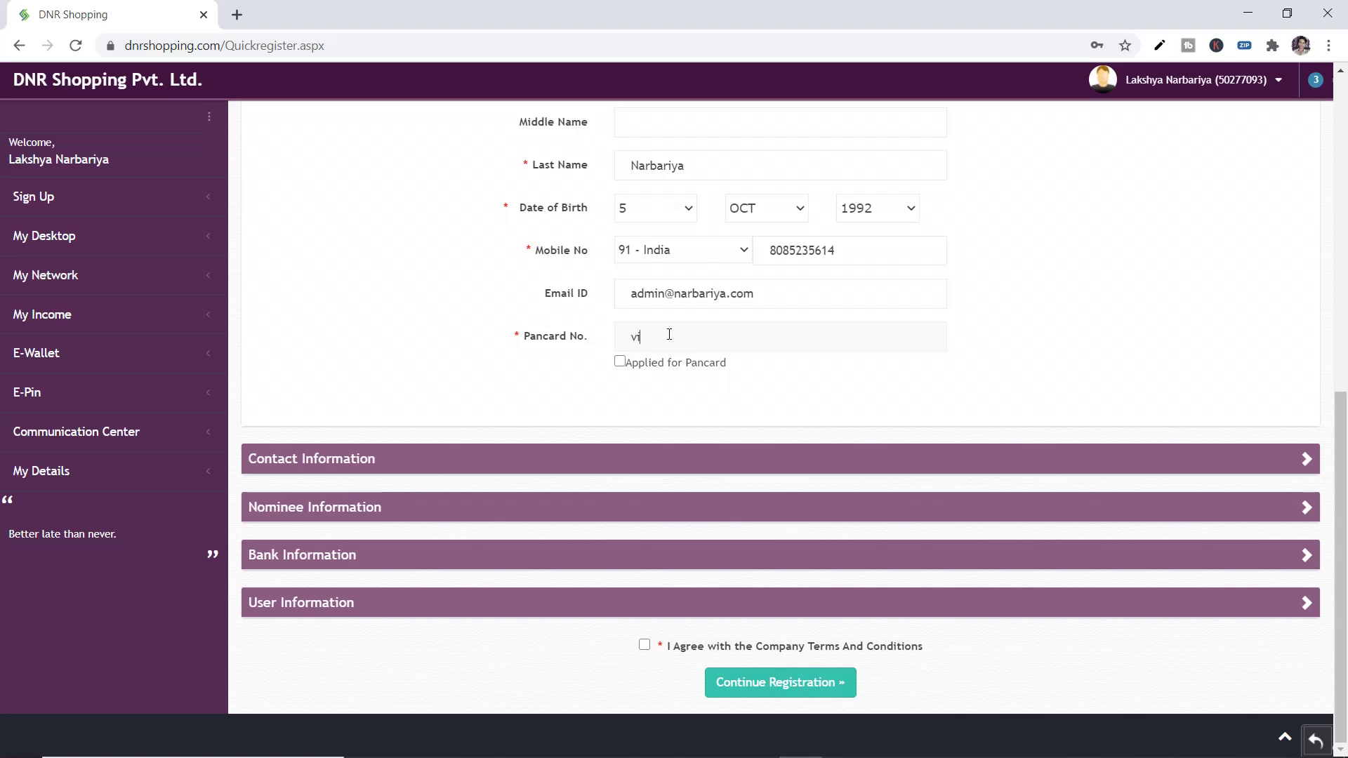
{"action": "type", "text": "cndfiu"}
{"action": "key", "text": "ctrl+a"}
{"action": "type", "text": "c"}
{"action": "left_click", "coordinate": [621, 361]}
{"action": "left_click", "coordinate": [637, 338]}
{"action": "left_click", "coordinate": [274, 465]}
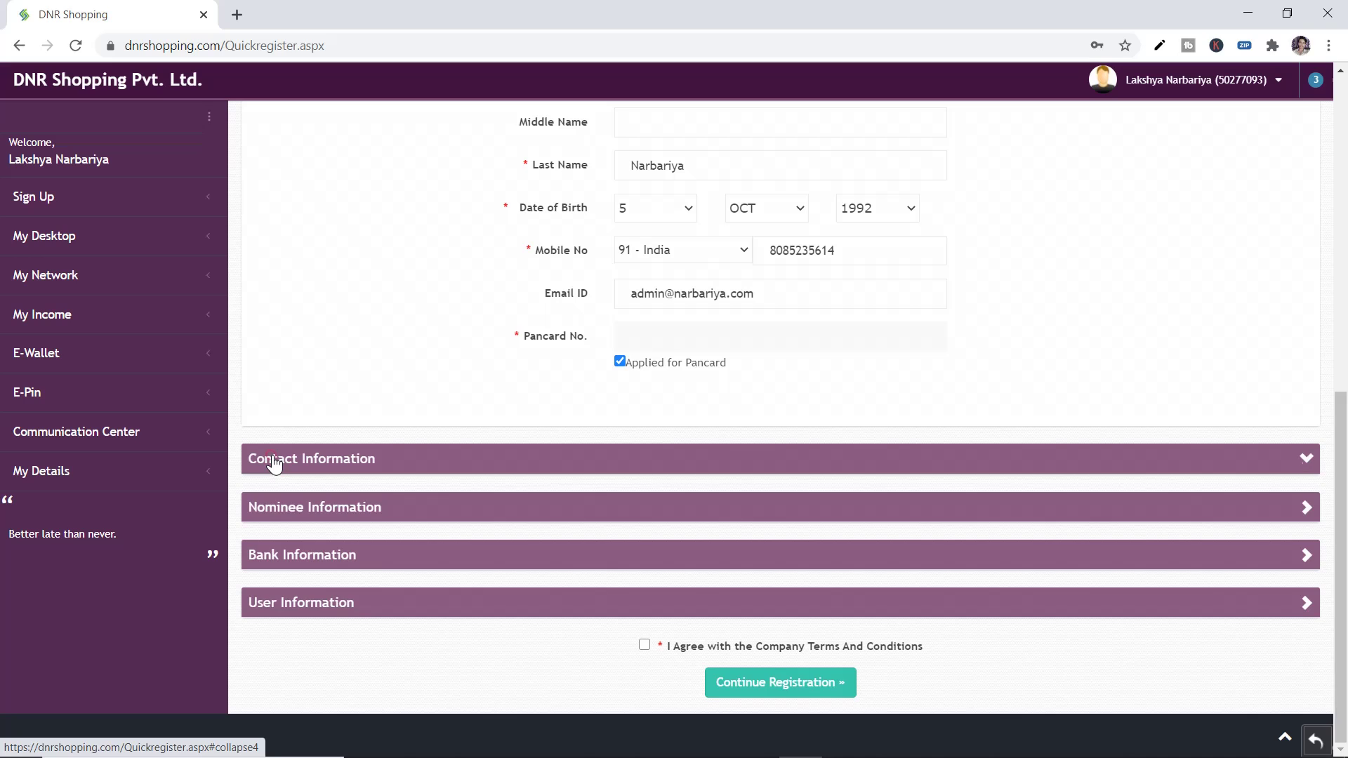
Enter the postal address and set the country to India and state to Madhya Pradesh
{"action": "scroll", "coordinate": [337, 414], "scroll_direction": "down", "scroll_amount": 5}
{"action": "left_click", "coordinate": [401, 342]}
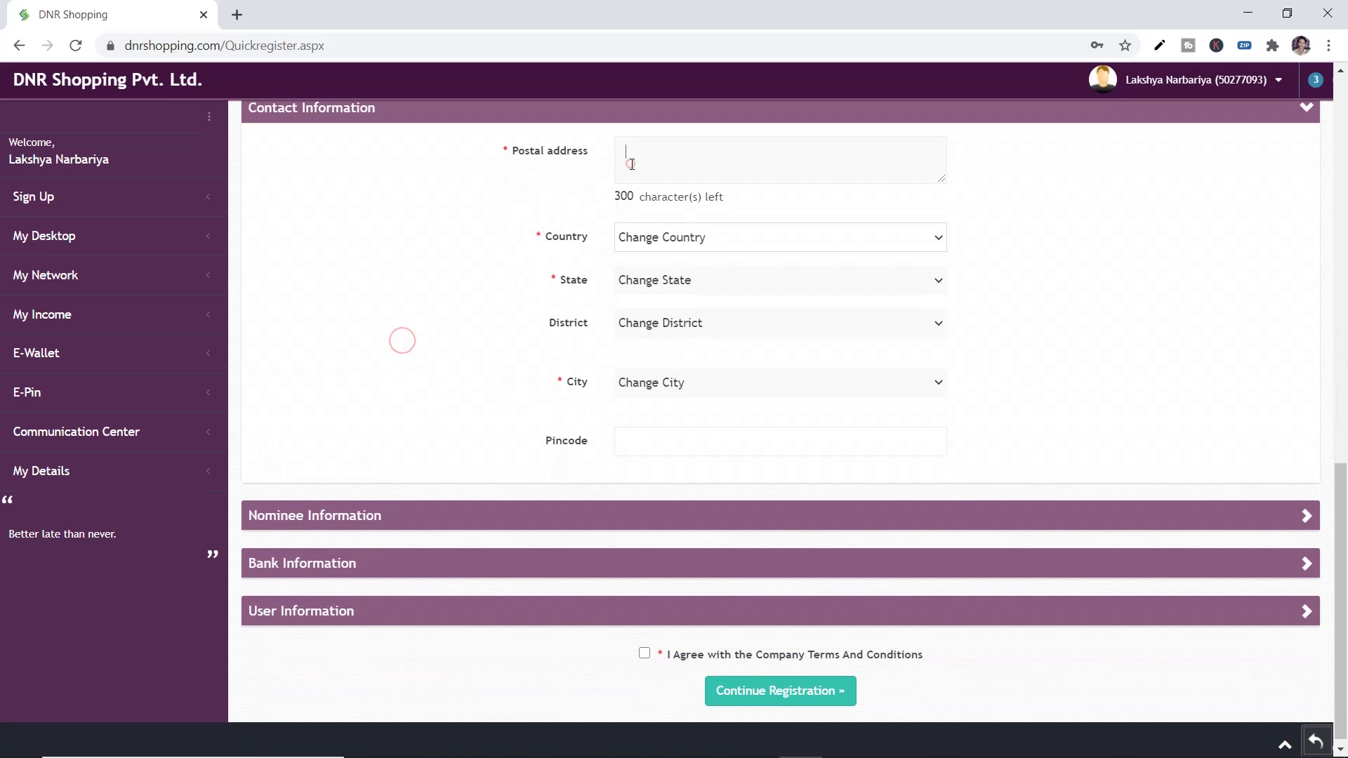
{"action": "left_click", "coordinate": [630, 164]}
{"action": "type", "text": "fbiegf fhjb hfvbh fbhbvfjhbvf"}
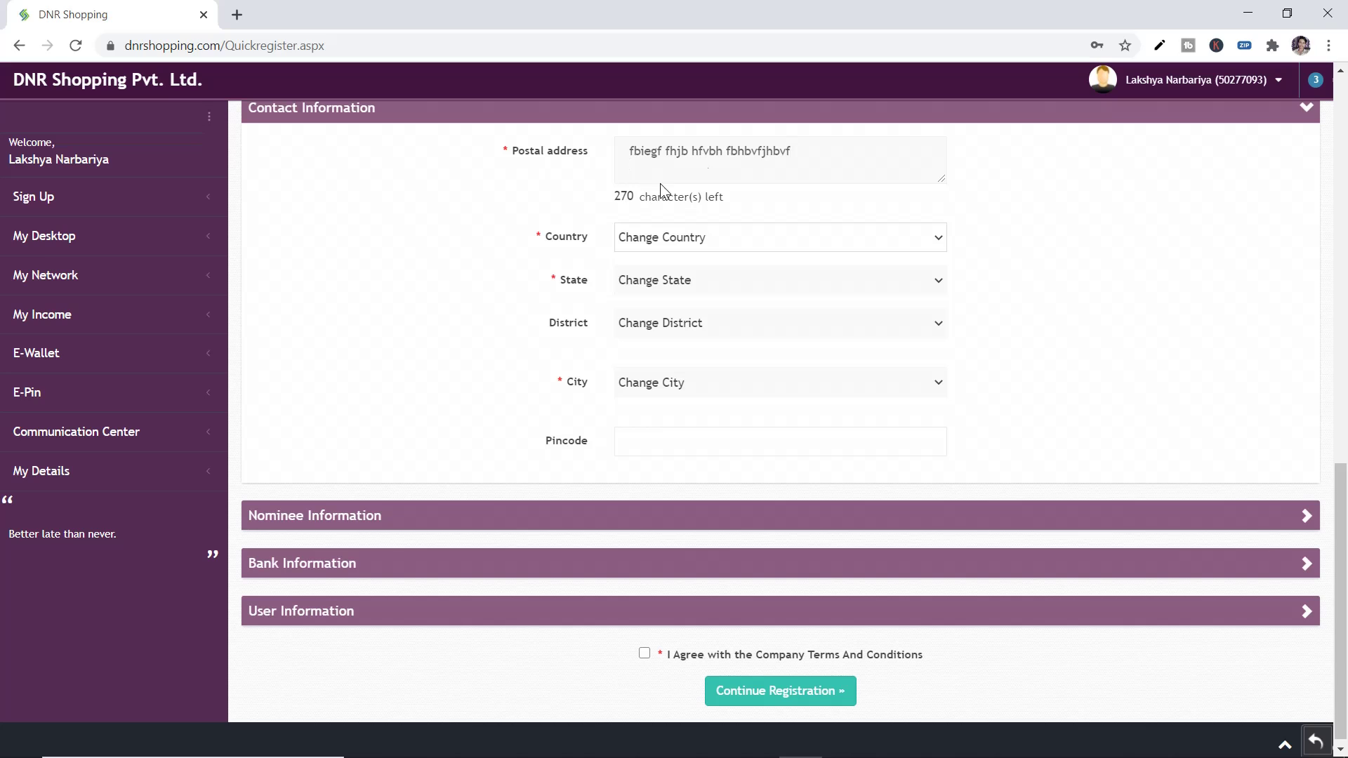
{"action": "left_click", "coordinate": [656, 243]}
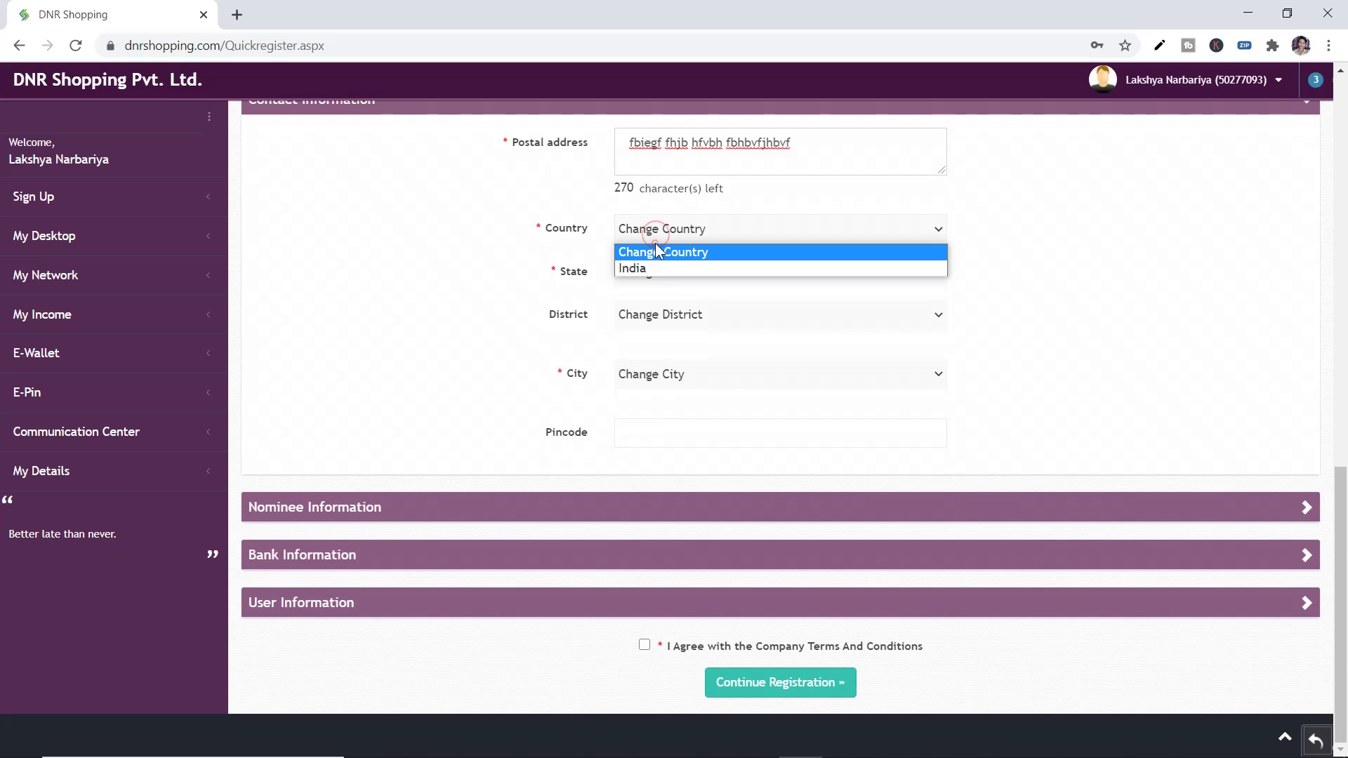
{"action": "left_click", "coordinate": [656, 267]}
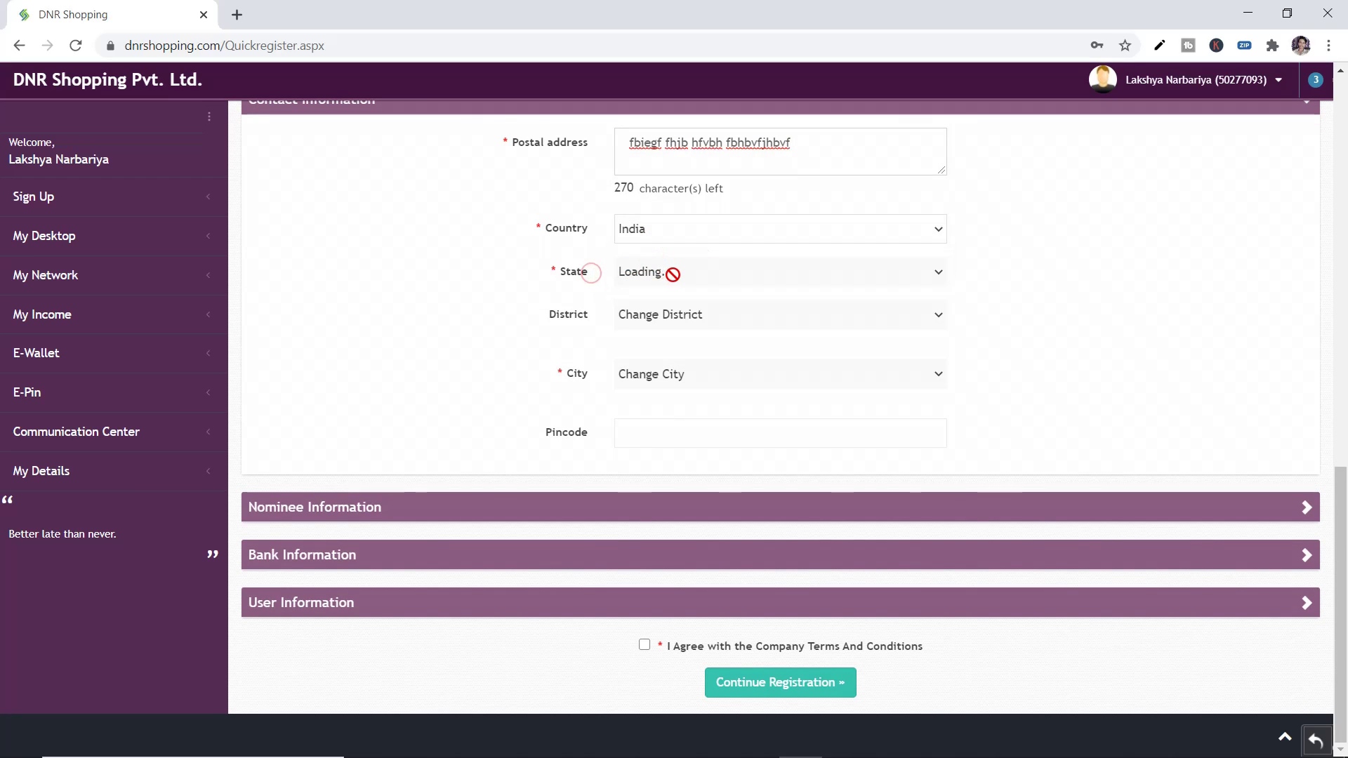
{"action": "left_click", "coordinate": [673, 275]}
{"action": "scroll", "coordinate": [670, 492], "scroll_direction": "down", "scroll_amount": 6}
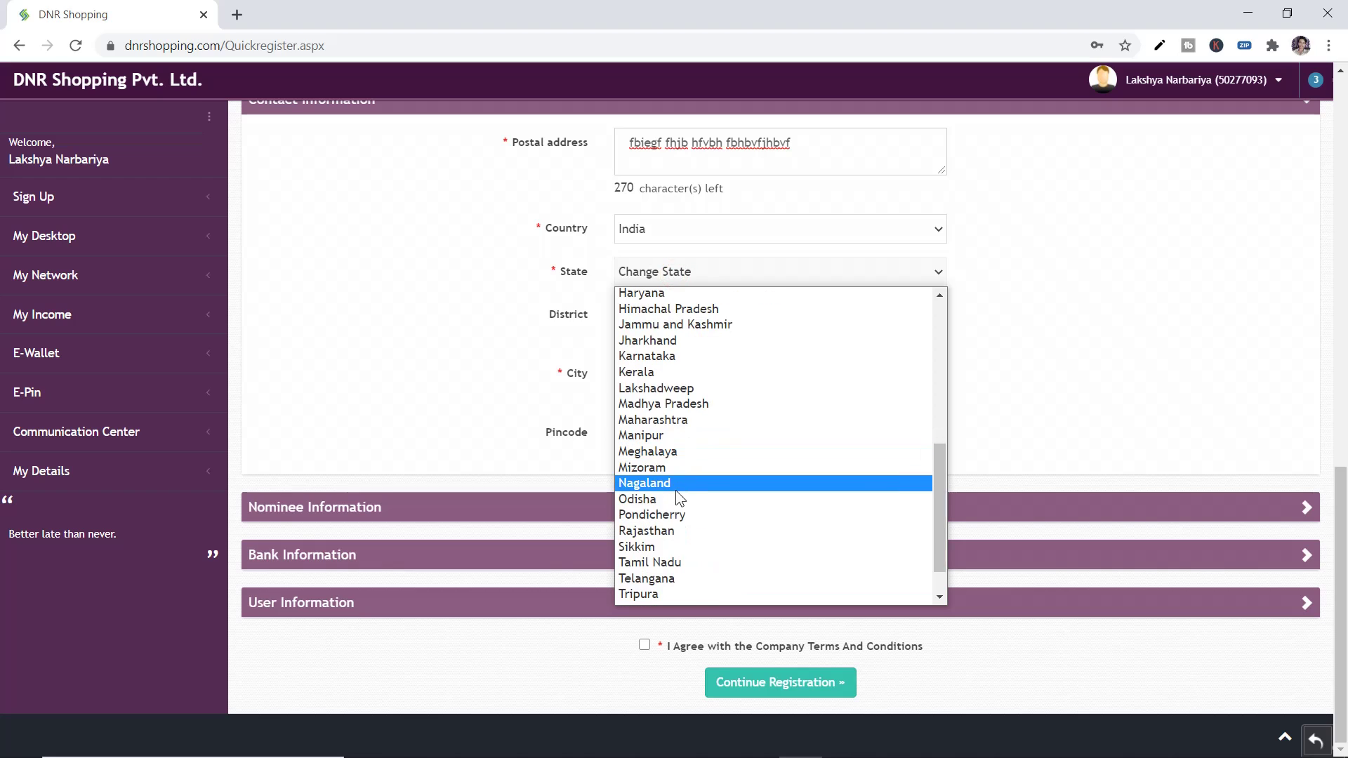
{"action": "scroll", "coordinate": [665, 555], "scroll_direction": "up", "scroll_amount": 3}
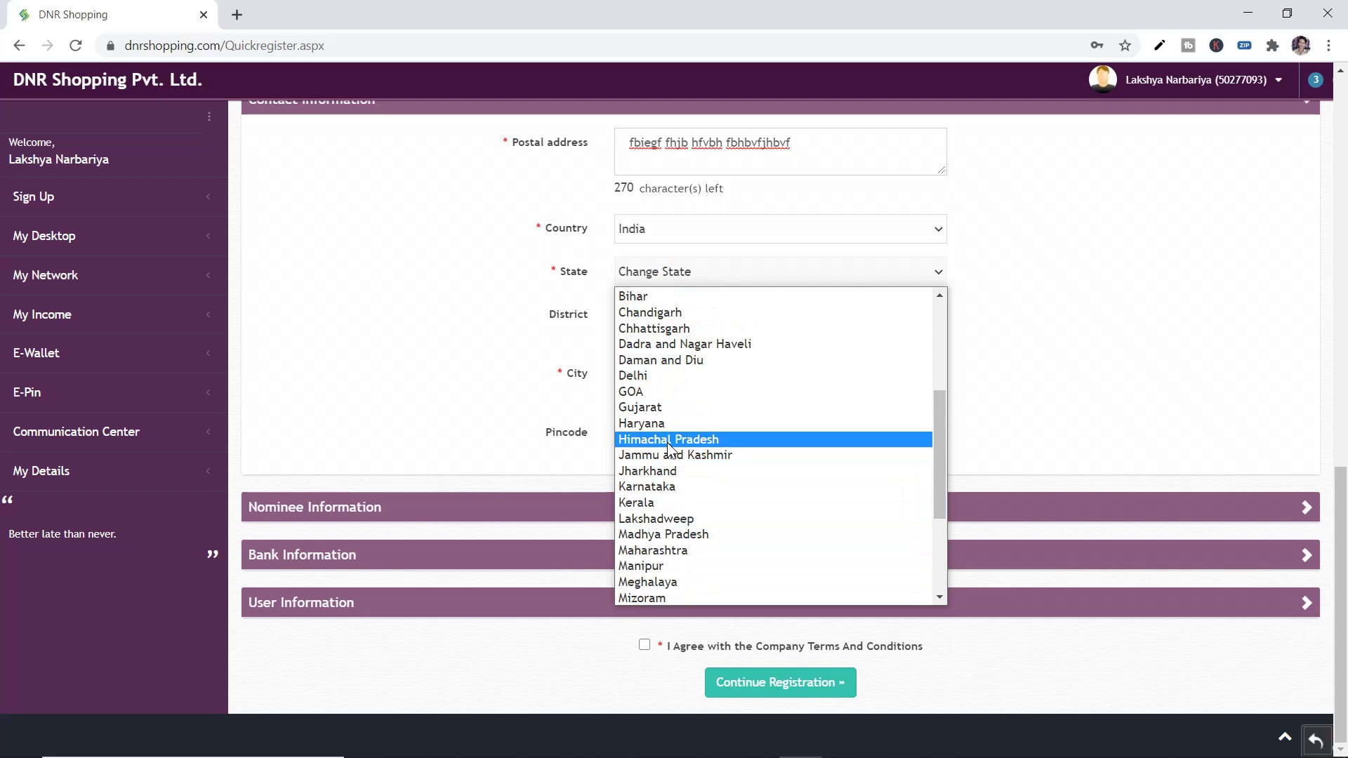
{"action": "left_click", "coordinate": [658, 541]}
Set District to Other and type the district name
{"action": "left_click", "coordinate": [657, 322]}
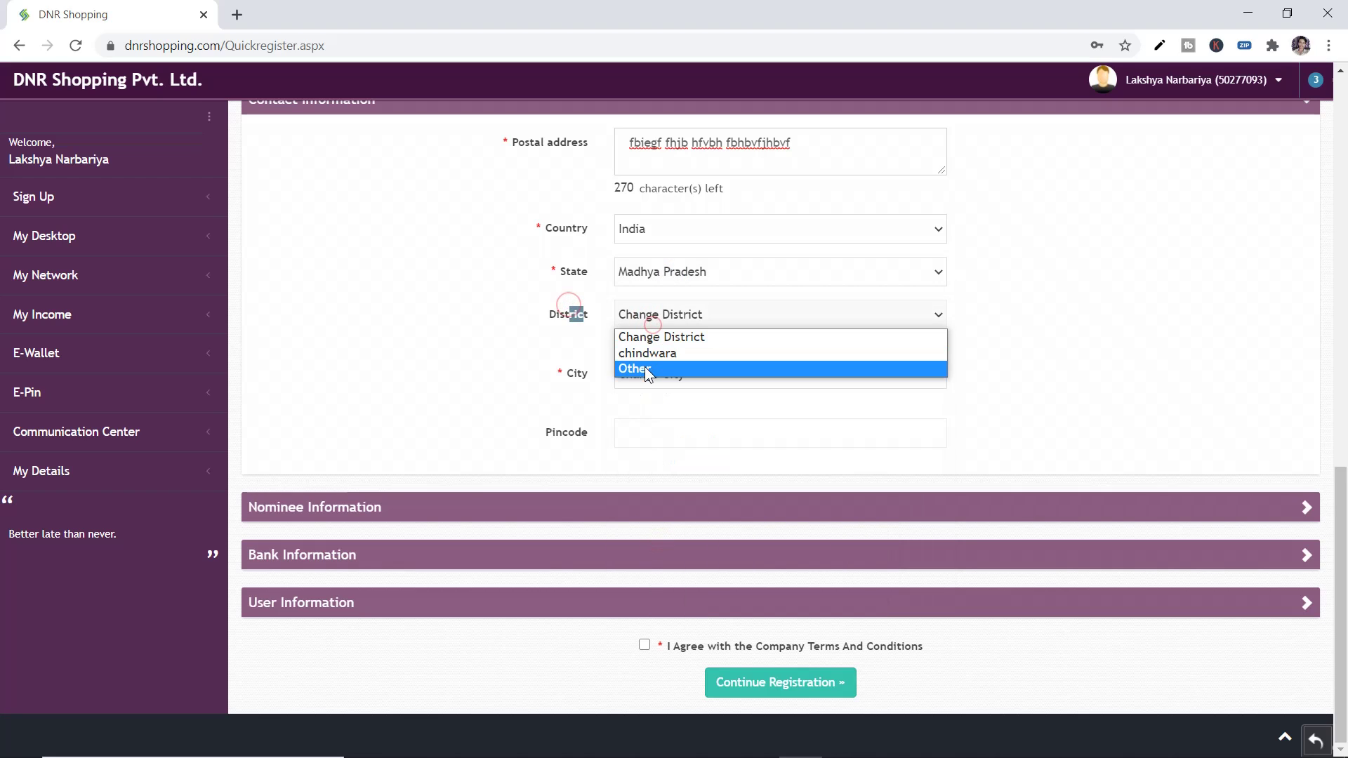
{"action": "left_click", "coordinate": [642, 371]}
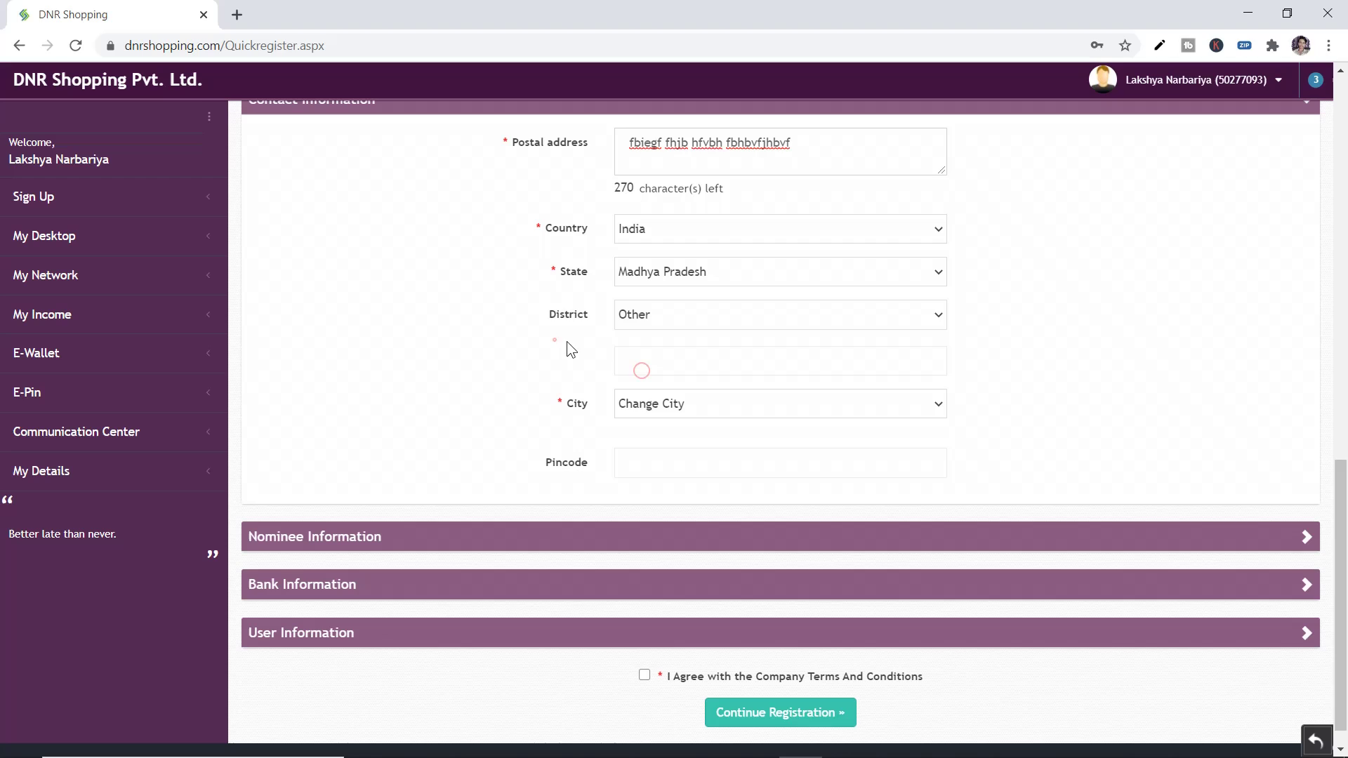
{"action": "left_click", "coordinate": [648, 380]}
{"action": "left_click", "coordinate": [656, 352]}
{"action": "type", "text": "hoshangabad"}
Set City to Other, then type the city name and pincode
{"action": "left_click", "coordinate": [676, 402]}
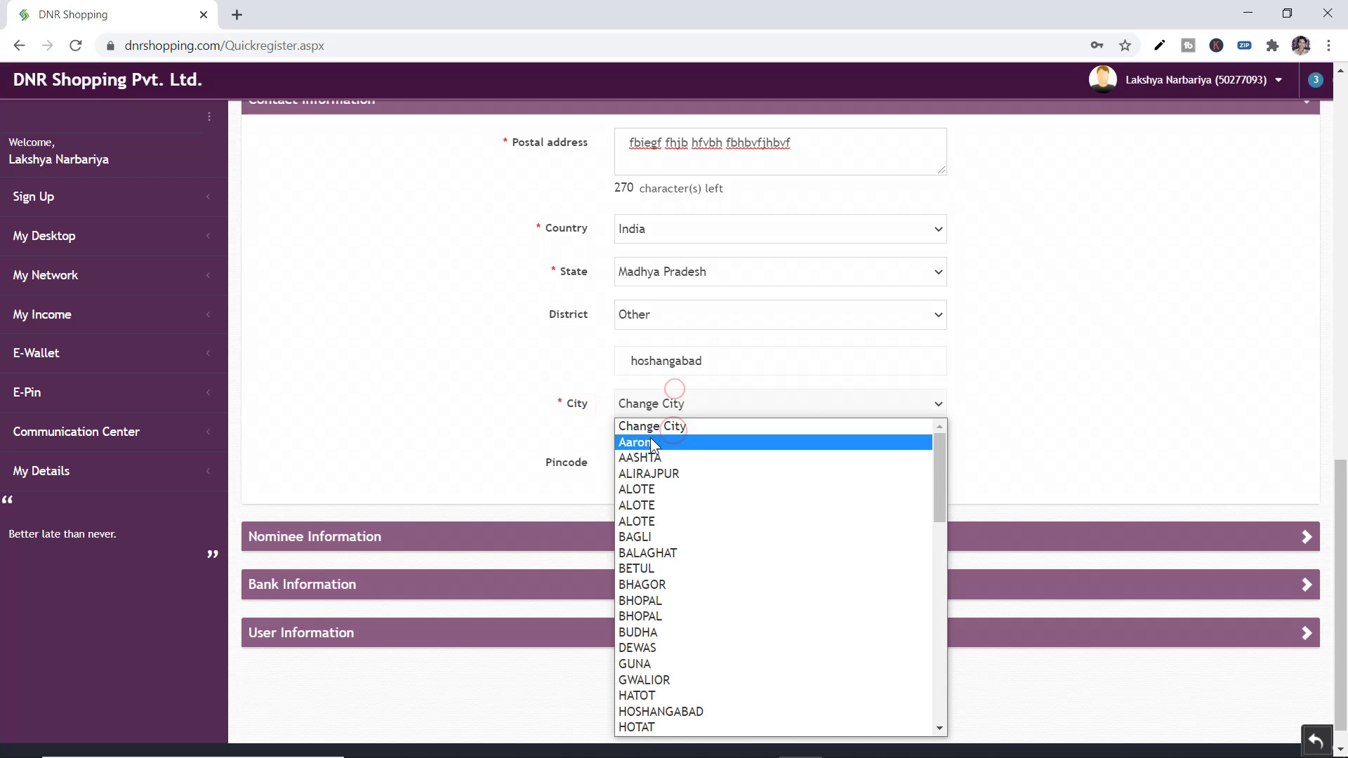
{"action": "scroll", "coordinate": [677, 562], "scroll_direction": "down", "scroll_amount": 15}
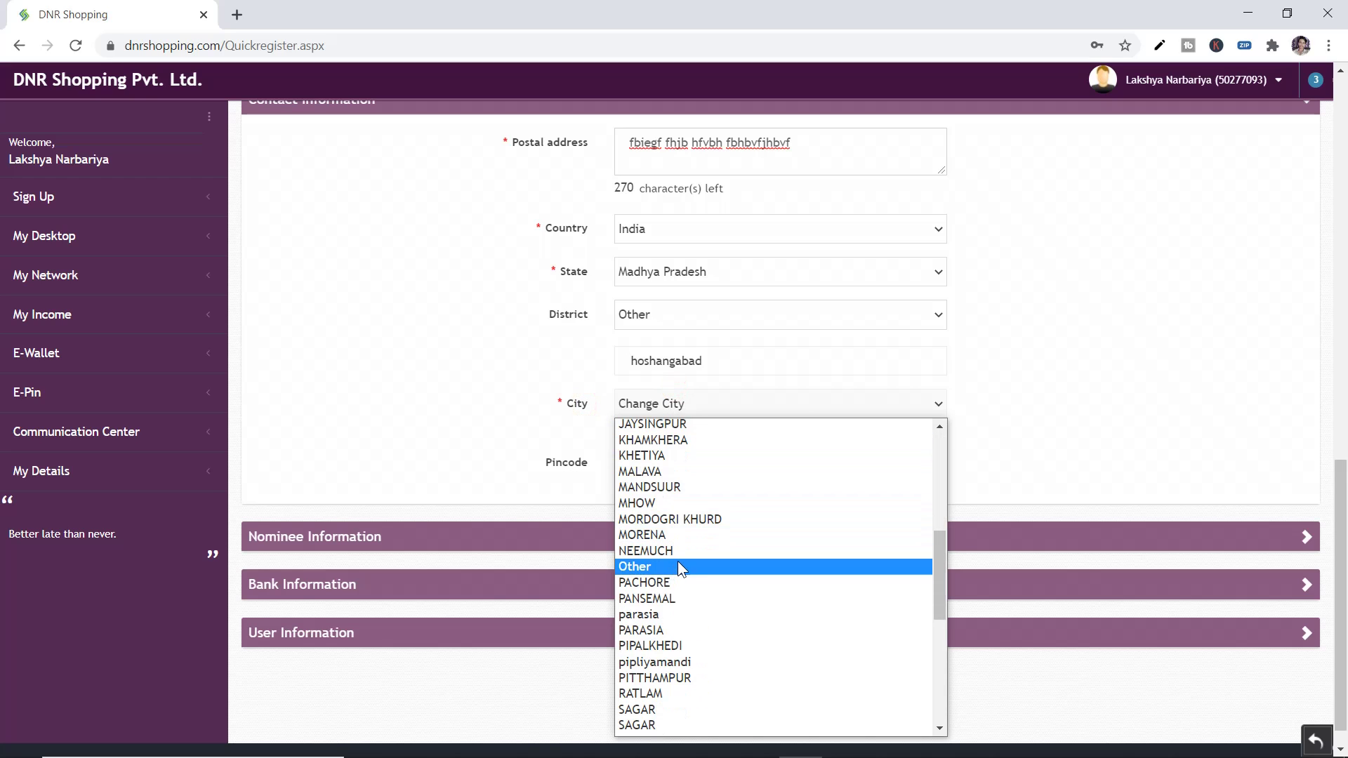
{"action": "scroll", "coordinate": [679, 561], "scroll_direction": "up", "scroll_amount": 4}
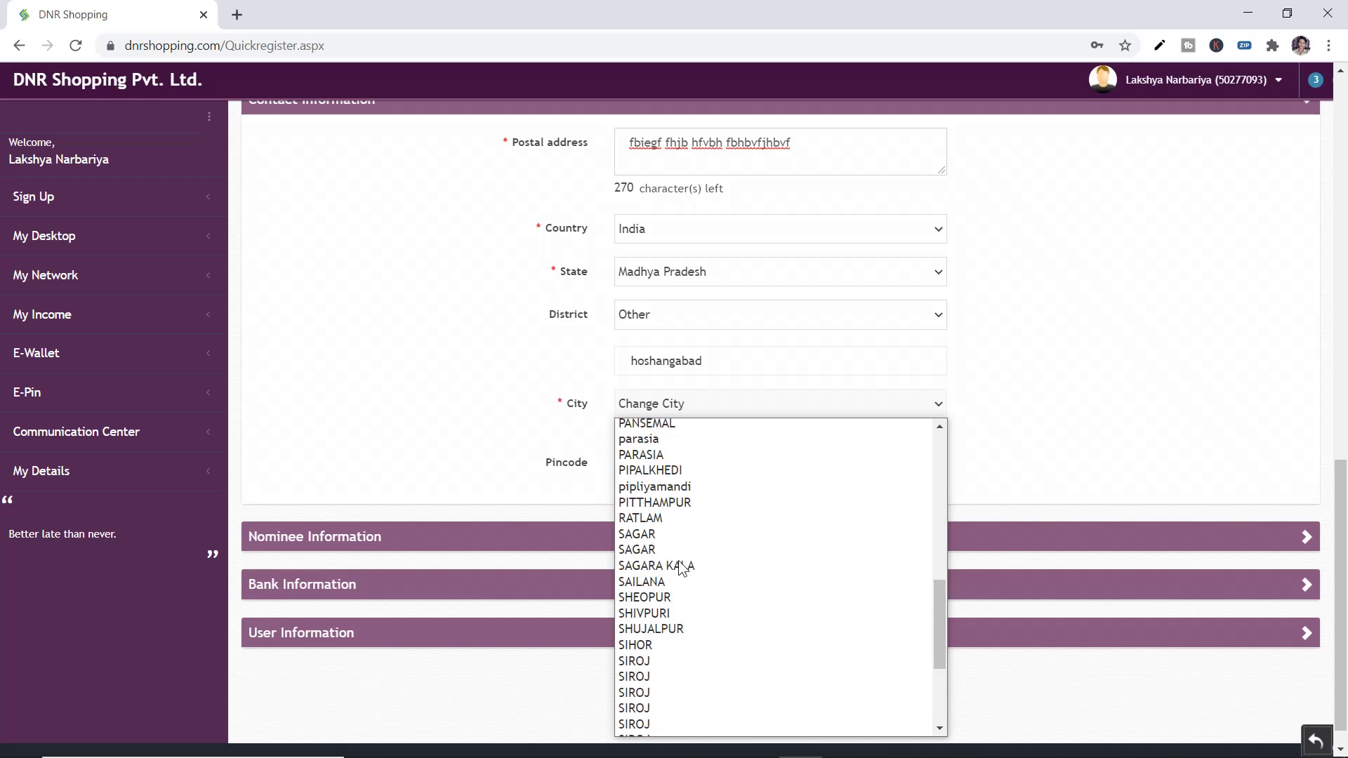
{"action": "scroll", "coordinate": [680, 566], "scroll_direction": "up", "scroll_amount": 3}
{"action": "scroll", "coordinate": [680, 566], "scroll_direction": "down", "scroll_amount": 6}
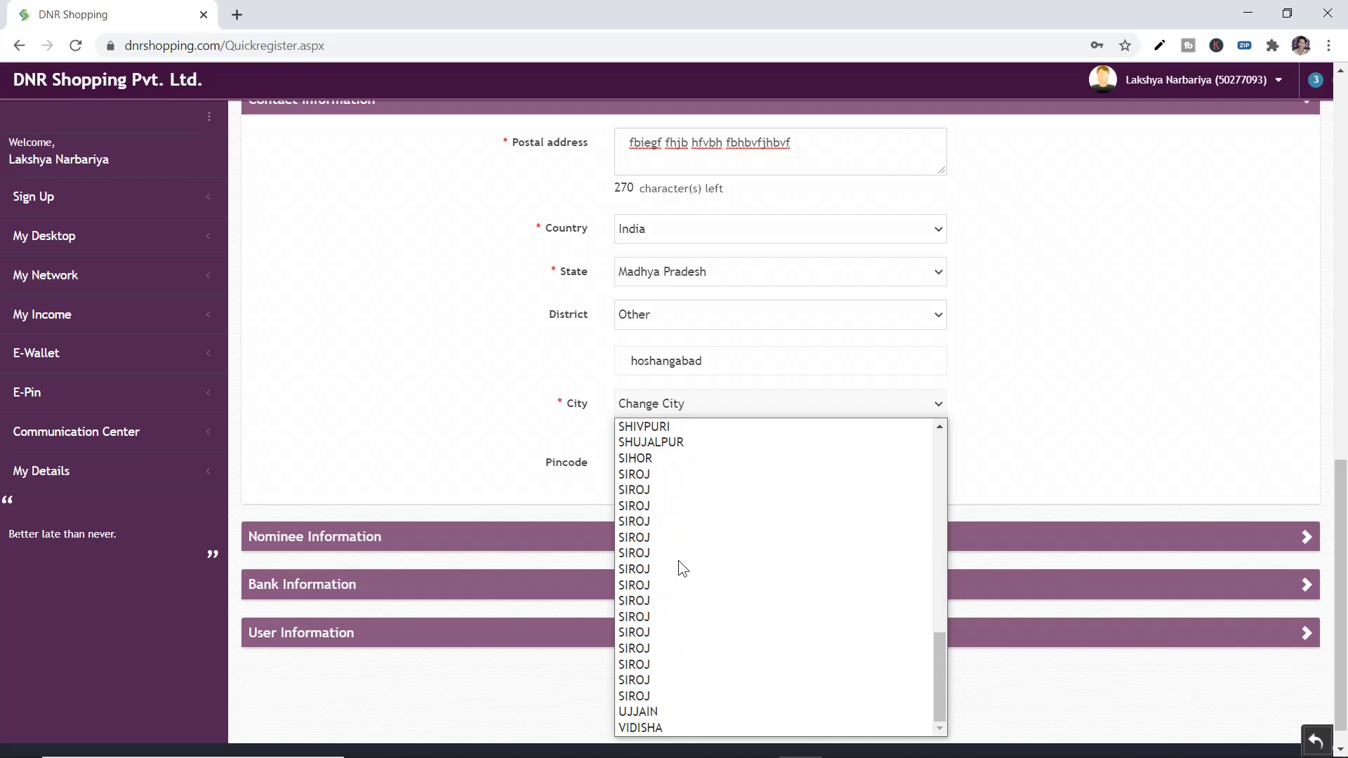
{"action": "scroll", "coordinate": [672, 668], "scroll_direction": "up", "scroll_amount": 3}
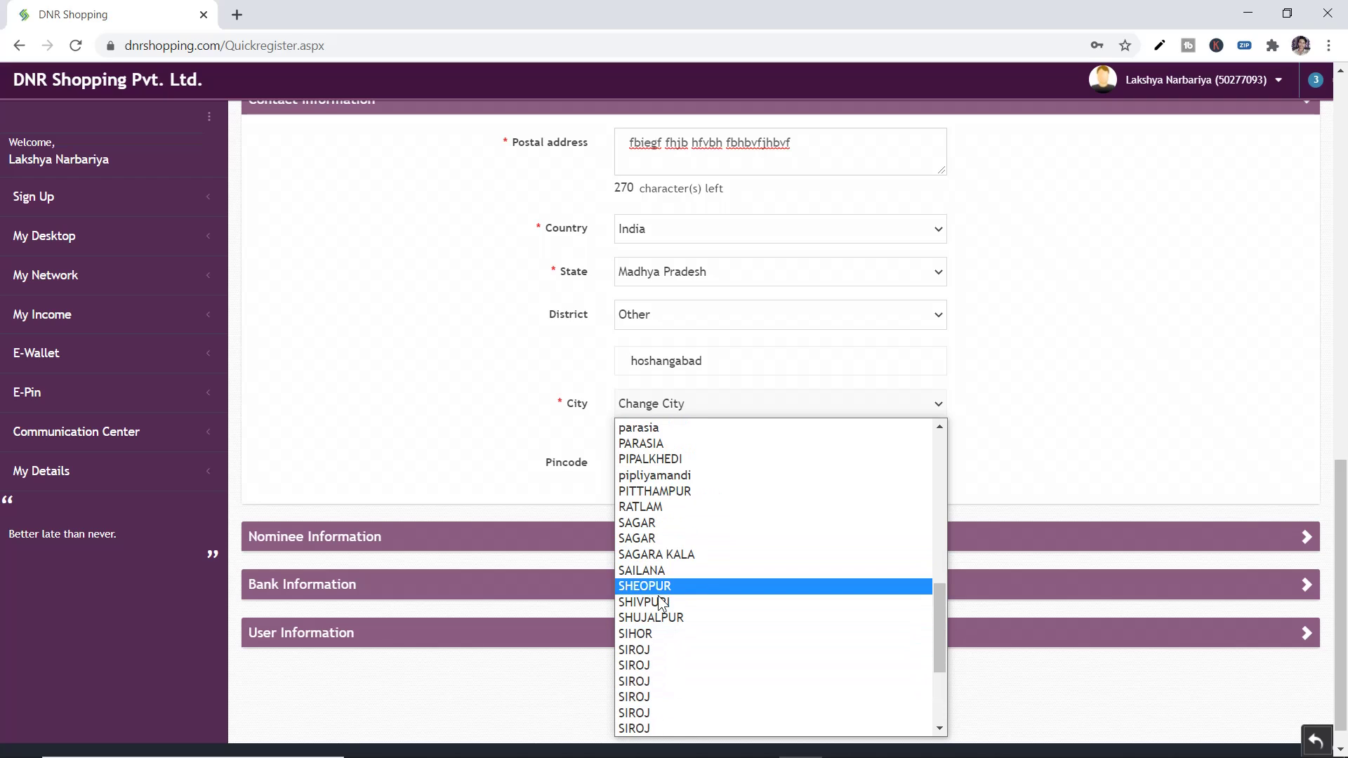
{"action": "scroll", "coordinate": [666, 616], "scroll_direction": "up", "scroll_amount": 3}
{"action": "left_click", "coordinate": [656, 554]}
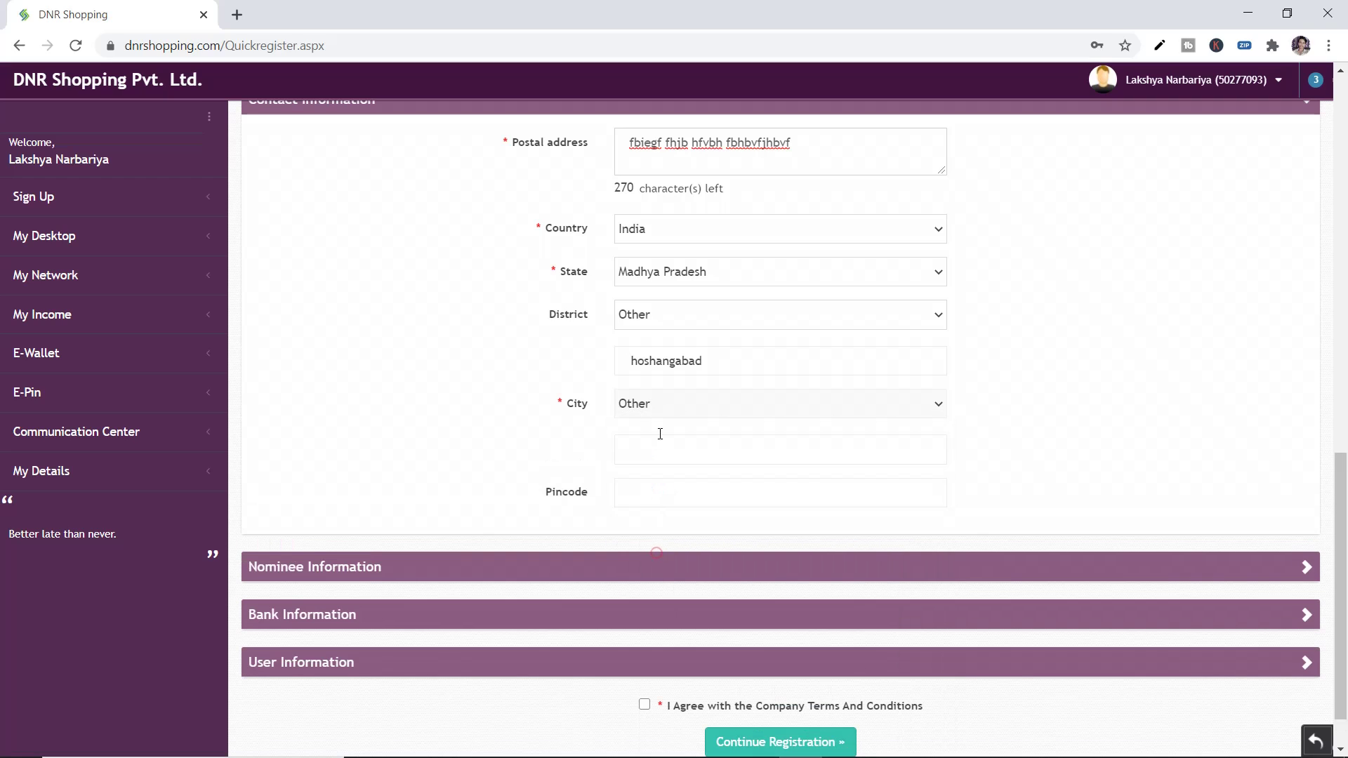
{"action": "type", "text": "Vis"}
{"action": "type", "text": "bankhe"}
{"action": "key", "text": "BackSpace"}
{"action": "key", "text": "BackSpace"}
{"action": "key", "text": "BackSpace"}
{"action": "key", "text": "BackSpace"}
{"action": "key", "text": "BackSpace"}
{"action": "key", "text": "BackSpace"}
{"action": "key", "text": "BackSpace"}
{"action": "key", "text": "BackSpace"}
{"action": "type", "text": "bankhed"}
{"action": "type", "text": "461990"}
{"action": "scroll", "coordinate": [618, 501], "scroll_direction": "down", "scroll_amount": 1}
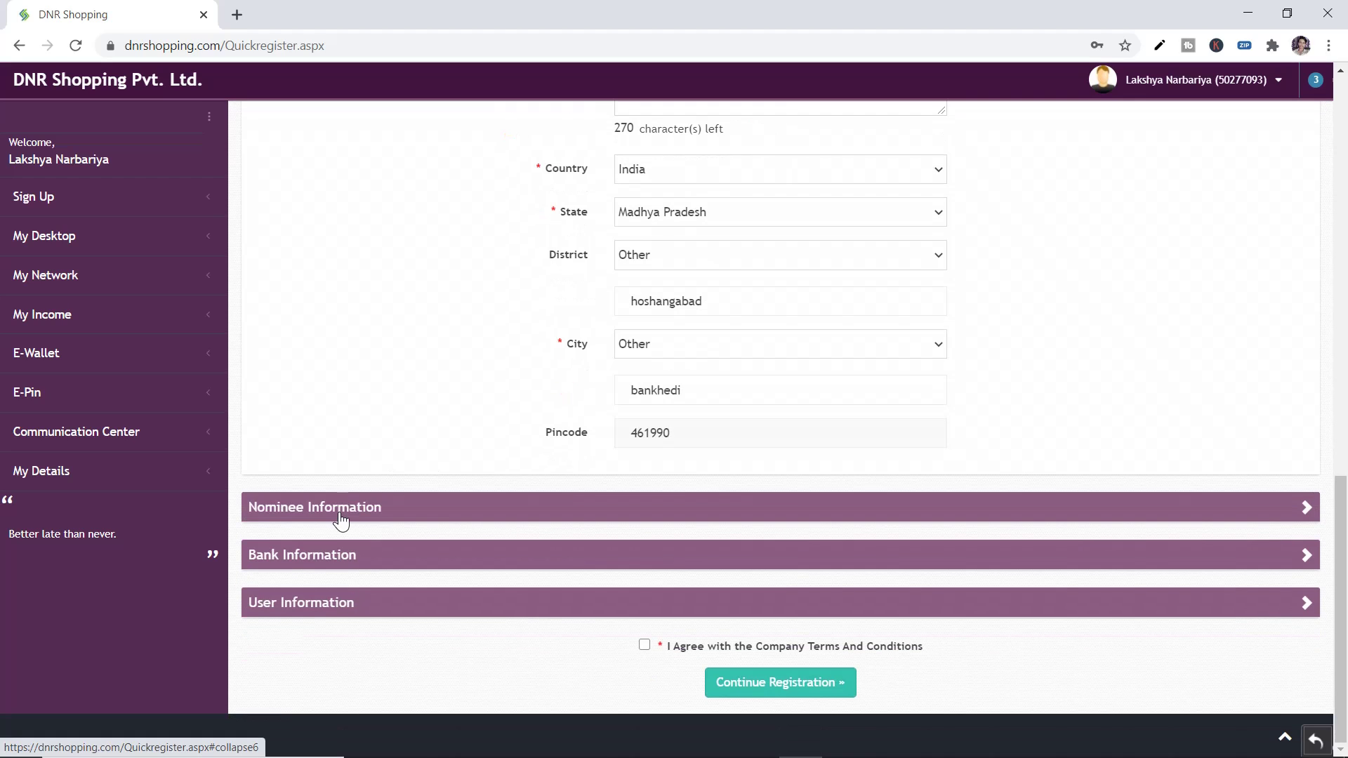
Enter the nominee's full name, correct its spelling, and set Relation with Applicant to Brother
{"action": "left_click", "coordinate": [342, 520]}
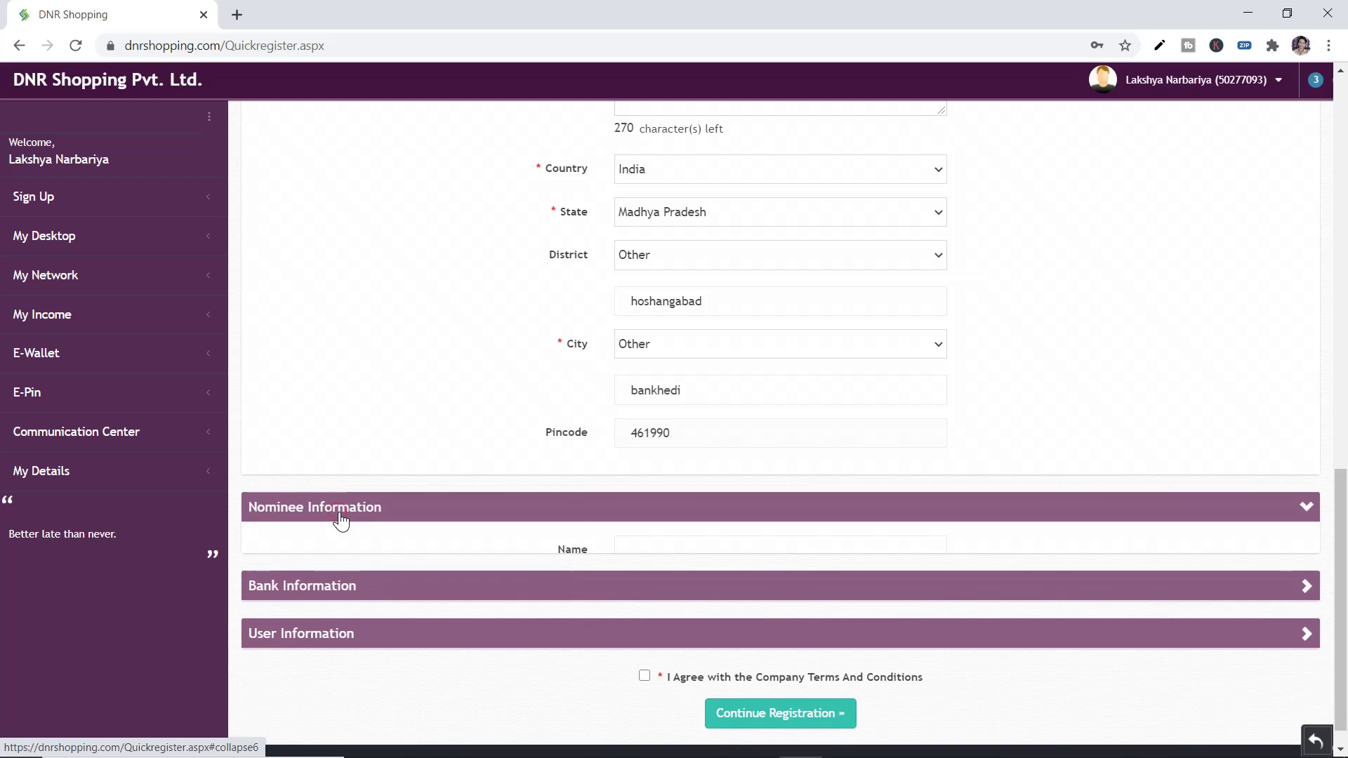
{"action": "scroll", "coordinate": [509, 511], "scroll_direction": "down", "scroll_amount": 2}
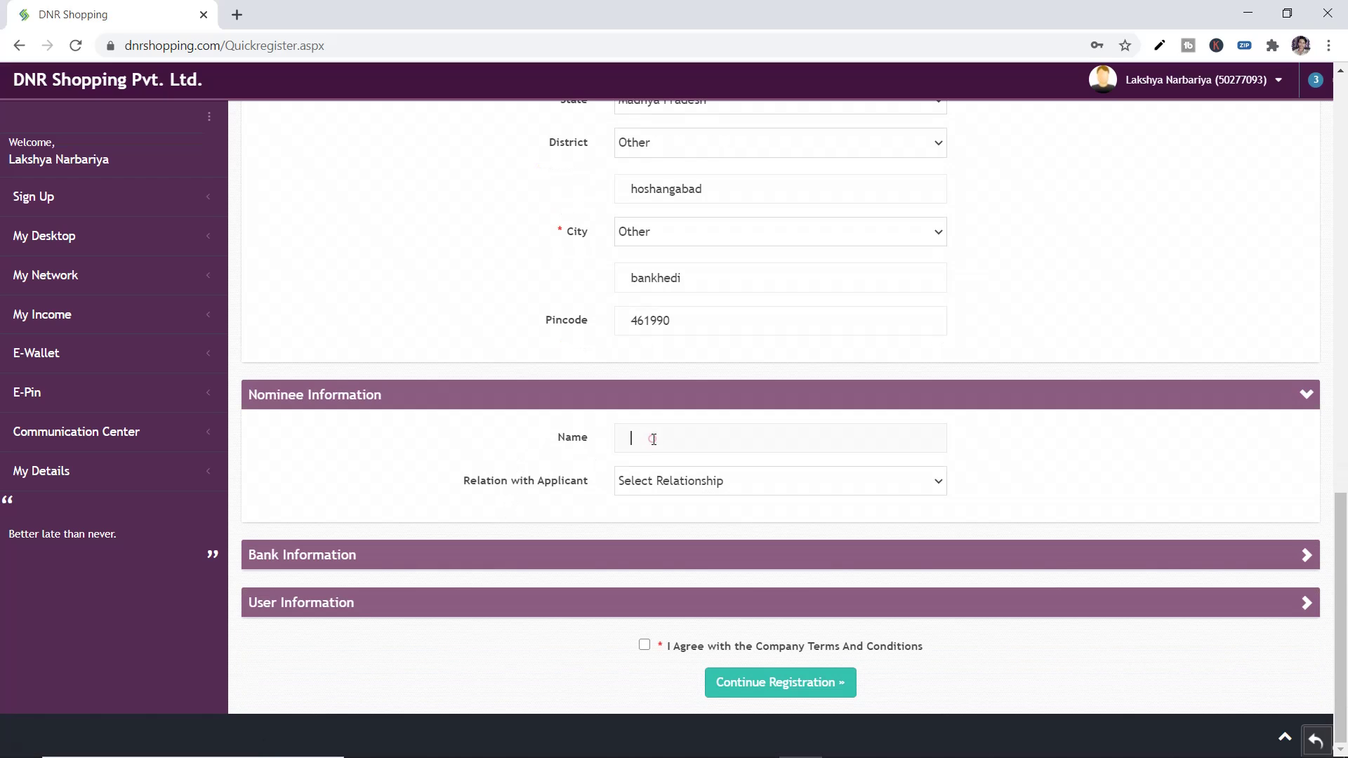
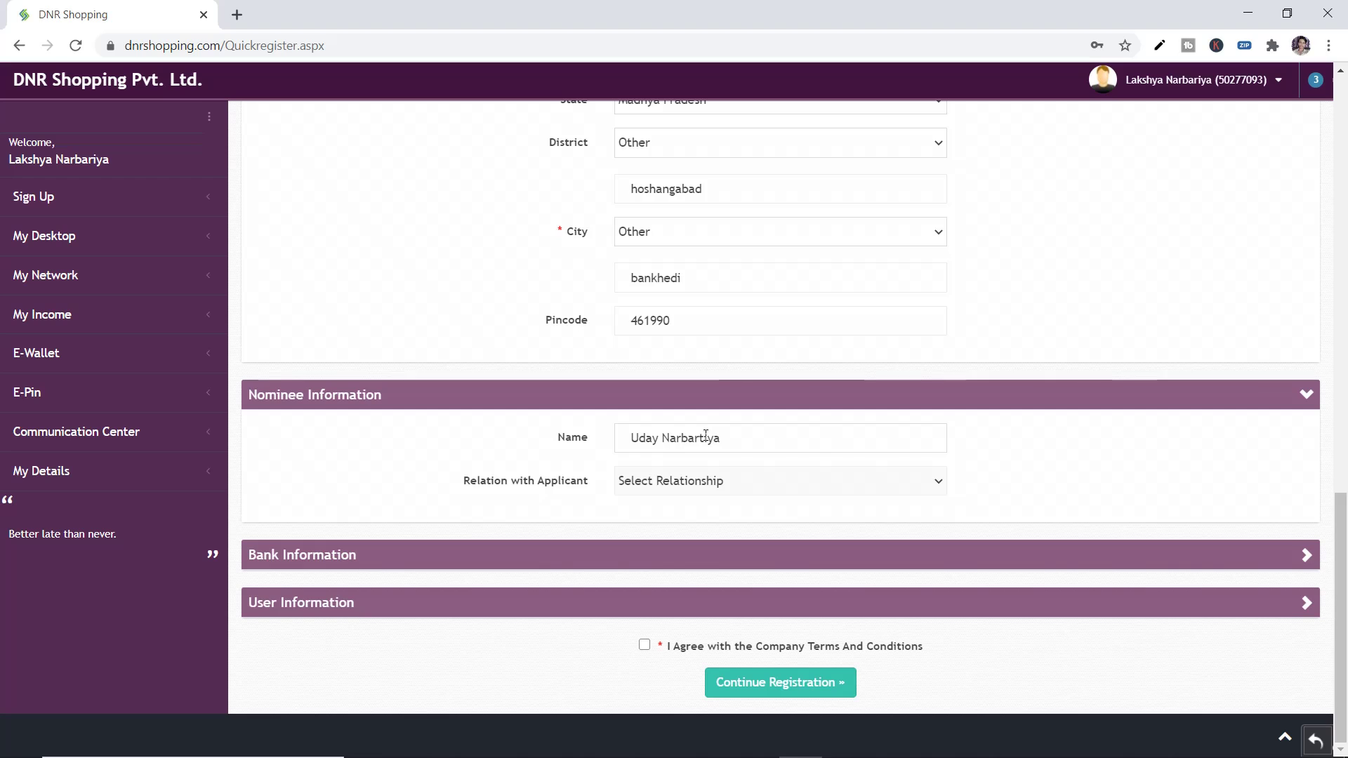
{"action": "left_click_drag", "start_coordinate": [705, 435], "coordinate": [750, 433]}
{"action": "key", "text": "BackSpace"}
{"action": "type", "text": "iya"}
{"action": "left_click", "coordinate": [753, 473]}
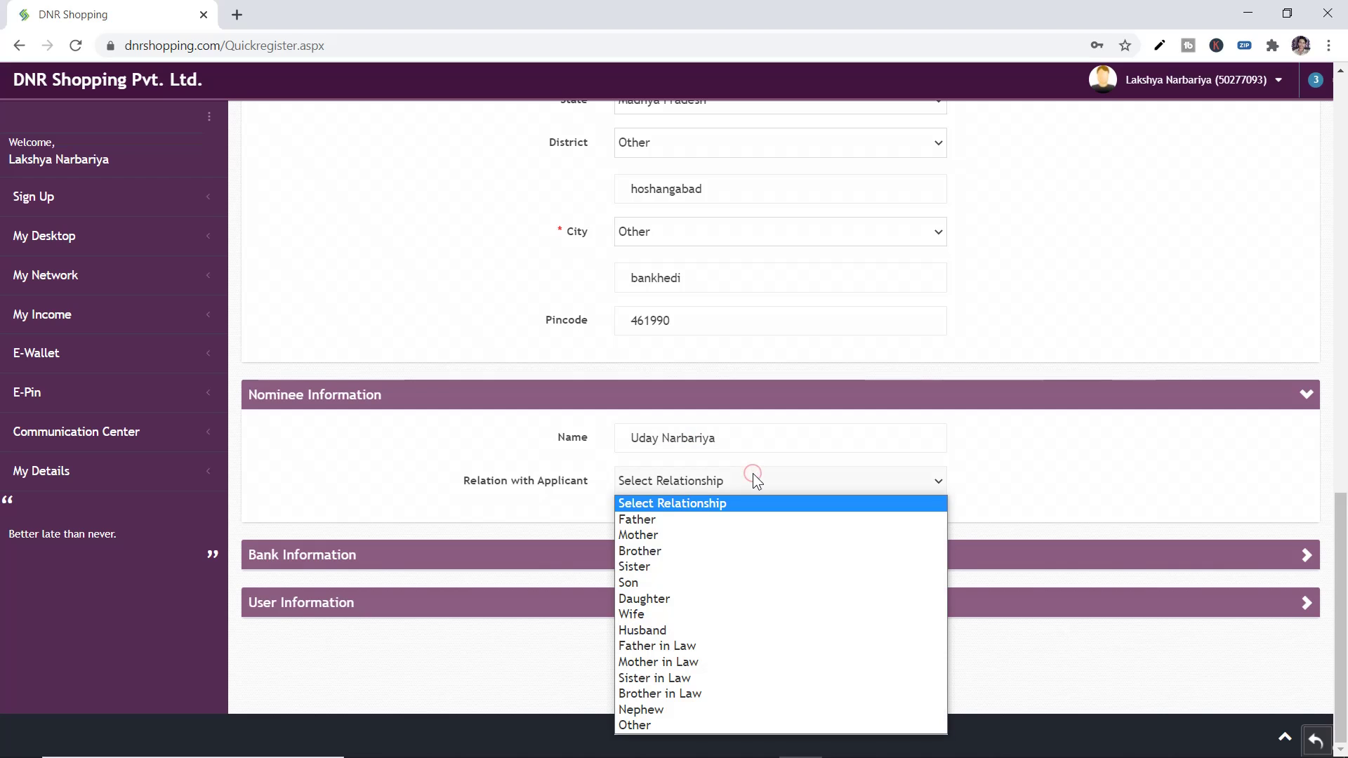
{"action": "left_click", "coordinate": [641, 550]}
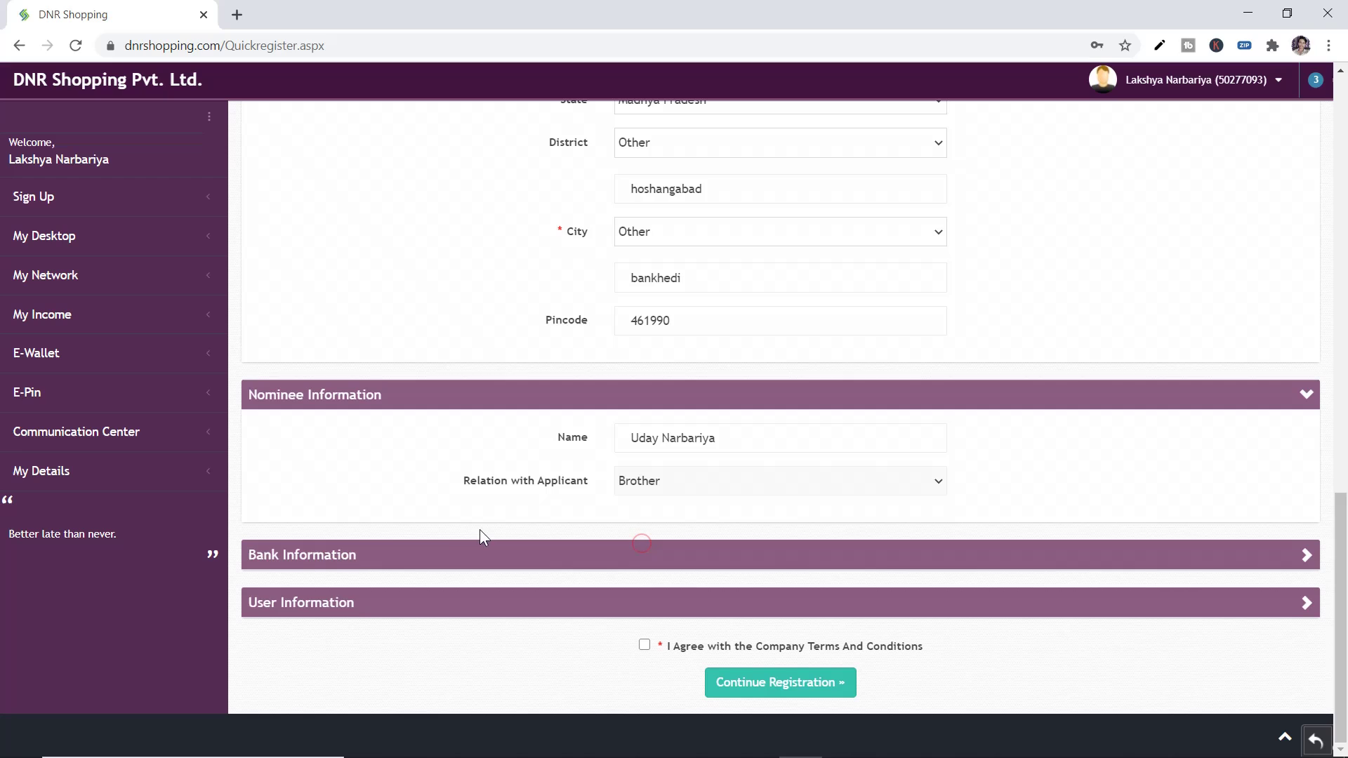
Enter the account number, bank state bank of india, branch bankhedi and IFSC SBIN028196
{"action": "left_click", "coordinate": [354, 558]}
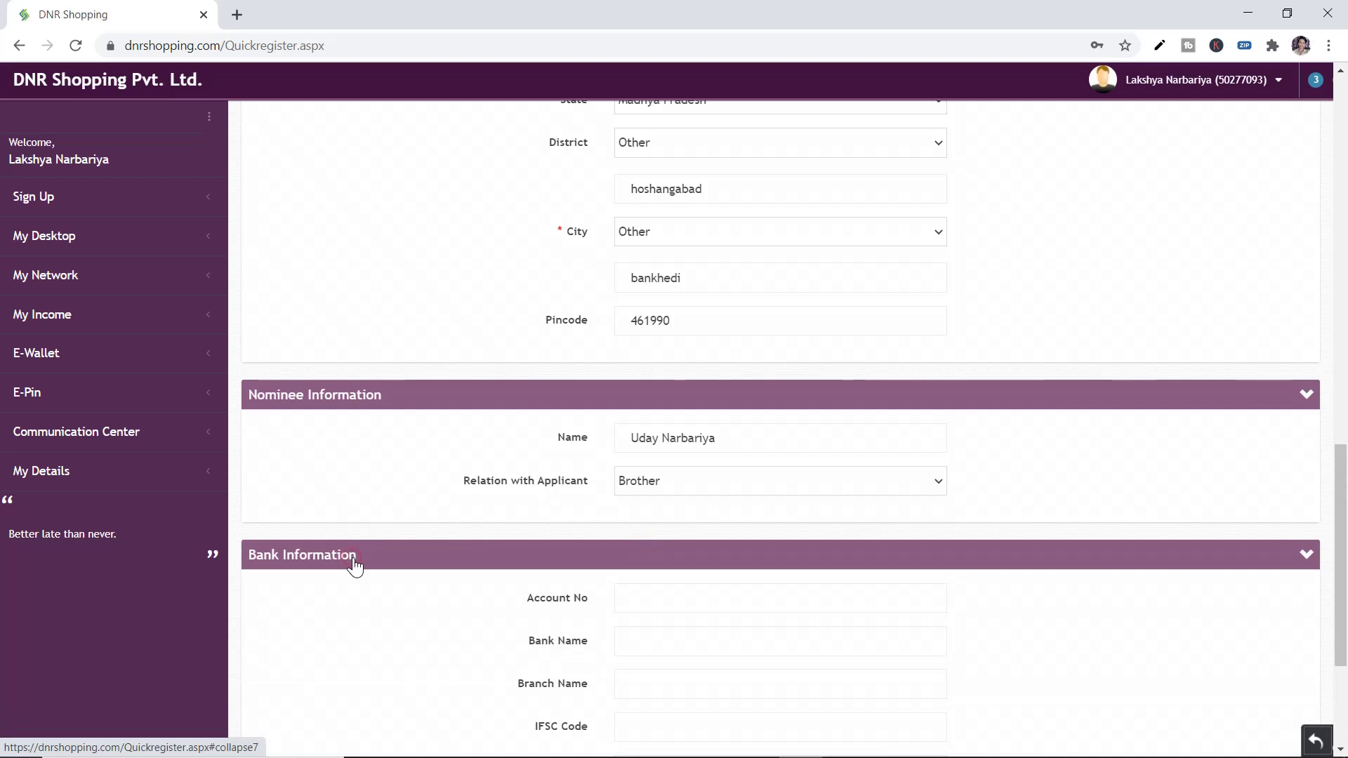
{"action": "scroll", "coordinate": [354, 566], "scroll_direction": "down", "scroll_amount": 4}
{"action": "left_click_drag", "start_coordinate": [522, 346], "coordinate": [575, 557]}
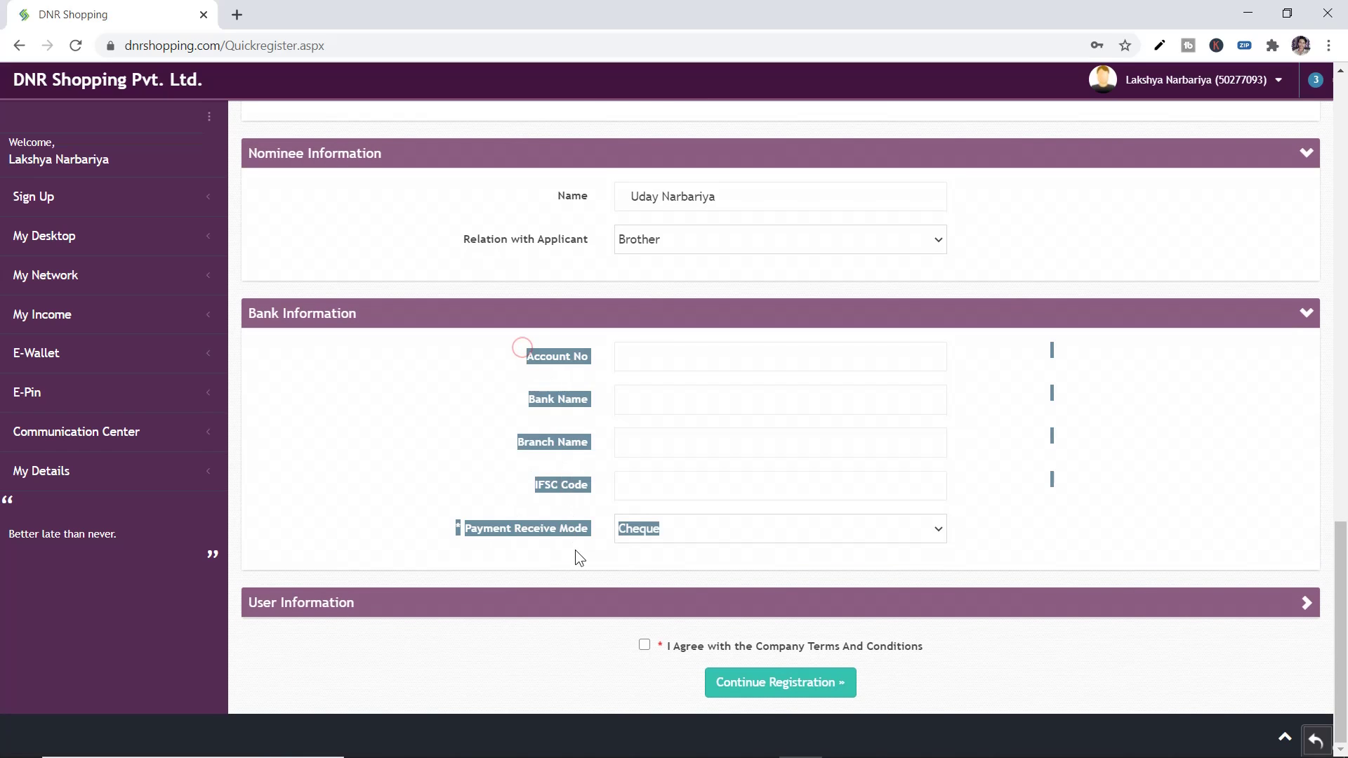
{"action": "left_click", "coordinate": [575, 551]}
{"action": "left_click", "coordinate": [633, 354]}
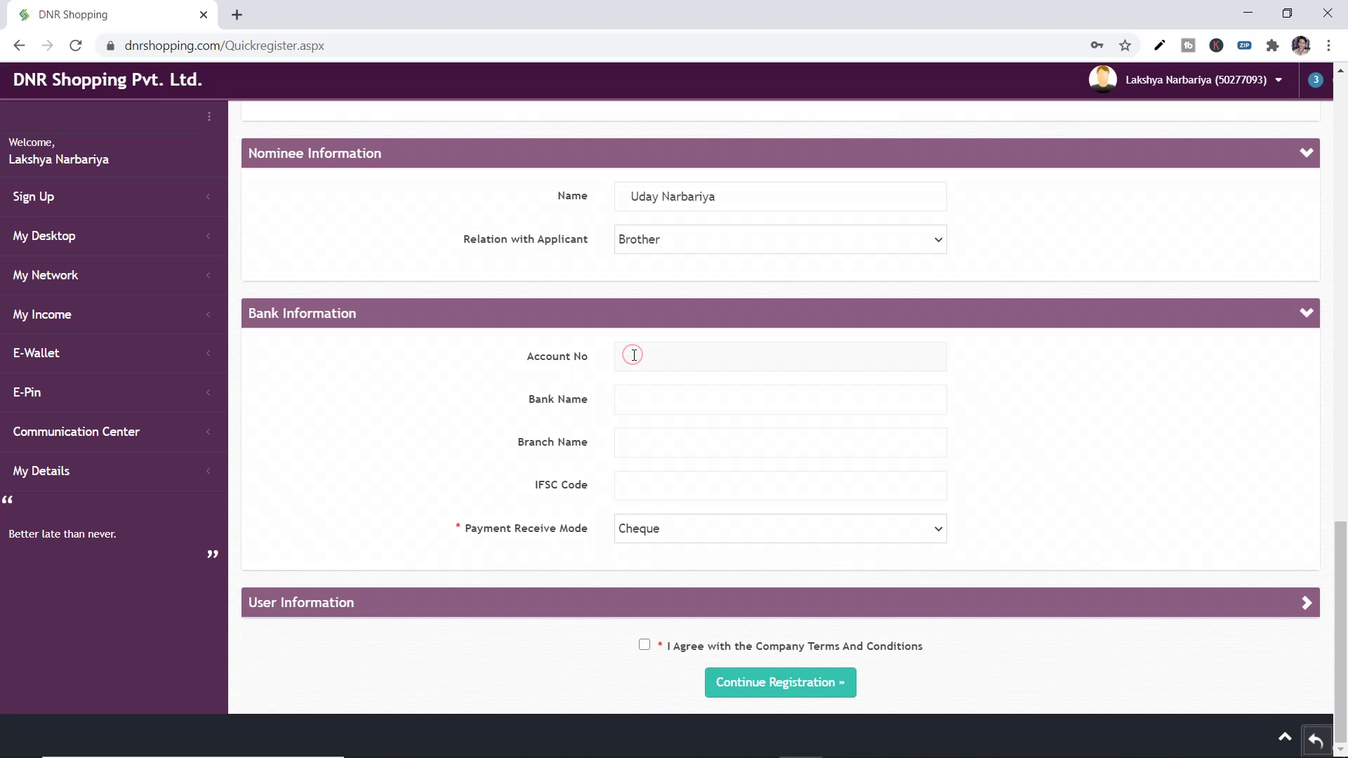
{"action": "type", "text": "state"}
{"action": "type", "text": " bank of ind"}
{"action": "type", "text": "ia"}
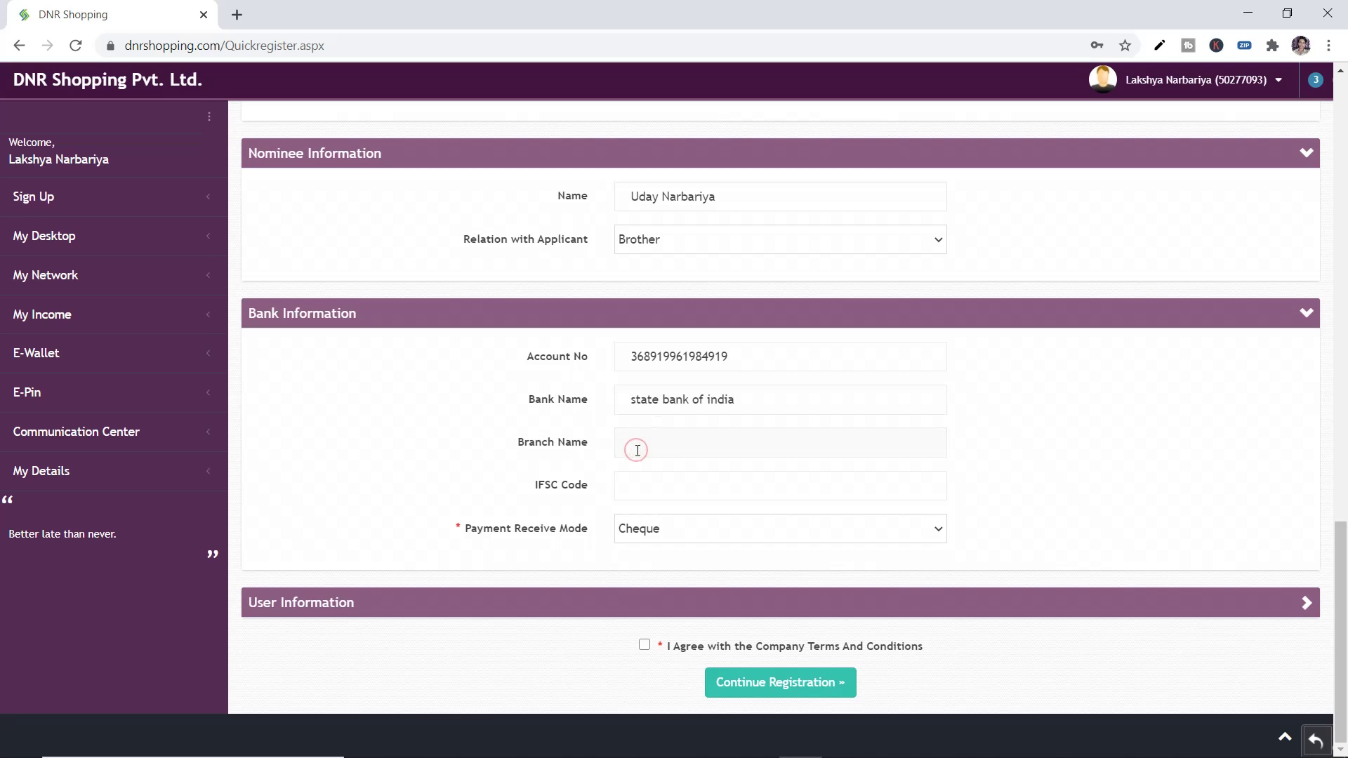
{"action": "type", "text": "bankhedi"}
{"action": "type", "text": "sbin"}
{"action": "type", "text": "028196"}
{"action": "left_click", "coordinate": [1021, 424]}
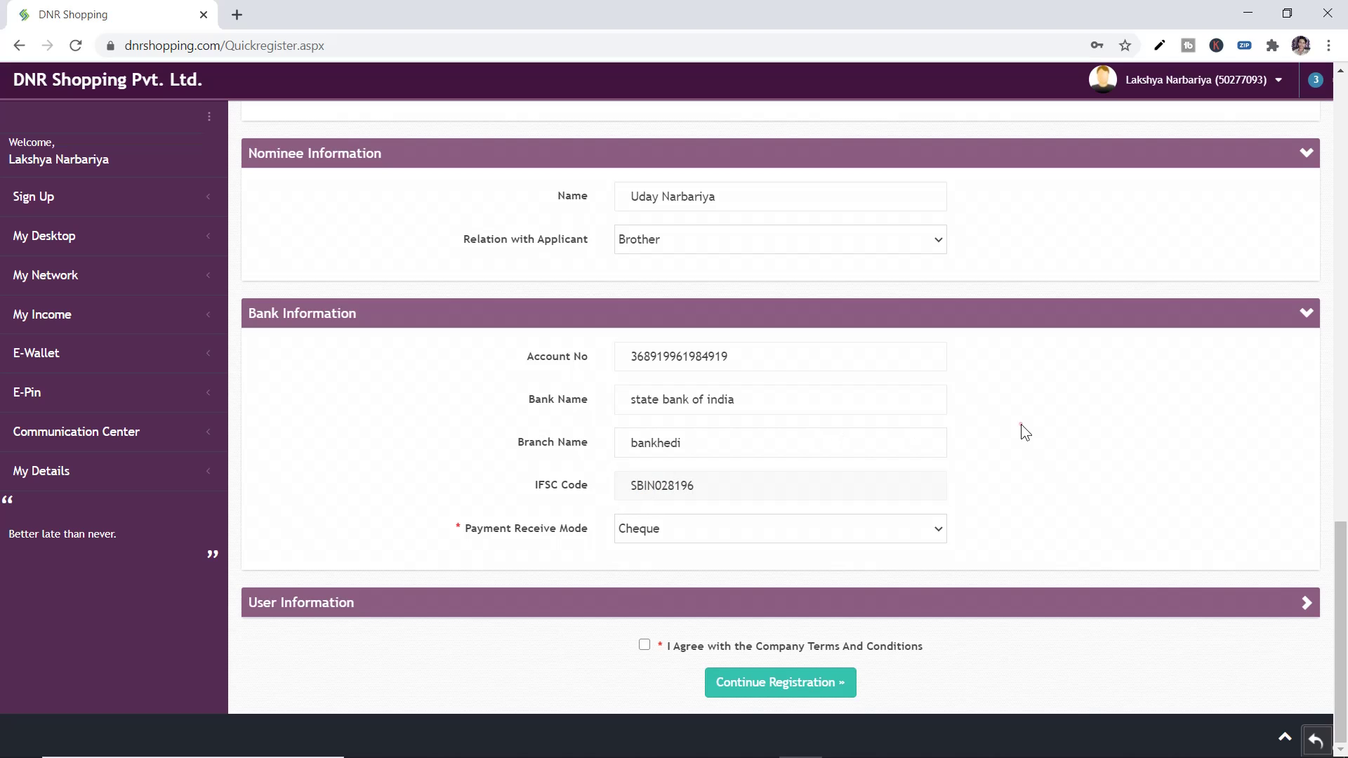
Try Bank Transfer as the Payment Receive Mode, switch back to Cheque, and reopen the list
{"action": "left_click_drag", "start_coordinate": [461, 533], "coordinate": [592, 529]}
{"action": "left_click", "coordinate": [641, 524]}
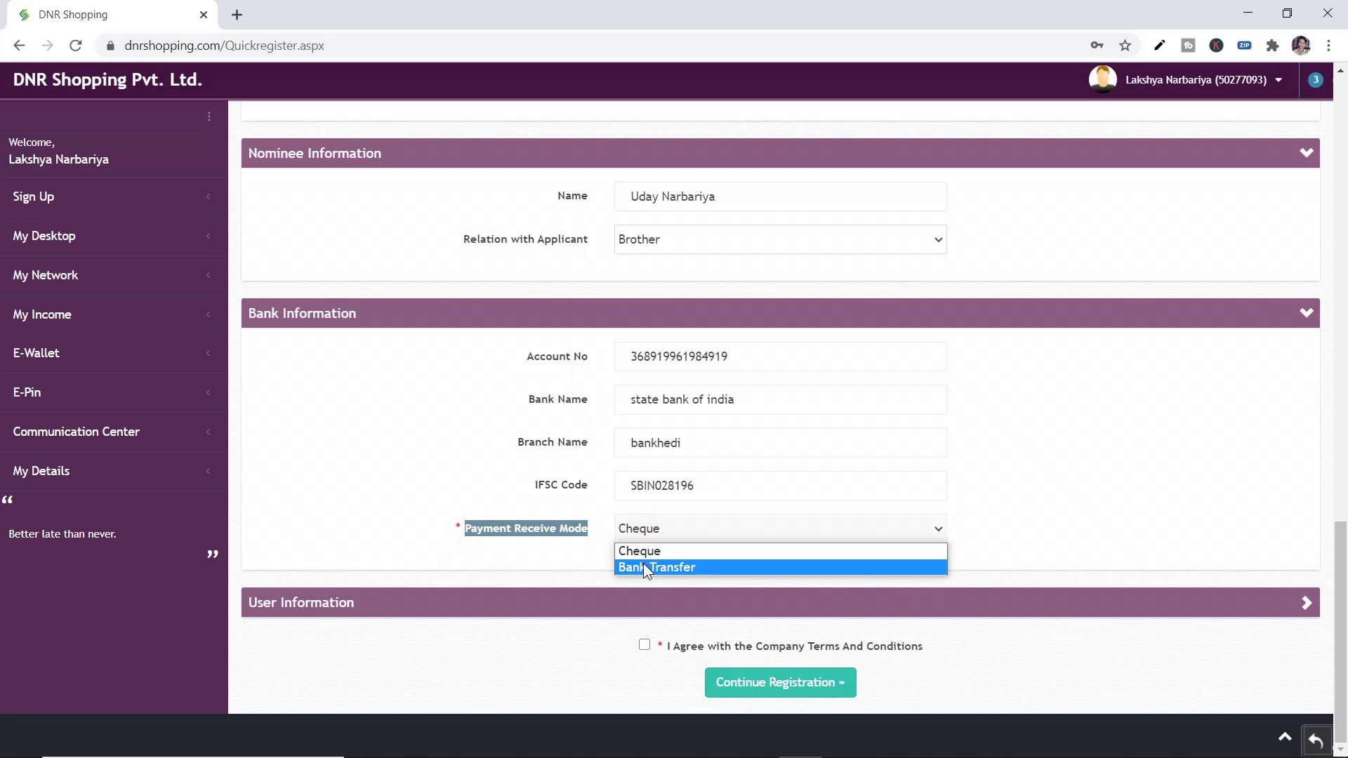
{"action": "left_click", "coordinate": [643, 563]}
{"action": "left_click", "coordinate": [625, 572]}
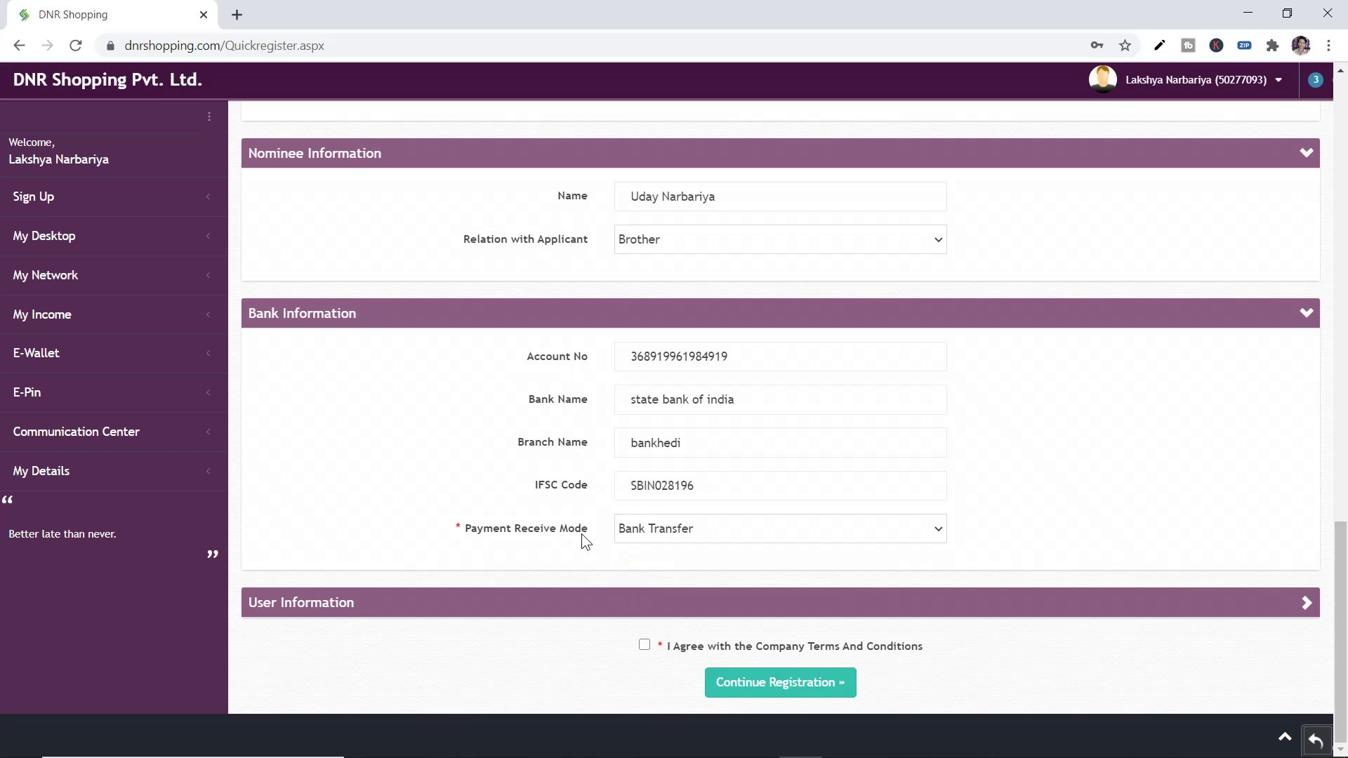
{"action": "left_click", "coordinate": [637, 529]}
{"action": "left_click", "coordinate": [639, 555]}
{"action": "left_click", "coordinate": [647, 538]}
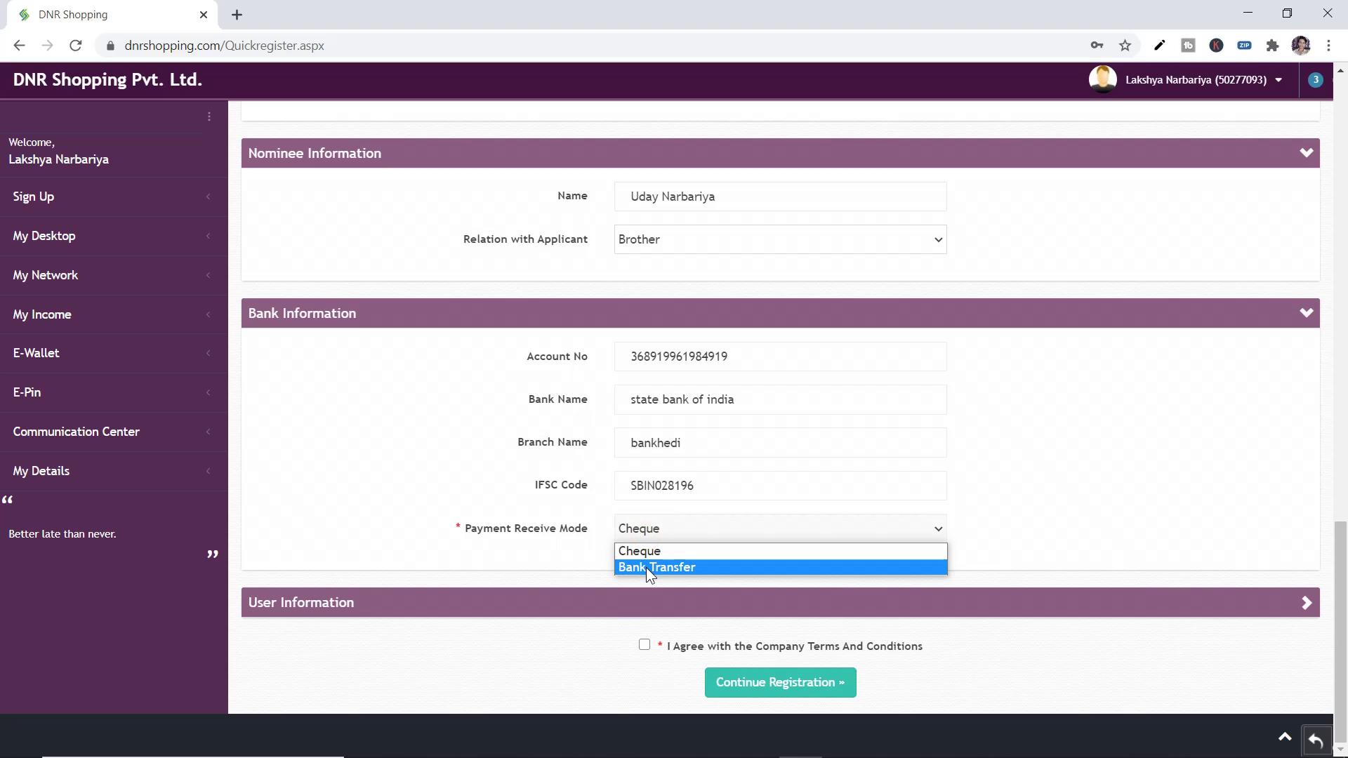
Set payment mode to Bank Transfer and enter a new relationship number, checking its availability
{"action": "left_click", "coordinate": [645, 567]}
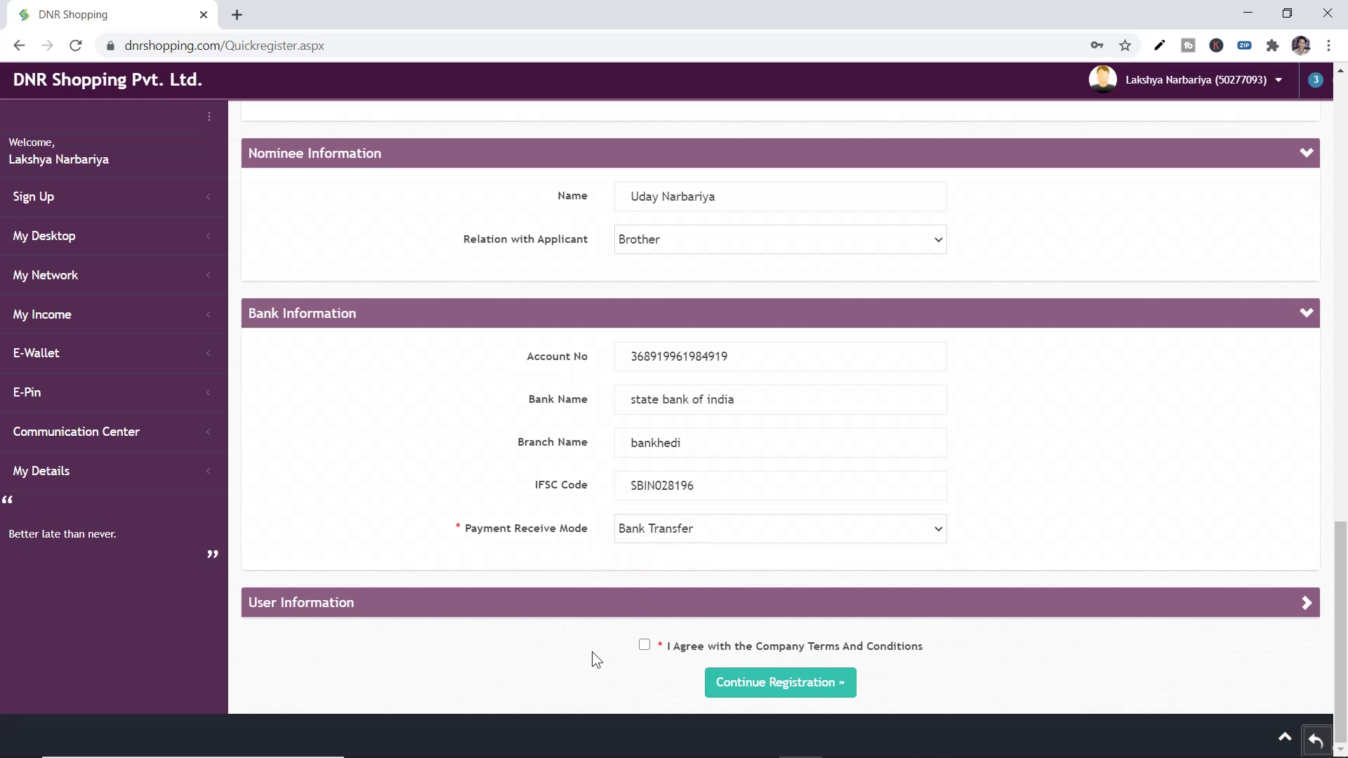
{"action": "left_click", "coordinate": [621, 598]}
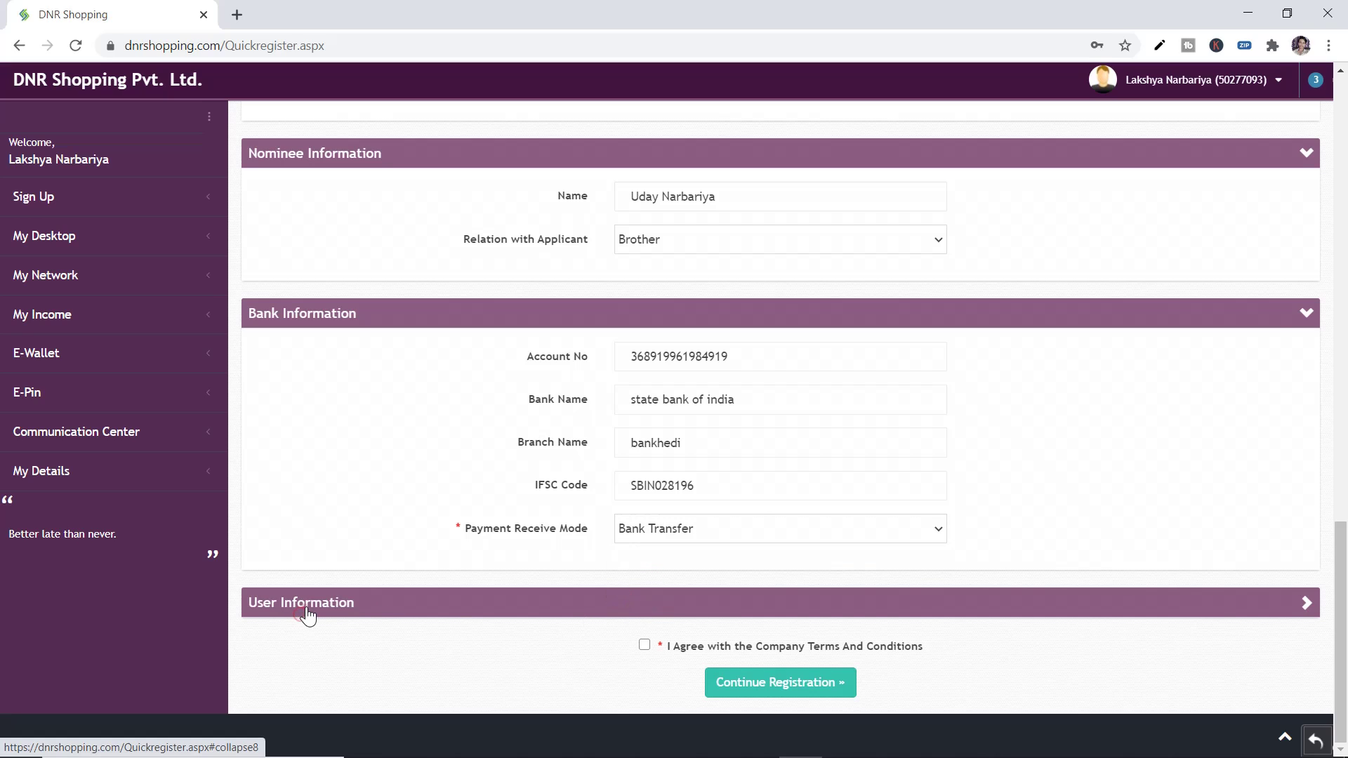
{"action": "scroll", "coordinate": [302, 611], "scroll_direction": "down", "scroll_amount": 3}
{"action": "triple_click", "coordinate": [469, 480]}
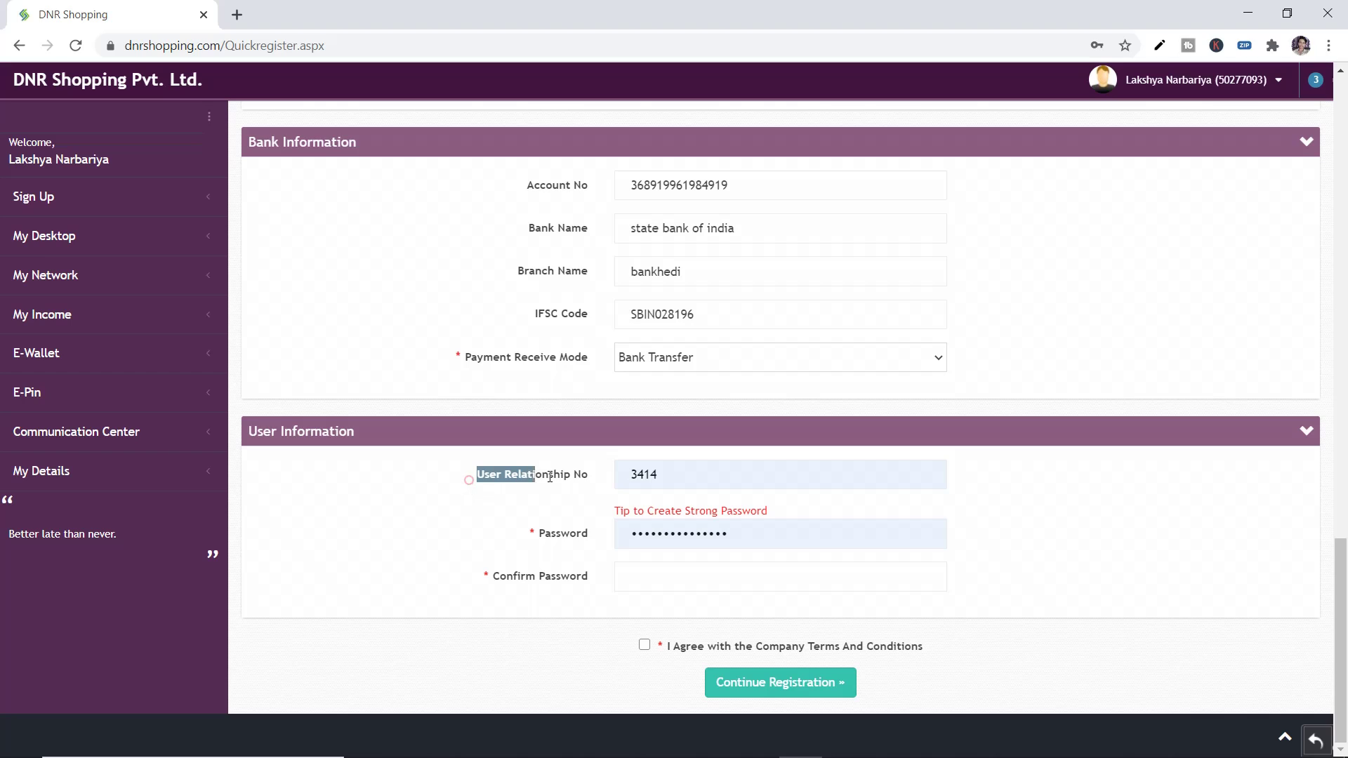
{"action": "double_click", "coordinate": [659, 477]}
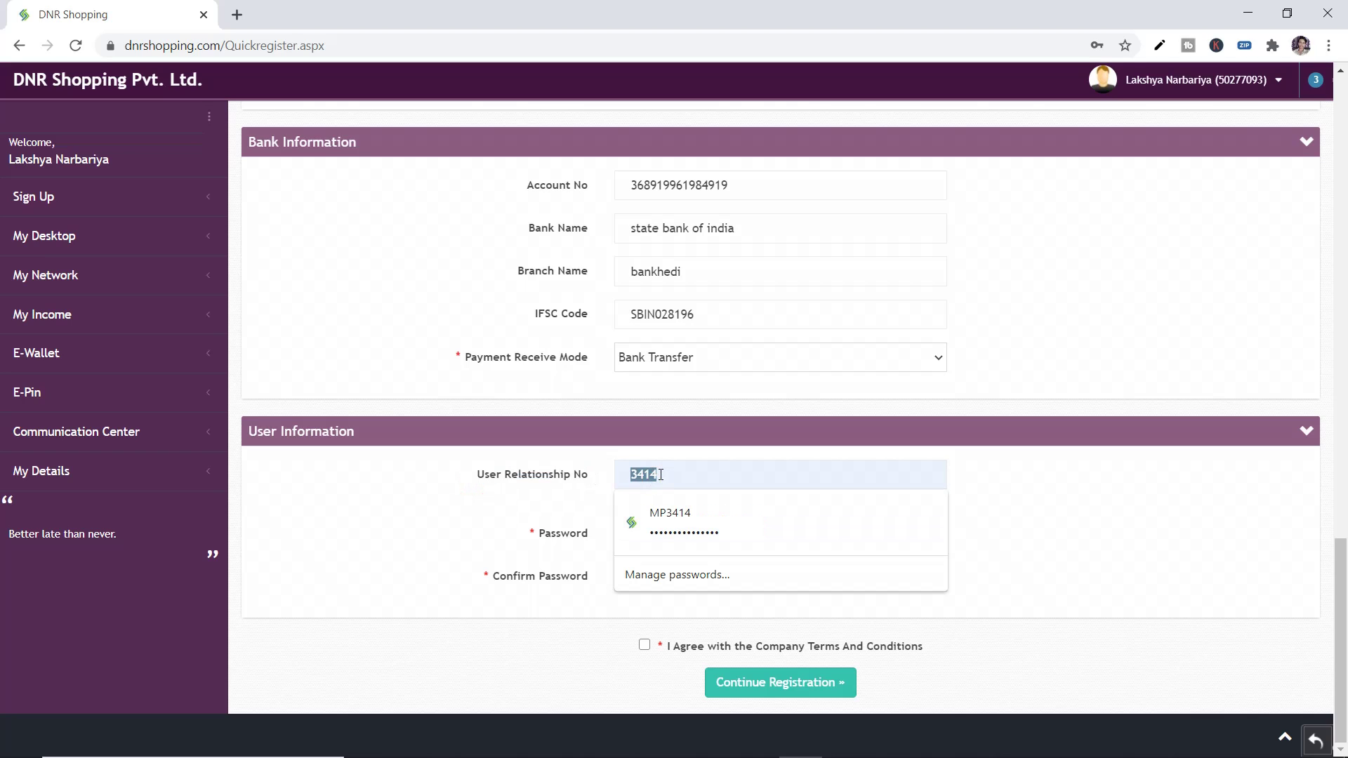
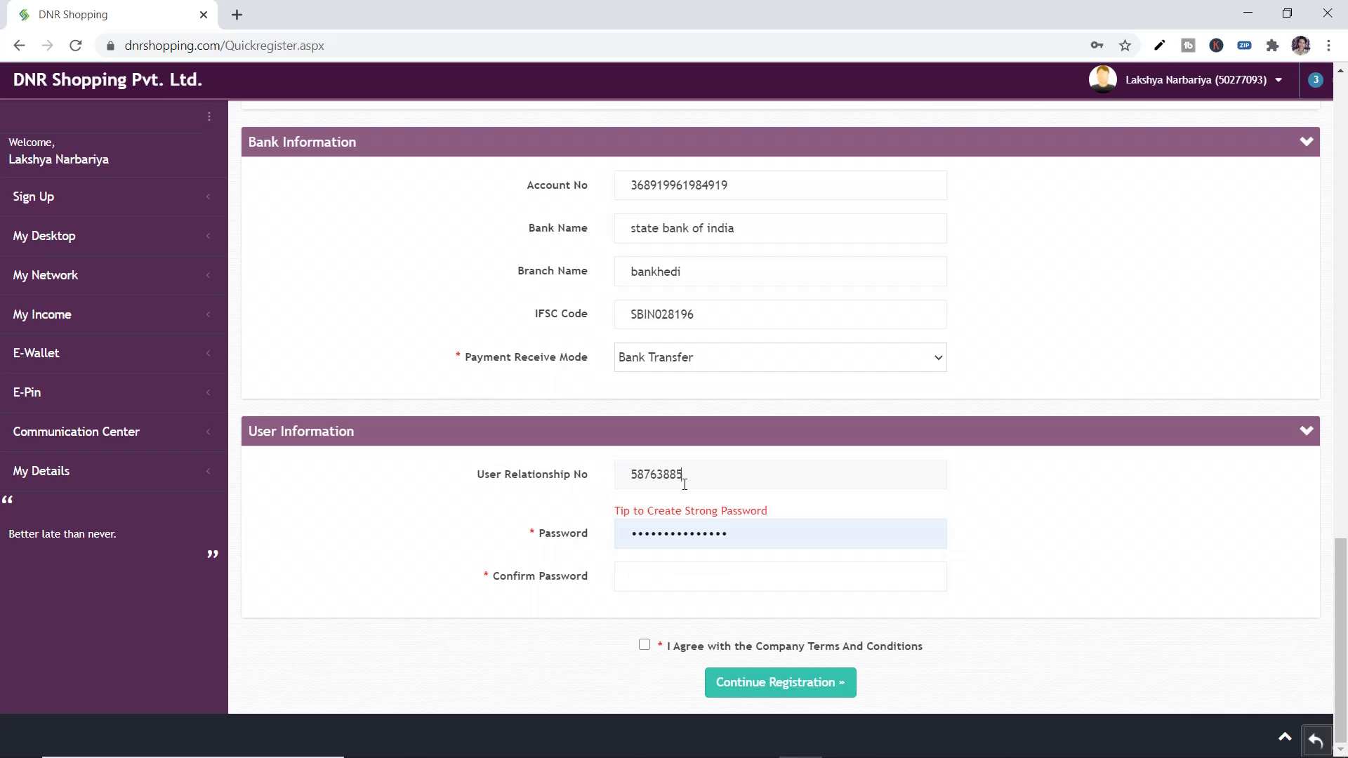
{"action": "left_click", "coordinate": [549, 495]}
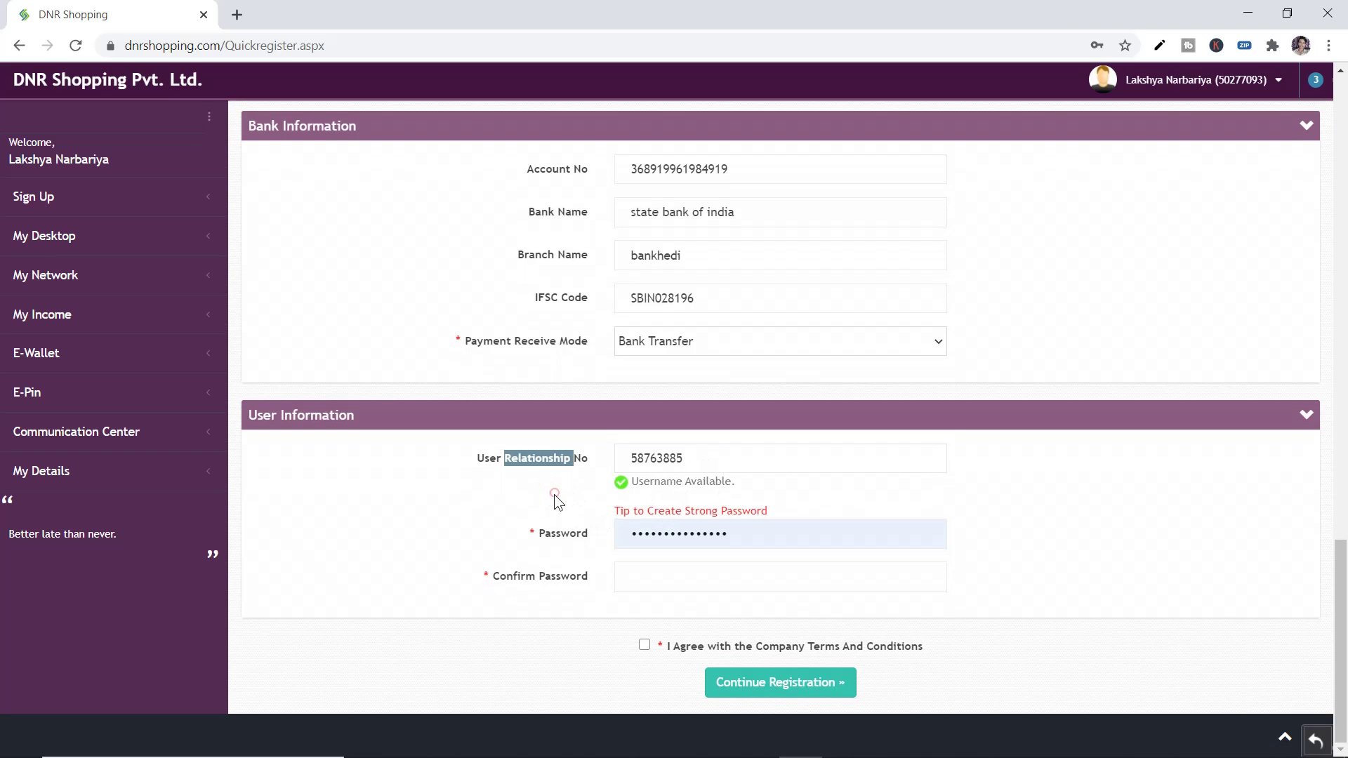
Enter the new account password and re-enter it to confirm
{"action": "left_click", "coordinate": [671, 532]}
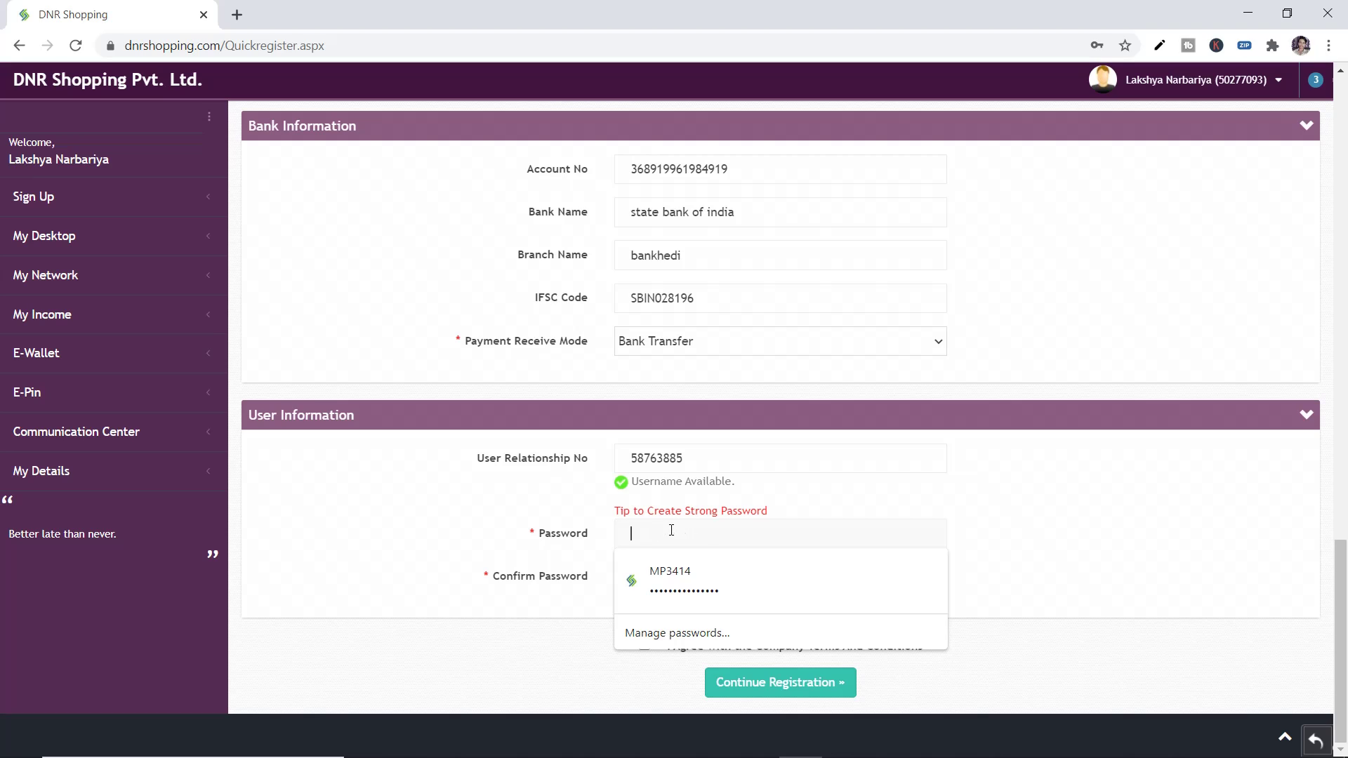
{"action": "left_click", "coordinate": [602, 555]}
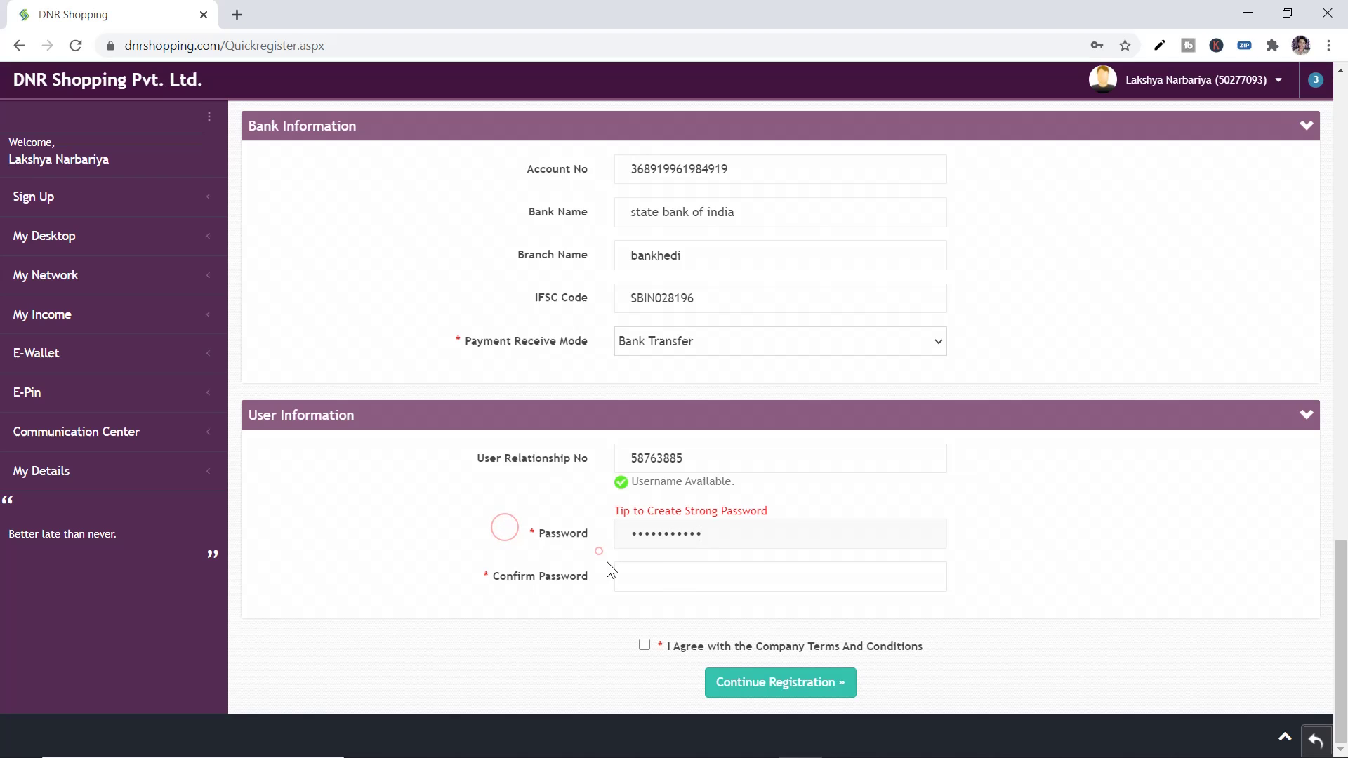
{"action": "left_click", "coordinate": [671, 579]}
{"action": "type", "text": "••••"}
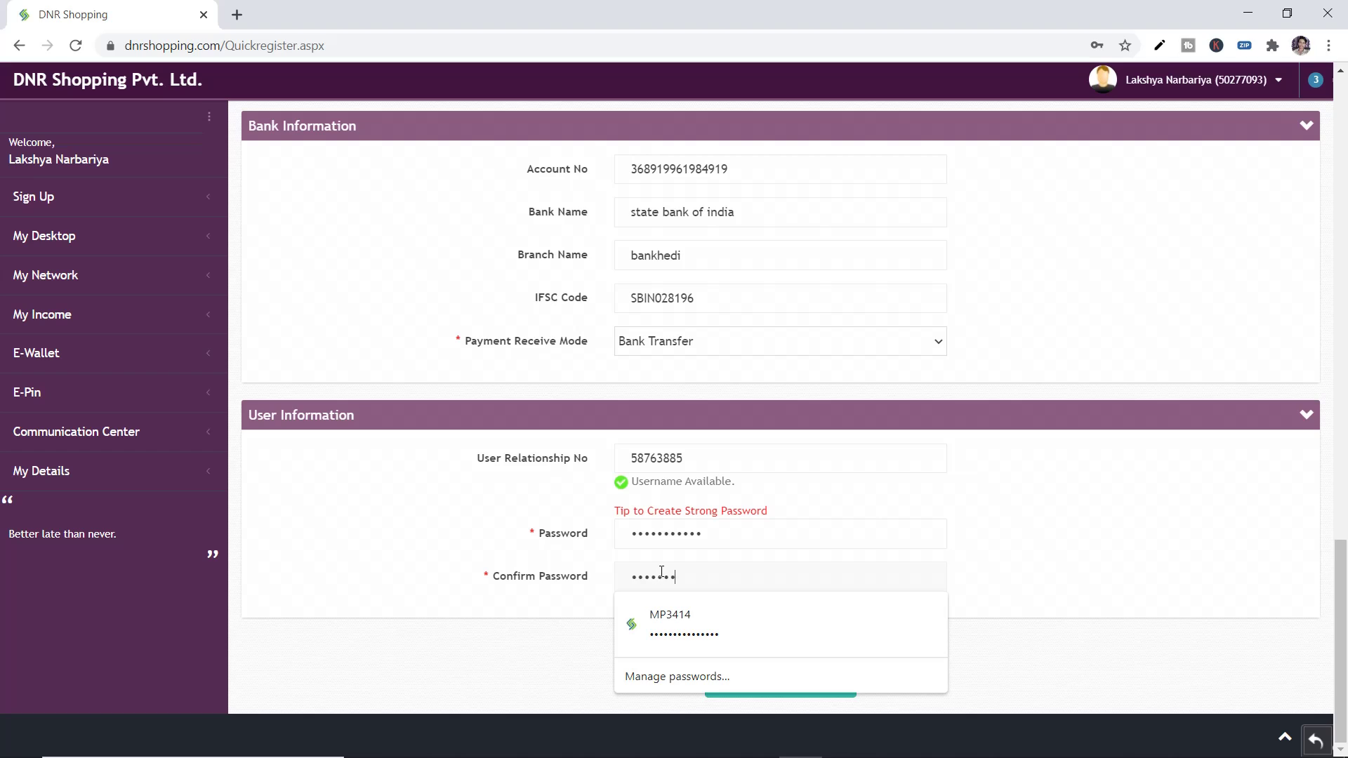
{"action": "left_click", "coordinate": [509, 529]}
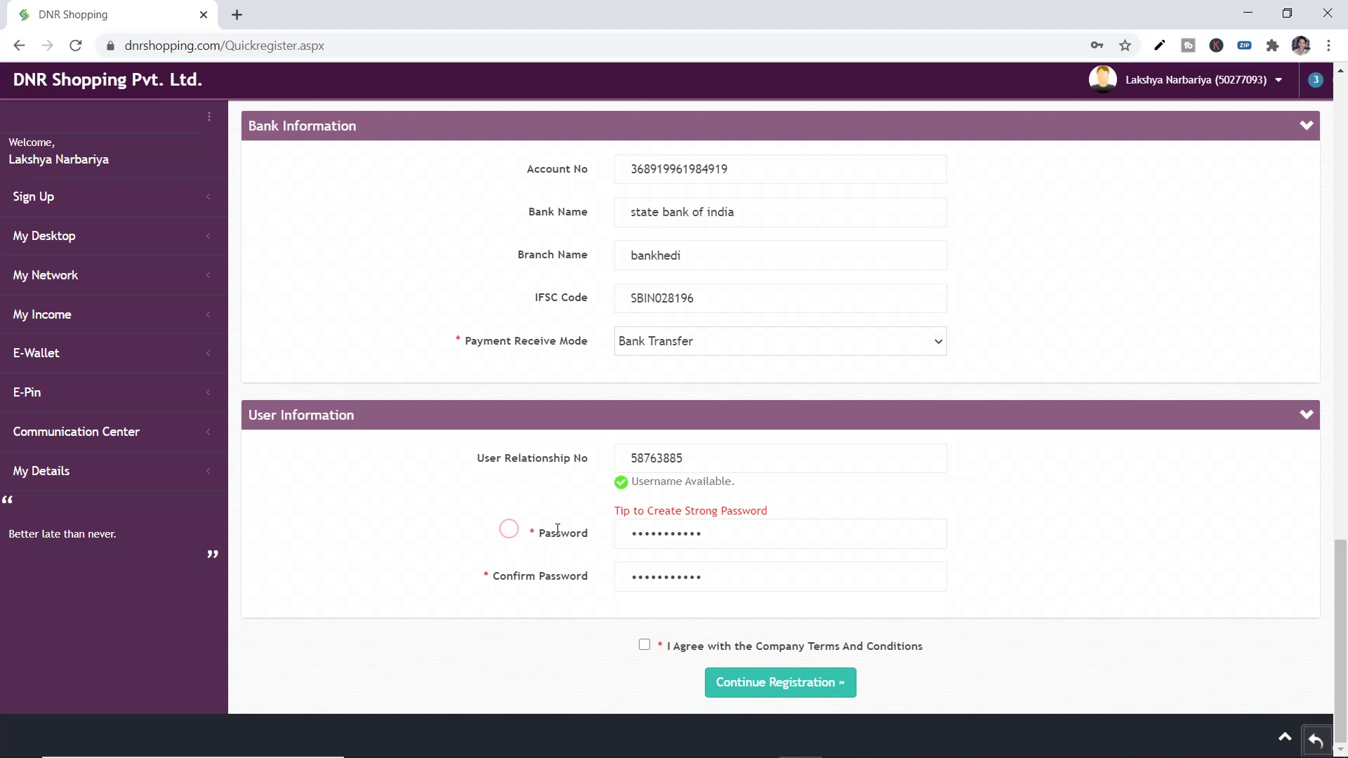
Tick the 'I Agree with the Company Terms And Conditions' checkbox
{"action": "left_click", "coordinate": [643, 645]}
{"action": "left_click_drag", "start_coordinate": [813, 646], "coordinate": [924, 646]}
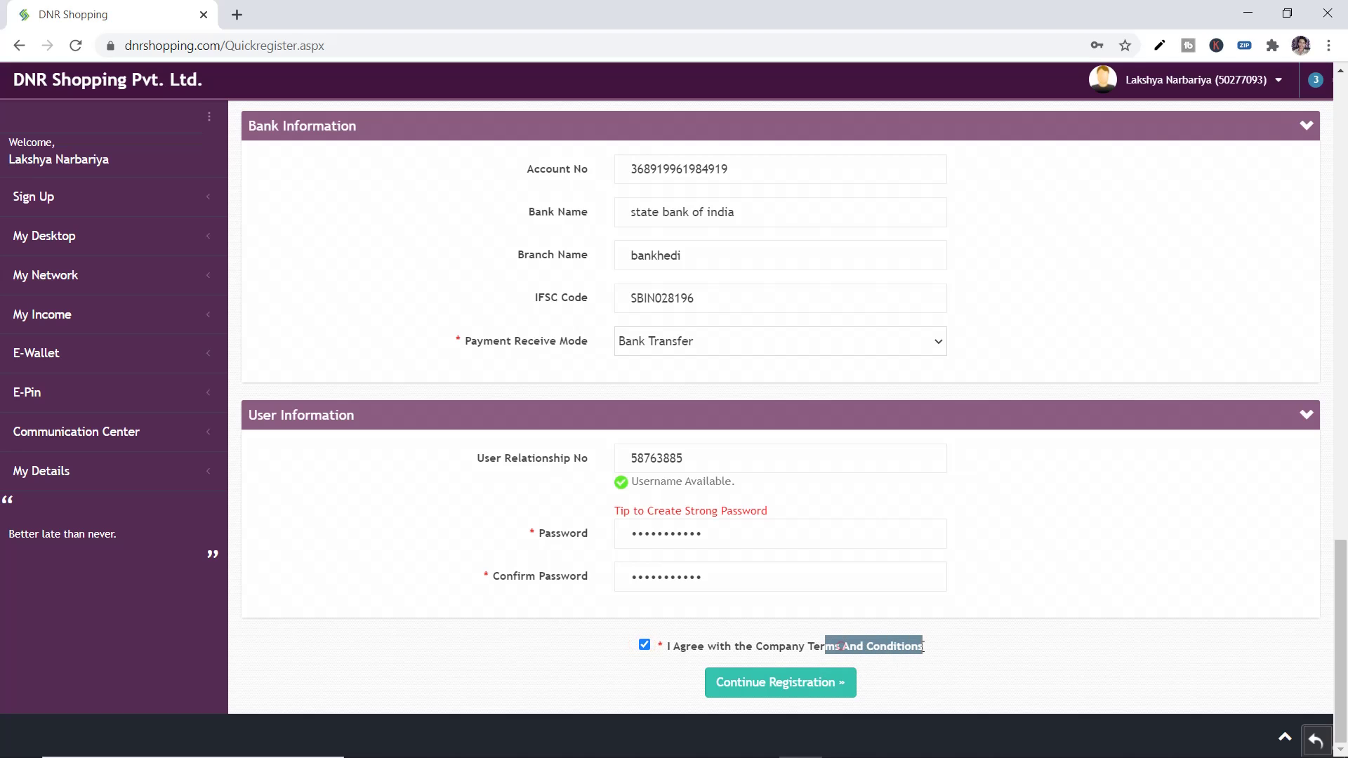
{"action": "left_click", "coordinate": [923, 646]}
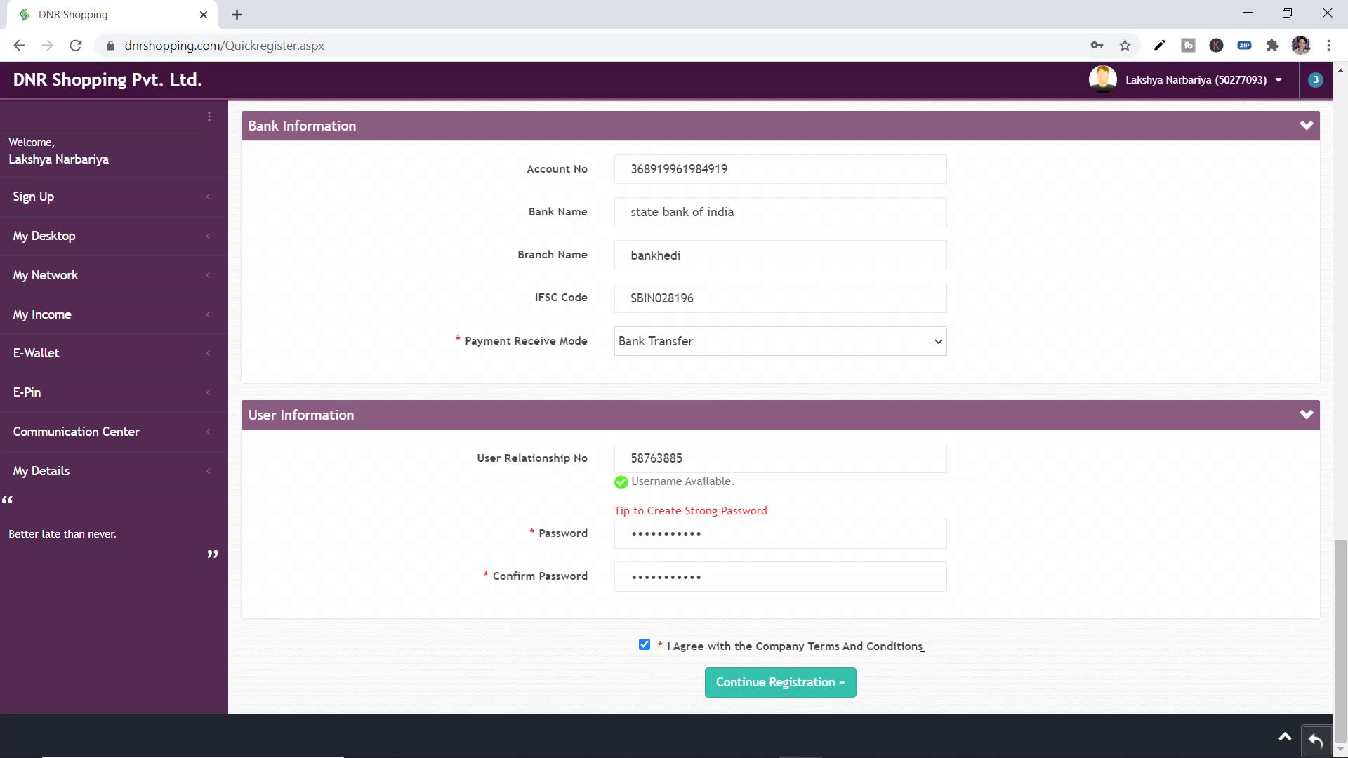
{"action": "left_click_drag", "start_coordinate": [924, 645], "coordinate": [666, 647]}
{"action": "left_click", "coordinate": [642, 668]}
{"action": "scroll", "coordinate": [642, 668], "scroll_direction": "up", "scroll_amount": 16}
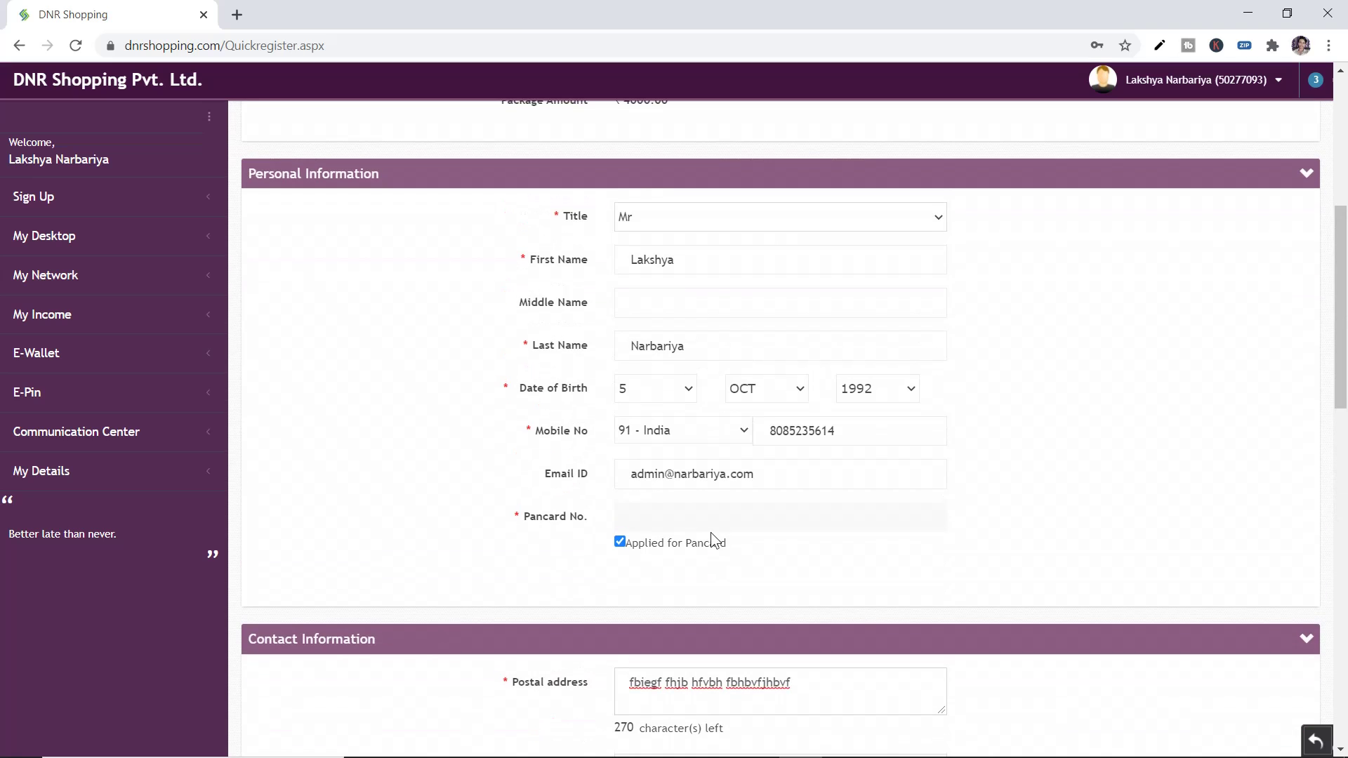
{"action": "scroll", "coordinate": [695, 523], "scroll_direction": "down", "scroll_amount": 16}
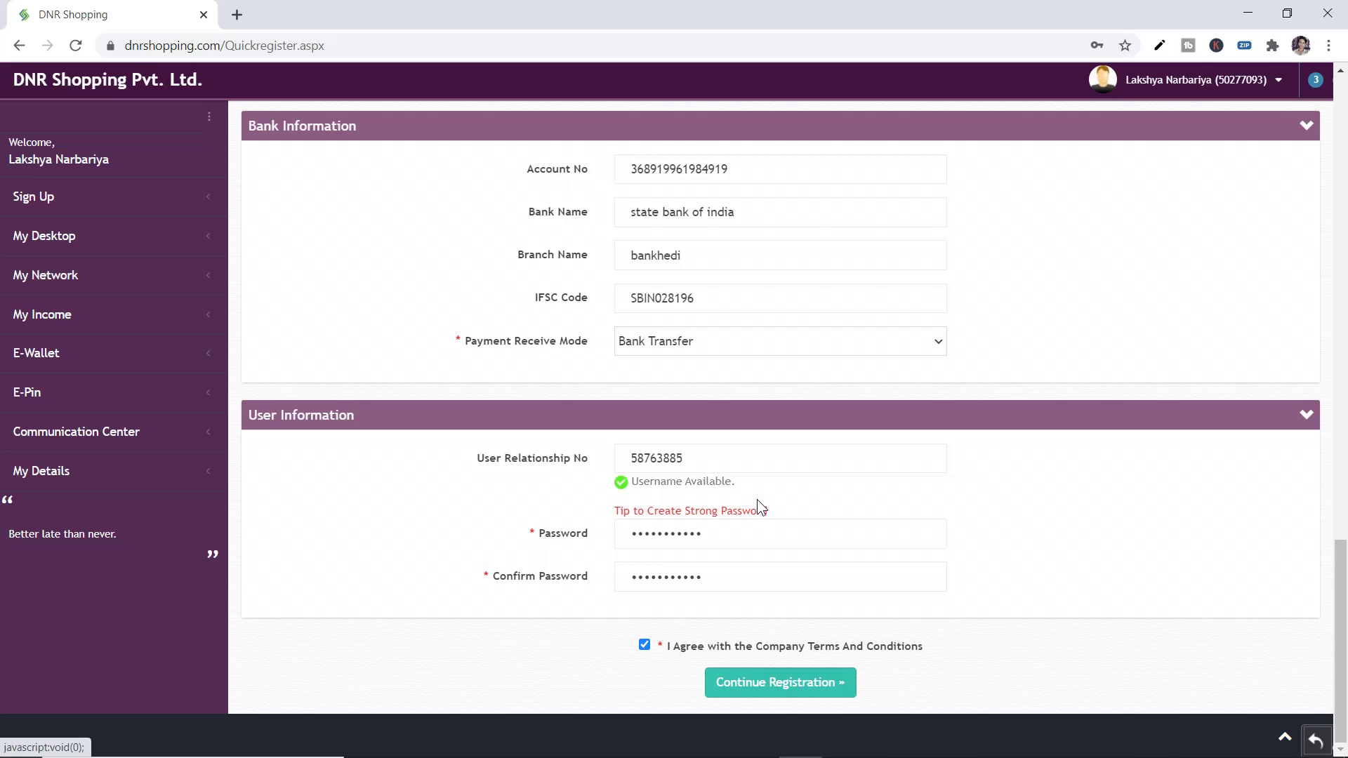
{"action": "scroll", "coordinate": [739, 337], "scroll_direction": "up", "scroll_amount": 20}
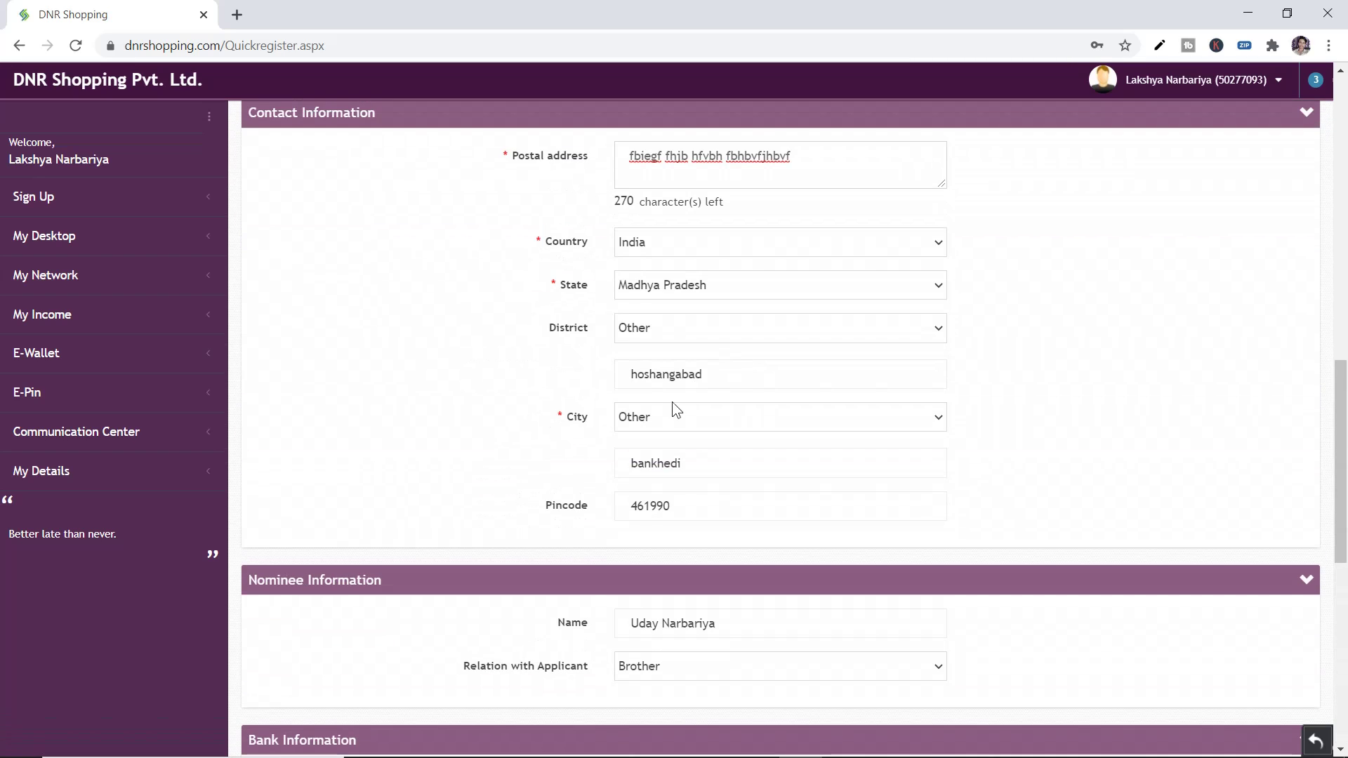
{"action": "scroll", "coordinate": [655, 399], "scroll_direction": "up", "scroll_amount": 2}
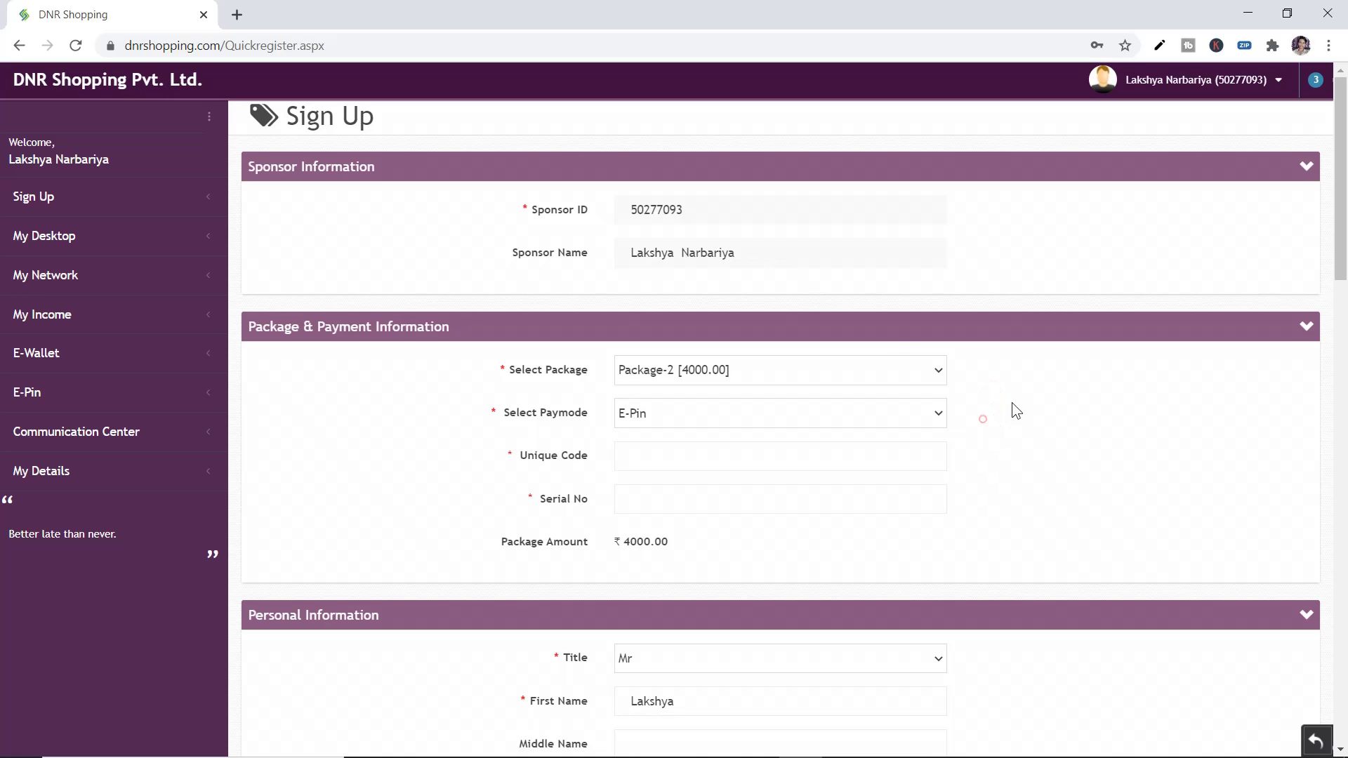
{"action": "left_click_drag", "start_coordinate": [1343, 181], "coordinate": [1345, 90]}
{"action": "left_click_drag", "start_coordinate": [551, 219], "coordinate": [951, 310]}
{"action": "left_click", "coordinate": [988, 372]}
{"action": "scroll", "coordinate": [989, 379], "scroll_direction": "down", "scroll_amount": 9}
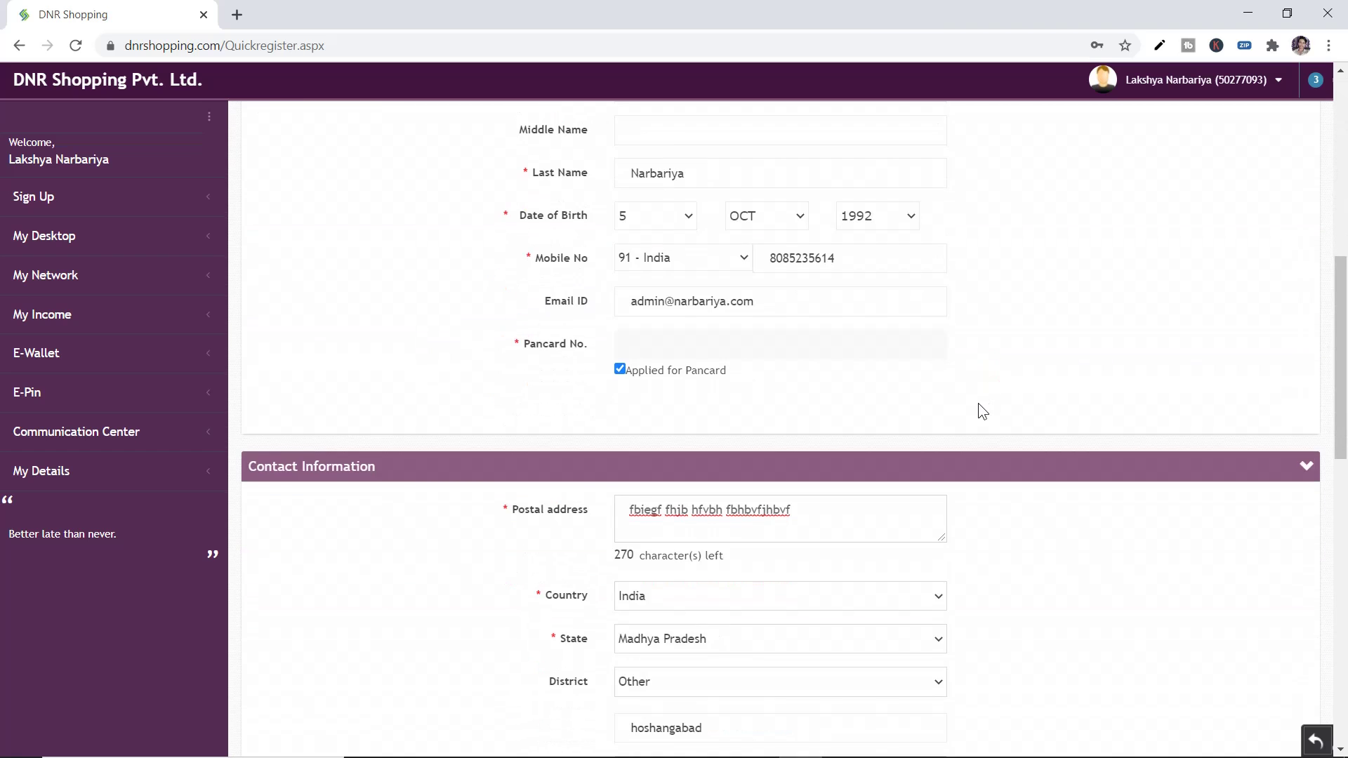
{"action": "scroll", "coordinate": [975, 405], "scroll_direction": "down", "scroll_amount": 5}
{"action": "scroll", "coordinate": [976, 404], "scroll_direction": "up", "scroll_amount": 15}
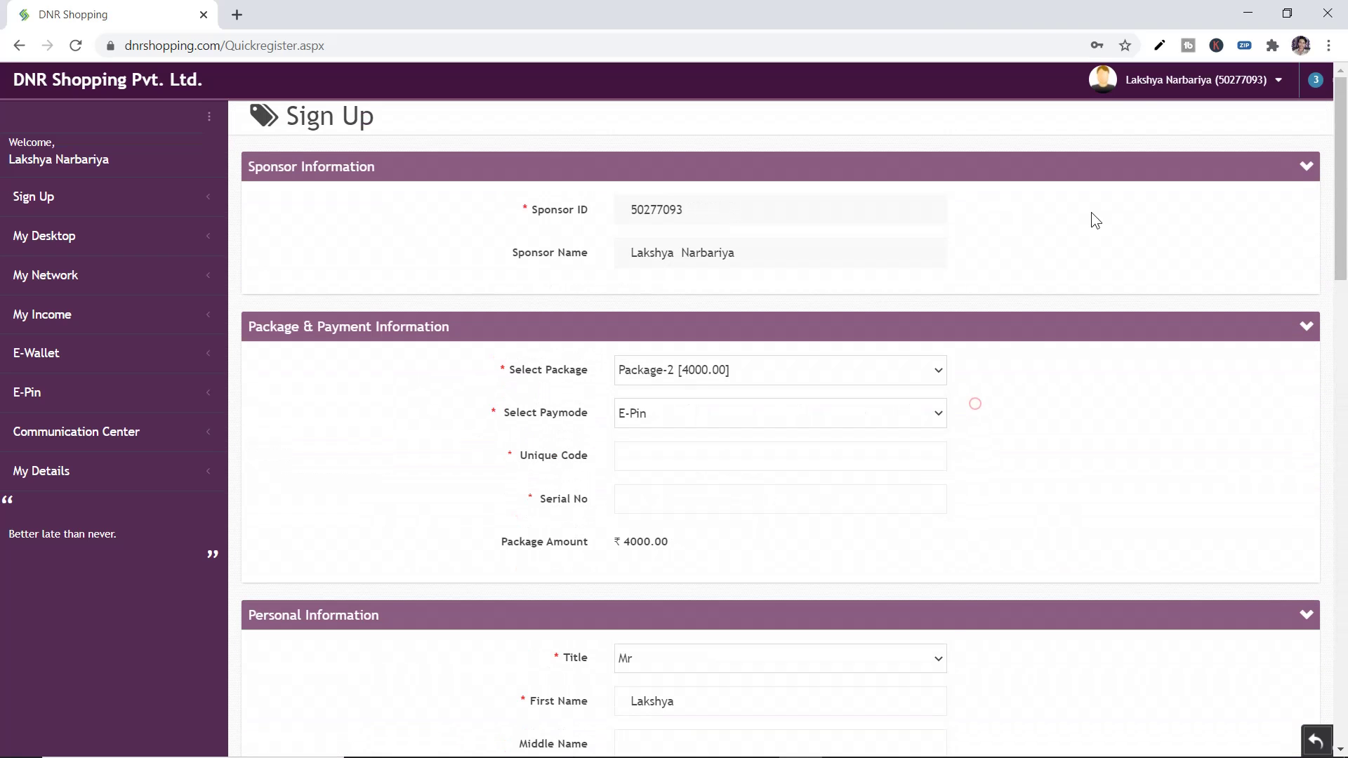
Log out of the member account from the user name menu at the top right
{"action": "left_click", "coordinate": [1168, 86]}
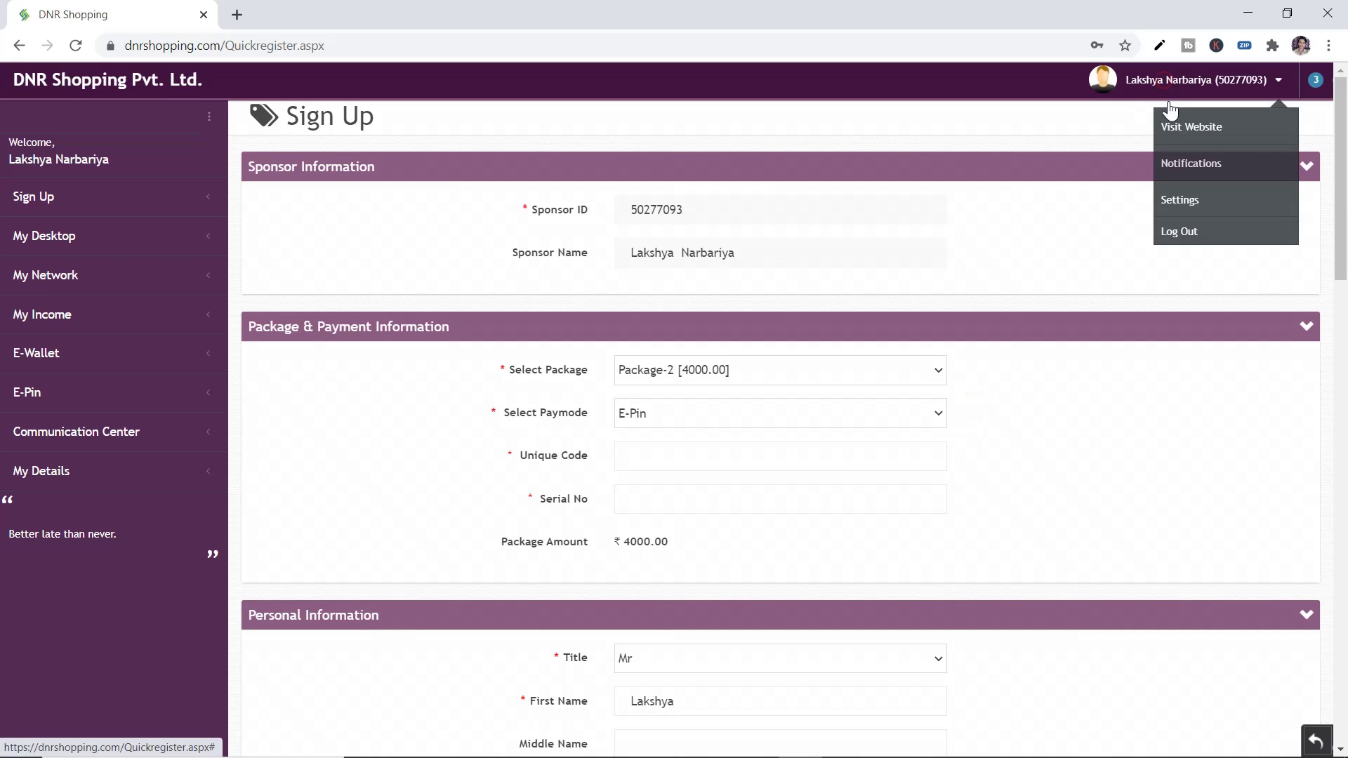
{"action": "left_click", "coordinate": [1173, 234]}
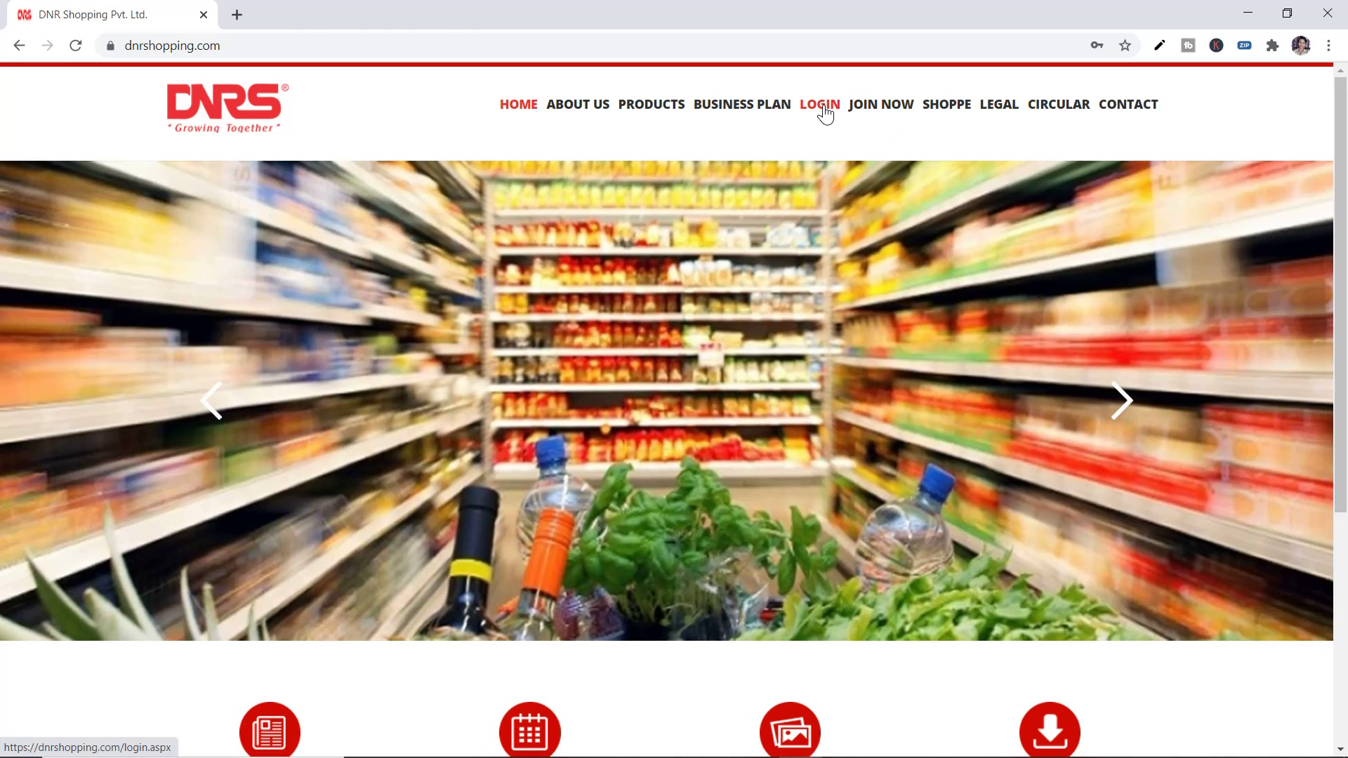
Open the JOIN NOW public registration form from the home page menu
{"action": "left_click", "coordinate": [875, 112]}
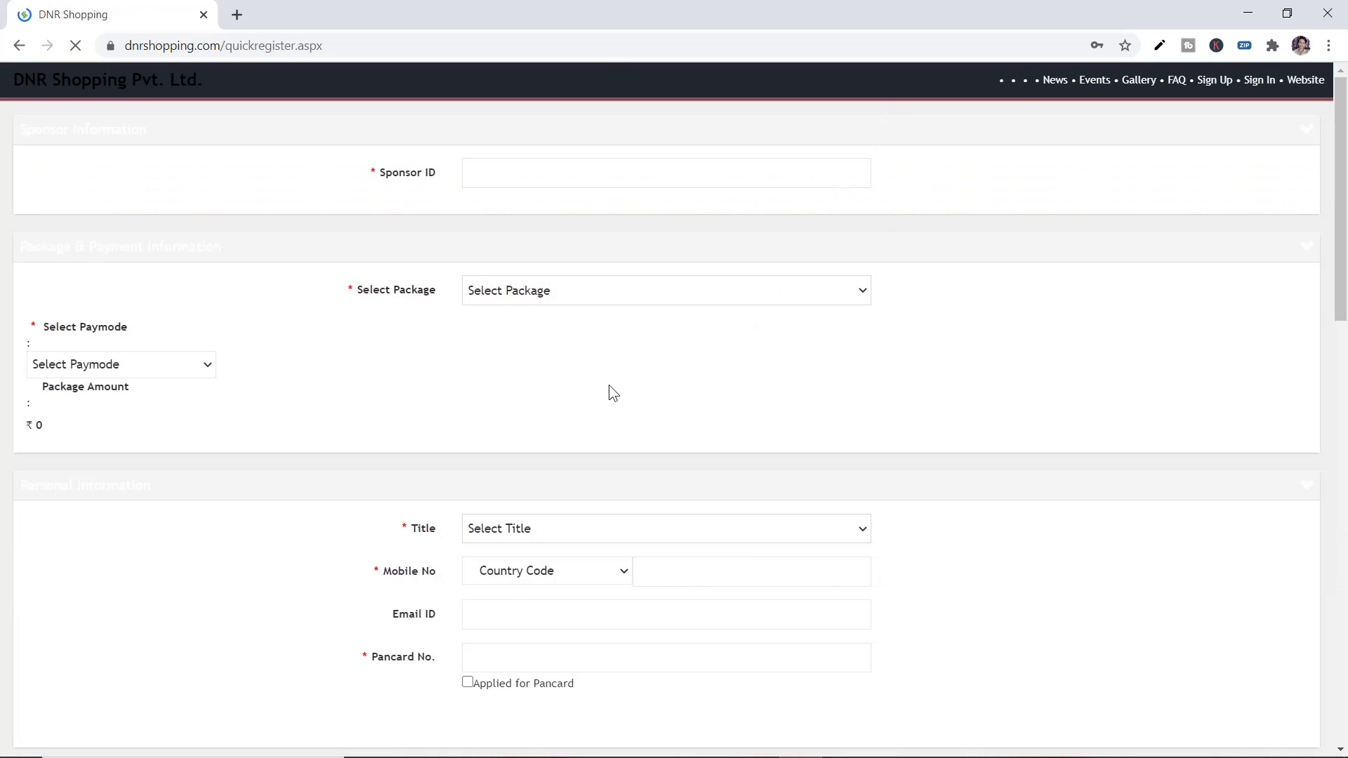
{"action": "scroll", "coordinate": [444, 449], "scroll_direction": "down", "scroll_amount": 8}
{"action": "scroll", "coordinate": [444, 462], "scroll_direction": "down", "scroll_amount": 10}
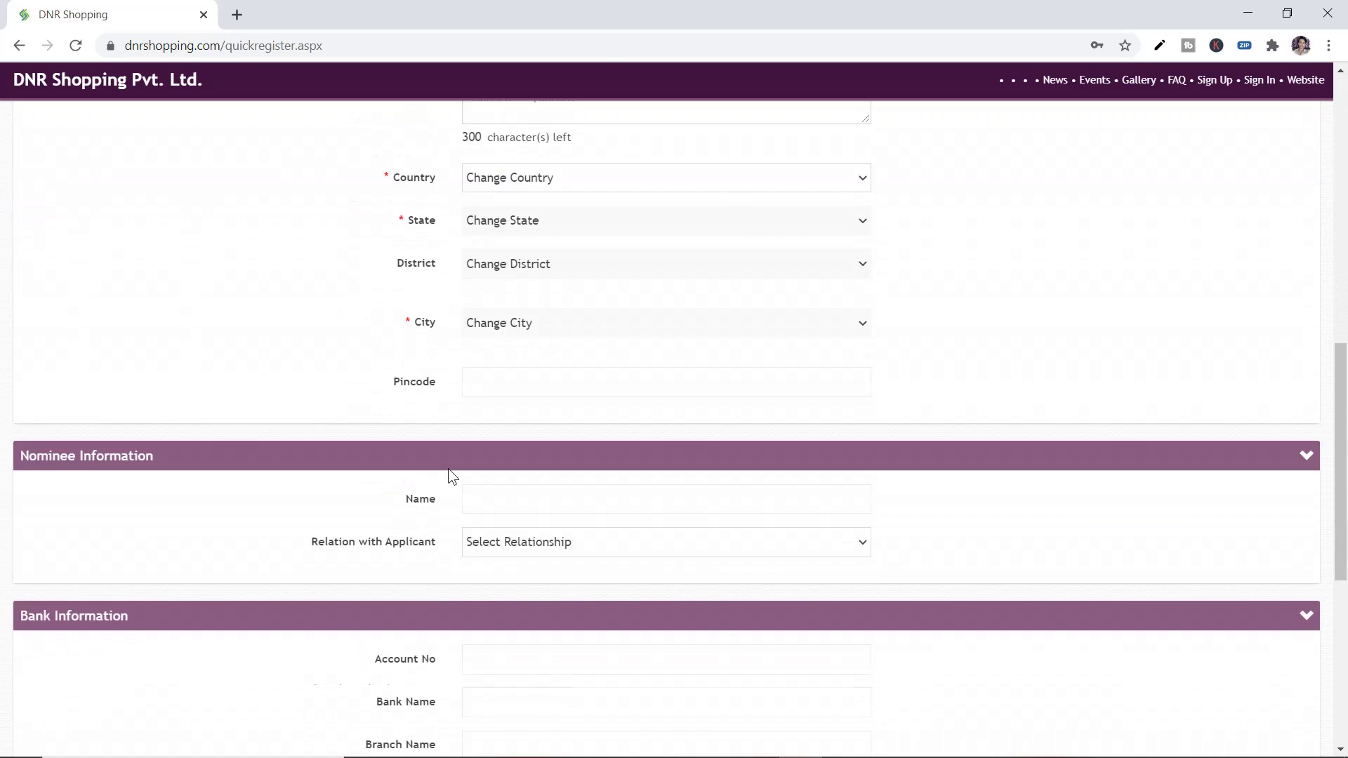
{"action": "scroll", "coordinate": [449, 474], "scroll_direction": "up", "scroll_amount": 17}
{"action": "scroll", "coordinate": [458, 471], "scroll_direction": "up", "scroll_amount": 1}
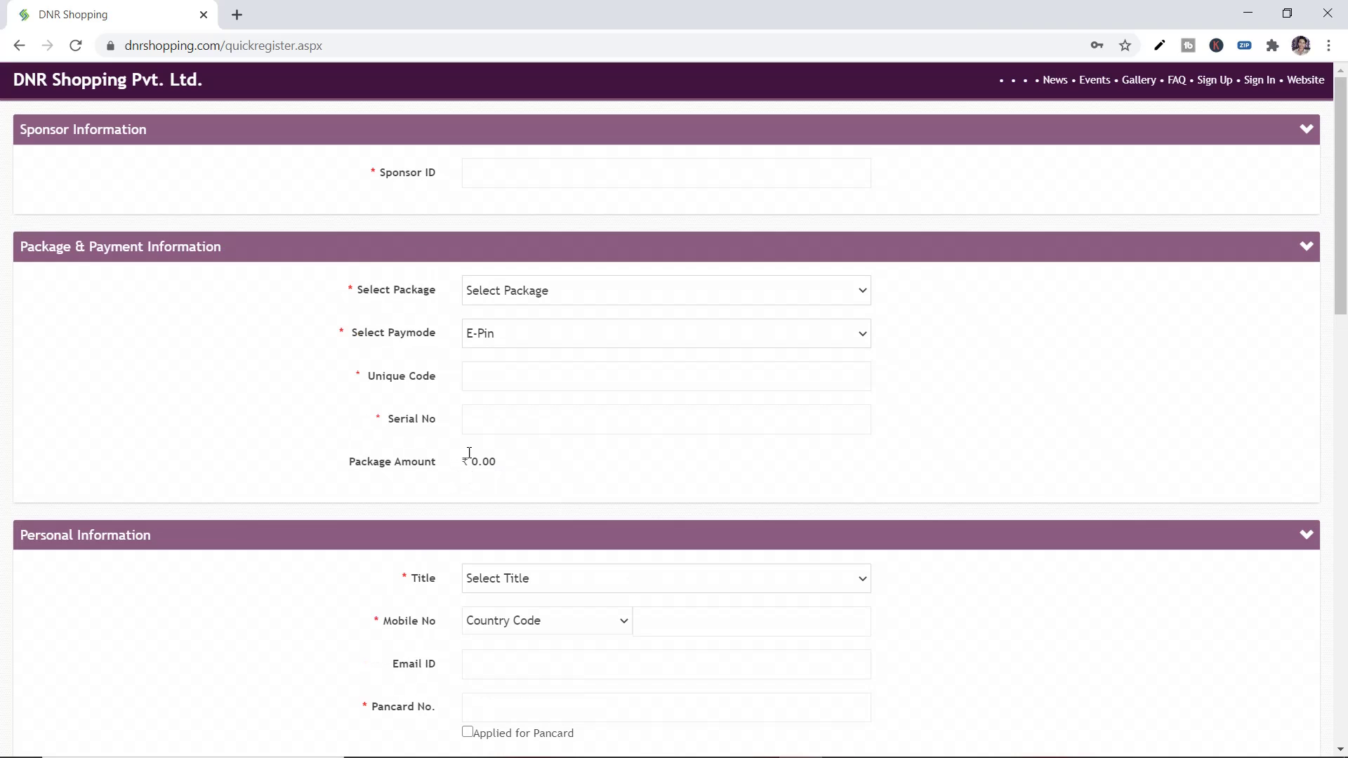
Enter the sponsor's ID in the Sponsor ID field so the sponsor name fills in
{"action": "double_click", "coordinate": [330, 165]}
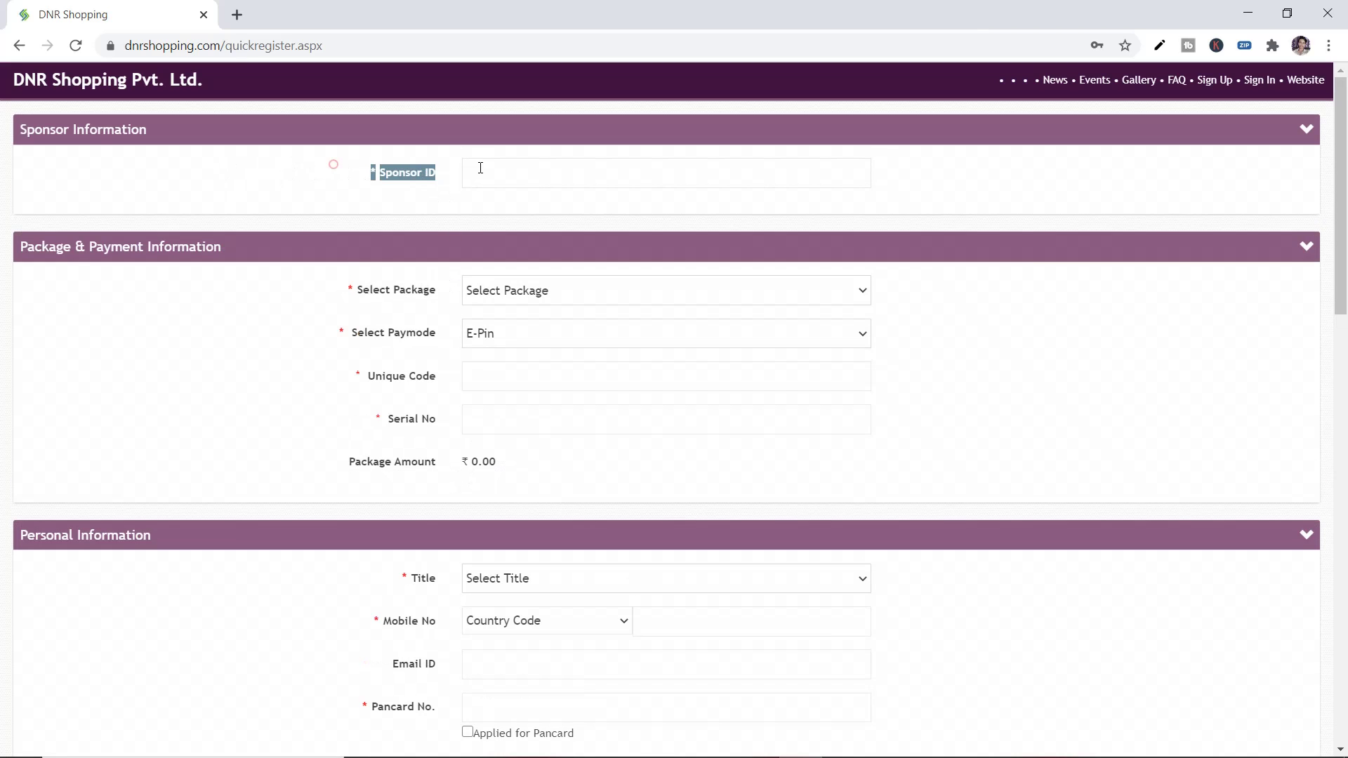
{"action": "left_click", "coordinate": [333, 164]}
{"action": "left_click", "coordinate": [496, 172]}
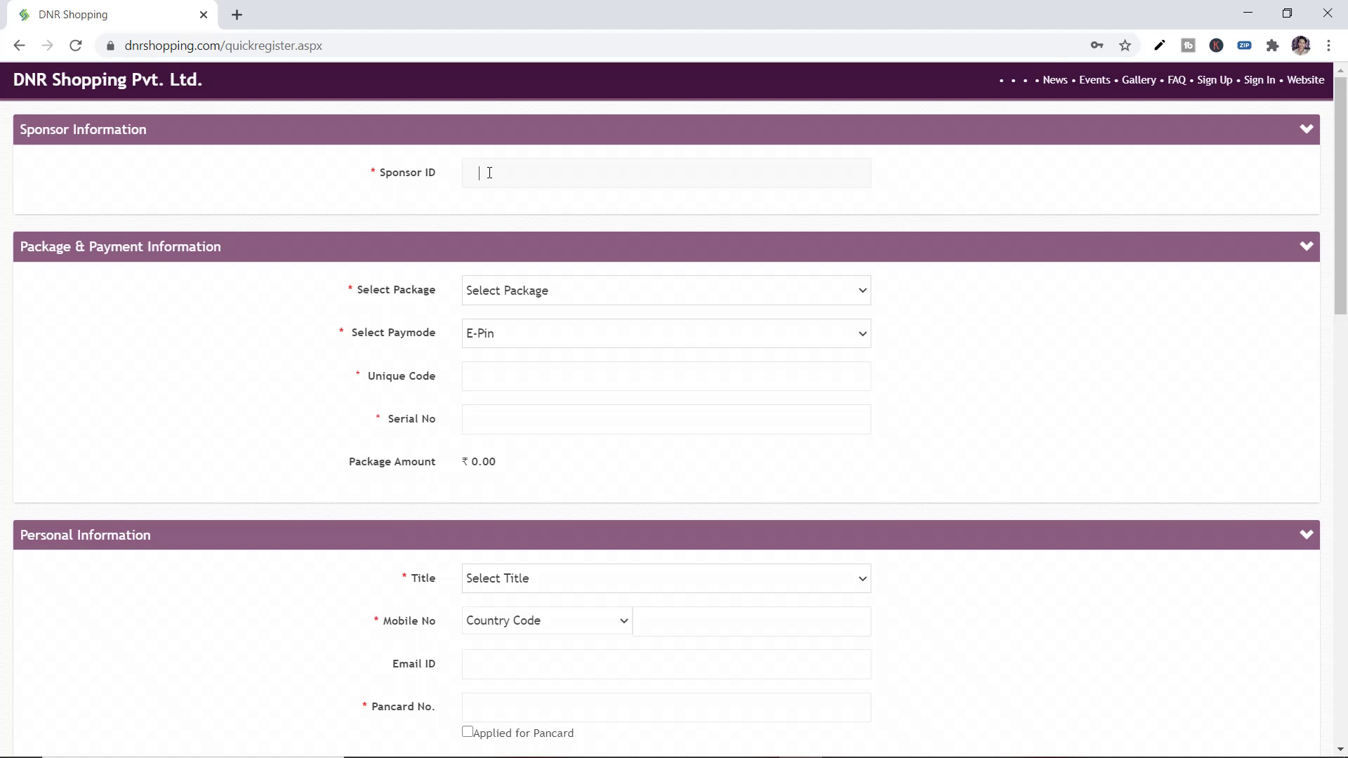
{"action": "type", "text": "50277093"}
{"action": "double_click", "coordinate": [480, 172]}
{"action": "left_click", "coordinate": [505, 210]}
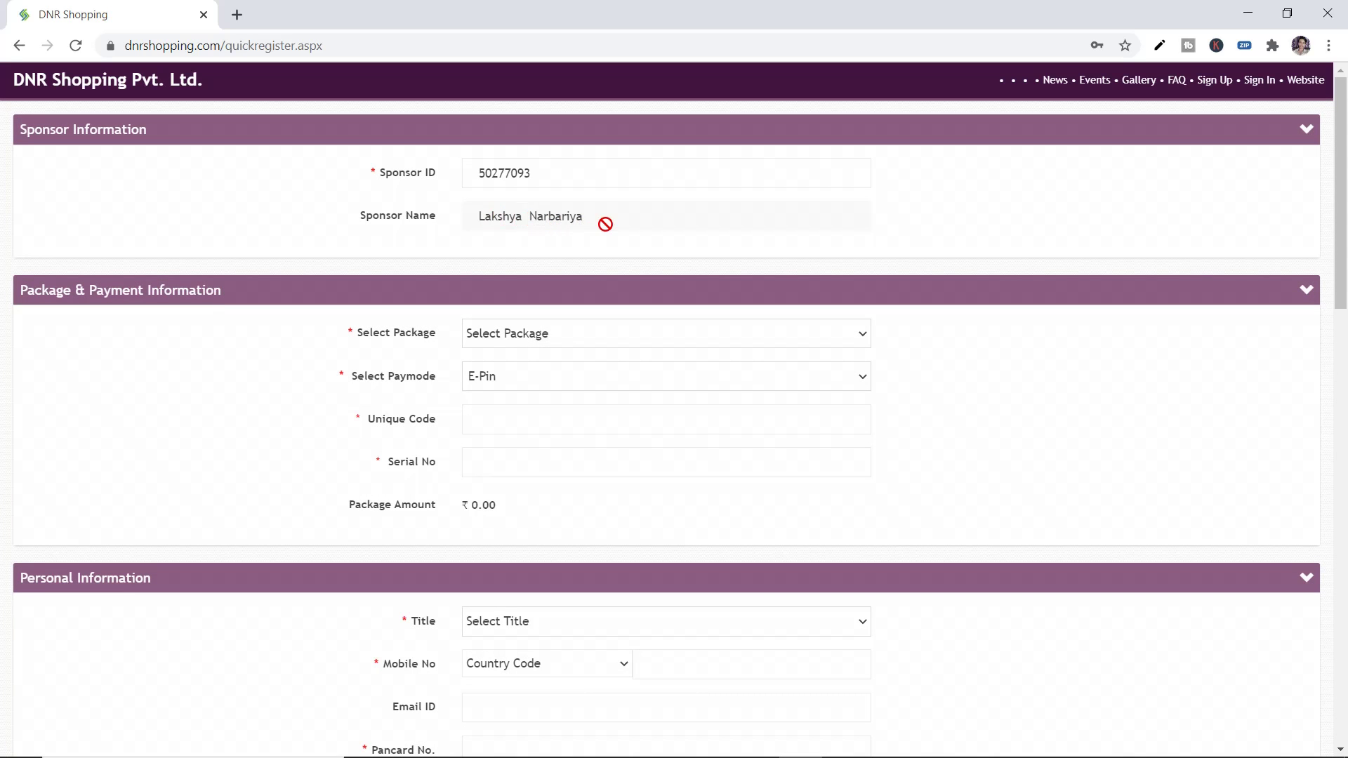
Select Package-2 [4000.00] as the sign-up package
{"action": "scroll", "coordinate": [600, 236], "scroll_direction": "down", "scroll_amount": 1}
{"action": "scroll", "coordinate": [598, 255], "scroll_direction": "up", "scroll_amount": 1}
{"action": "left_click_drag", "start_coordinate": [419, 177], "coordinate": [577, 236]}
{"action": "left_click", "coordinate": [577, 236]}
{"action": "scroll", "coordinate": [523, 235], "scroll_direction": "down", "scroll_amount": 1}
{"action": "left_click", "coordinate": [515, 250]}
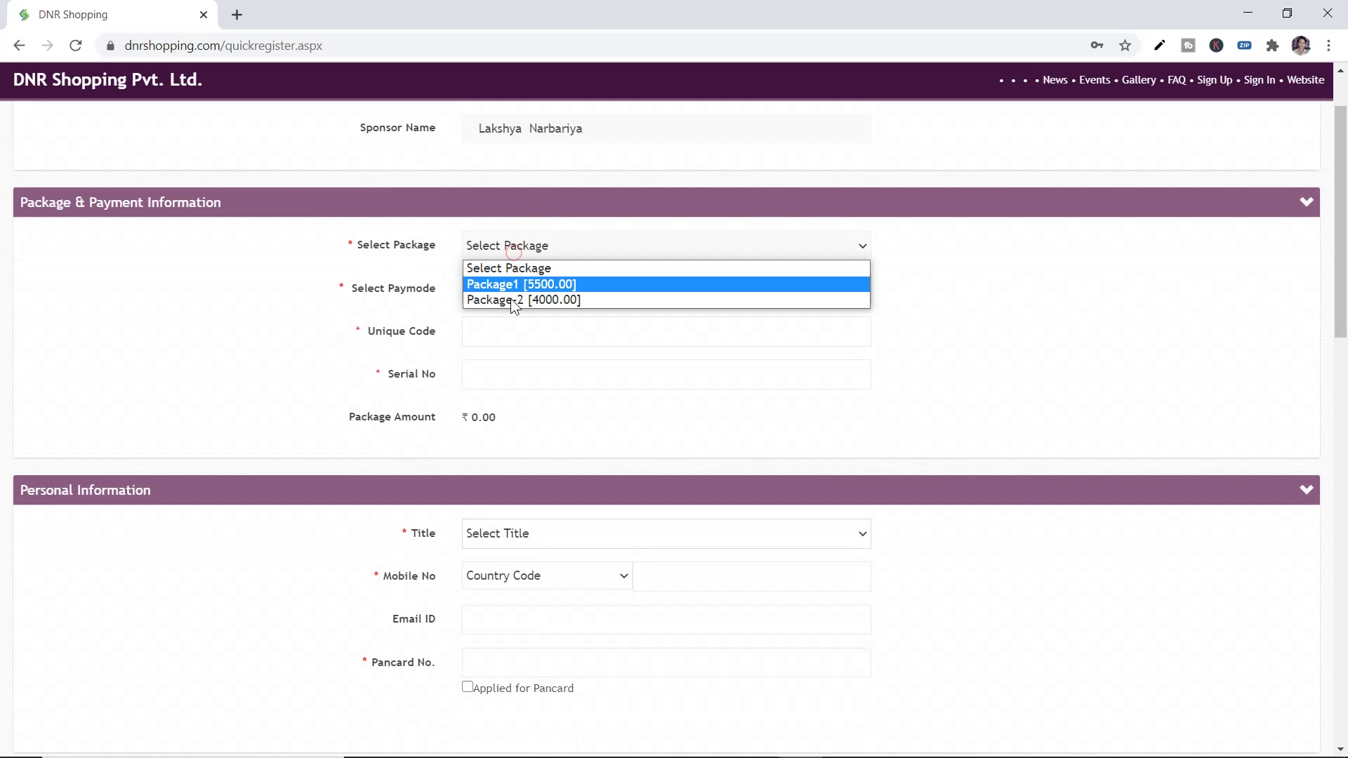
{"action": "left_click", "coordinate": [513, 299]}
Keep E-Pin as the payment mode, then open a blank new browser tab
{"action": "left_click", "coordinate": [513, 293]}
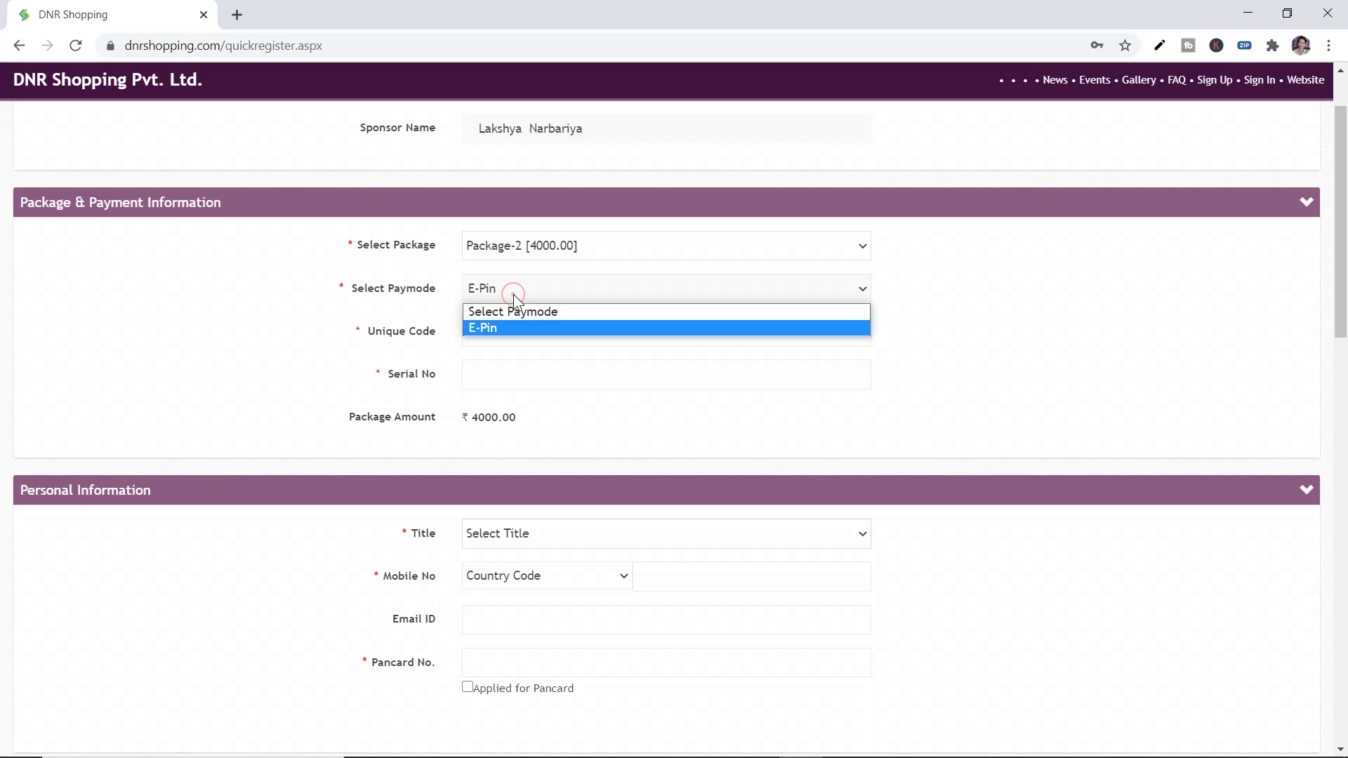
{"action": "left_click", "coordinate": [414, 394]}
{"action": "scroll", "coordinate": [404, 390], "scroll_direction": "down", "scroll_amount": 7}
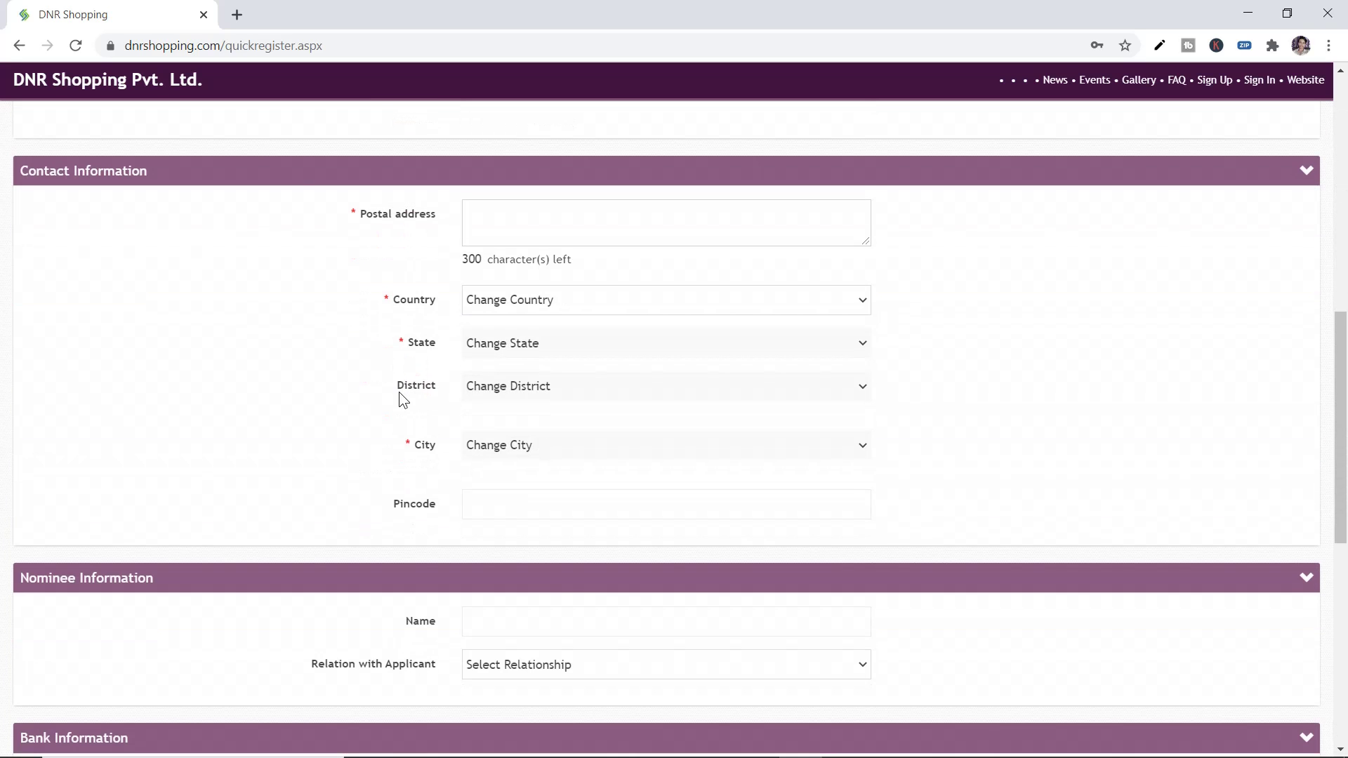
{"action": "scroll", "coordinate": [399, 392], "scroll_direction": "down", "scroll_amount": 7}
{"action": "scroll", "coordinate": [399, 392], "scroll_direction": "up", "scroll_amount": 1}
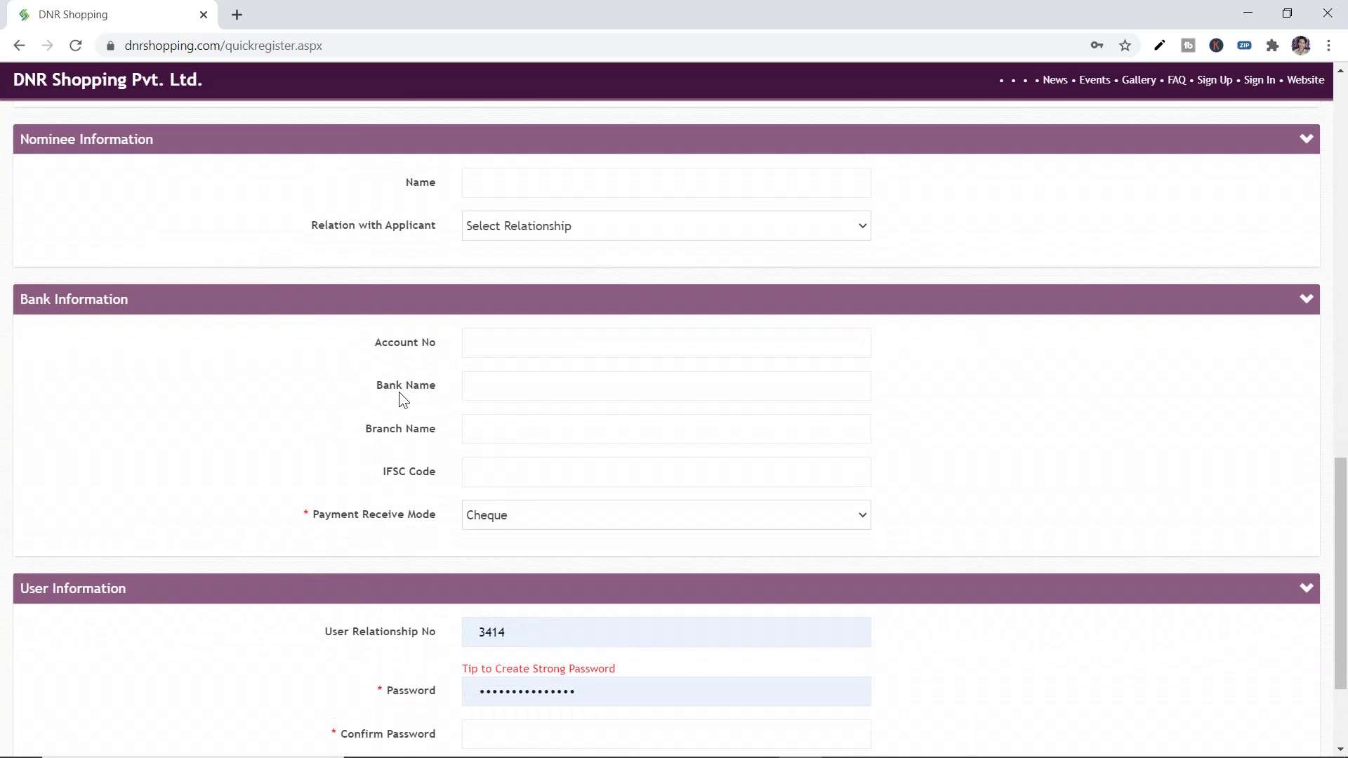
{"action": "scroll", "coordinate": [399, 392], "scroll_direction": "down", "scroll_amount": 2}
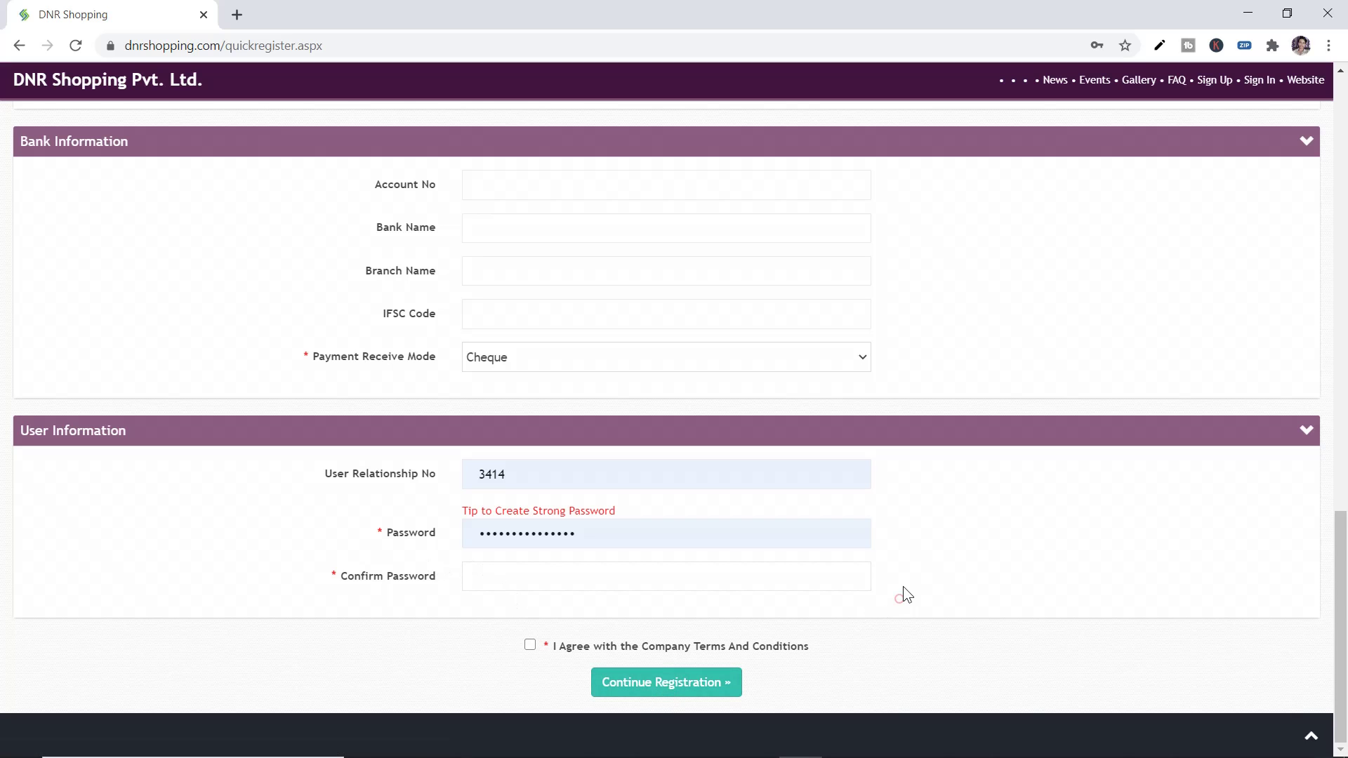
{"action": "scroll", "coordinate": [903, 587], "scroll_direction": "up", "scroll_amount": 15}
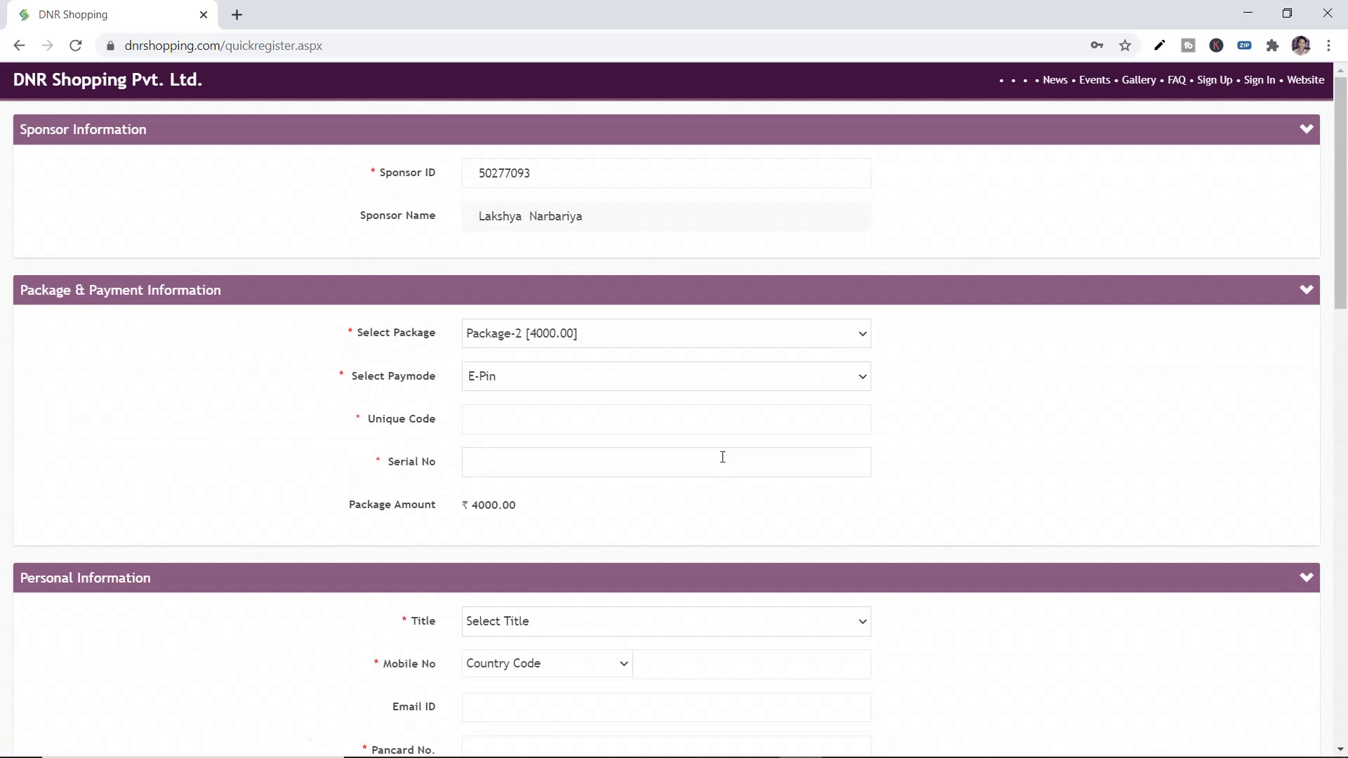
{"action": "left_click", "coordinate": [997, 233]}
{"action": "left_click", "coordinate": [1340, 179]}
{"action": "scroll", "coordinate": [1325, 669], "scroll_direction": "down", "scroll_amount": 8}
{"action": "scroll", "coordinate": [310, 136], "scroll_direction": "up", "scroll_amount": 8}
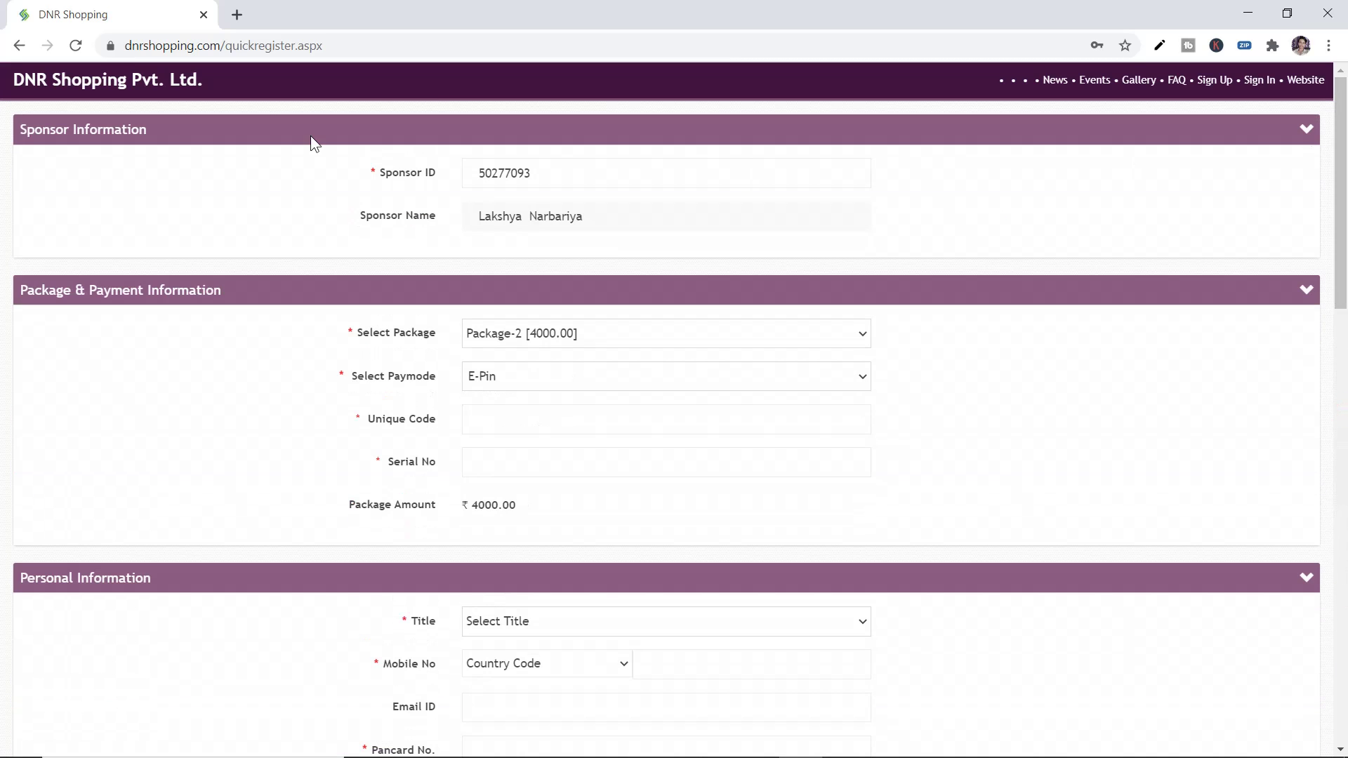
{"action": "left_click", "coordinate": [237, 16]}
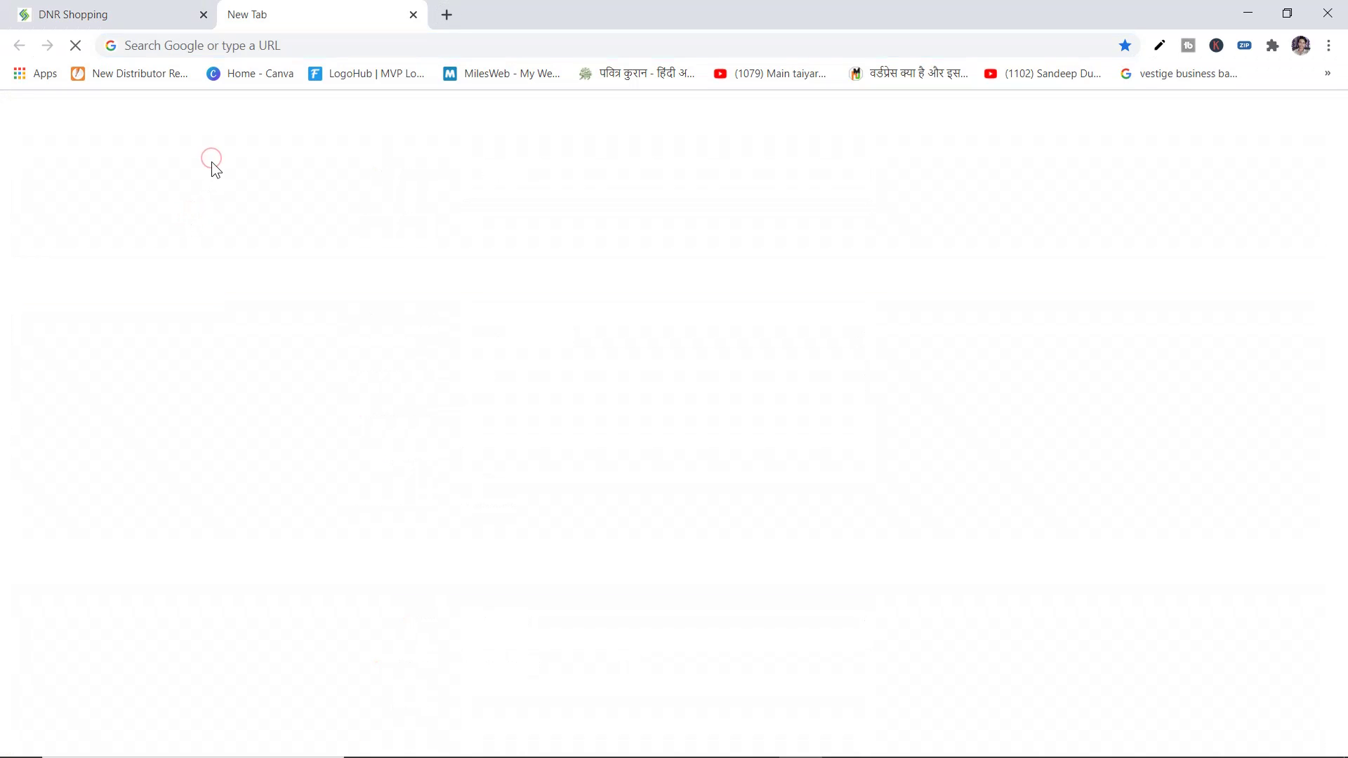
Switch back to the DNR Shopping quick registration tab
{"action": "left_click", "coordinate": [157, 26]}
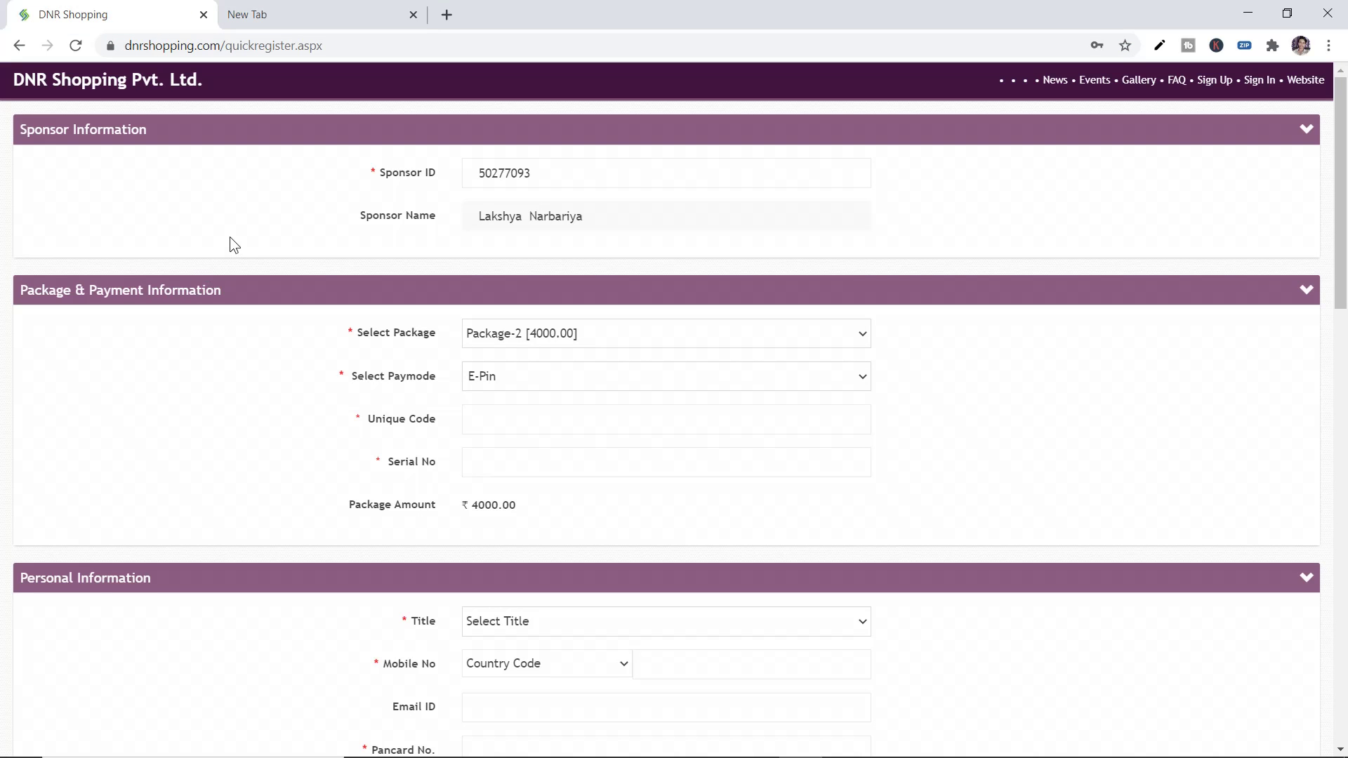